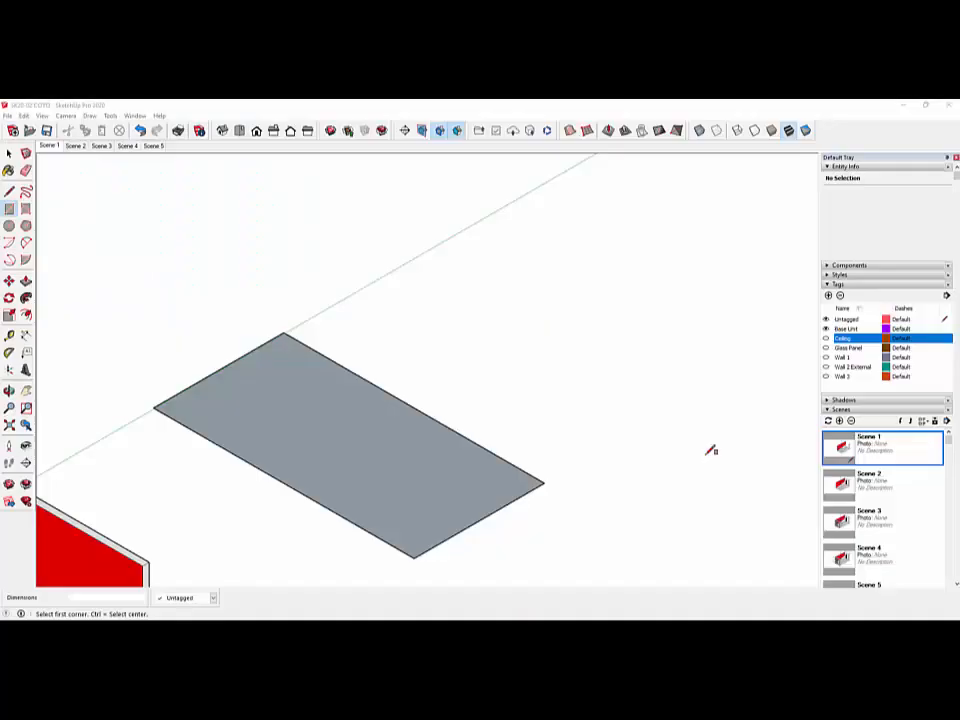
Pull the flat rectangular face up 200 mm to form the base slab.
click(10, 208)
click(26, 281)
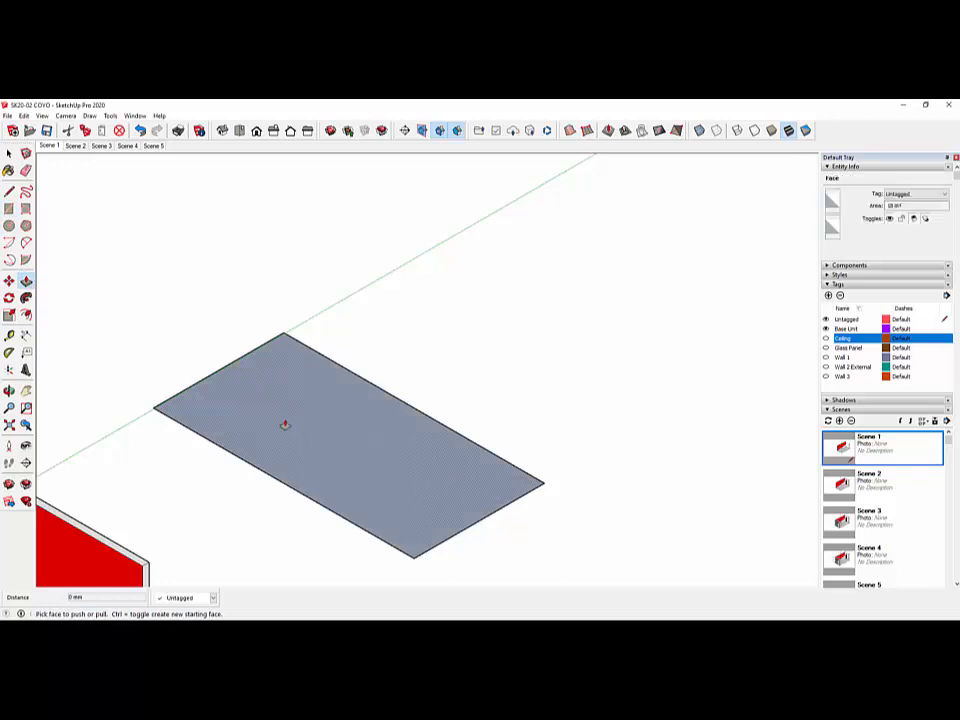
click(277, 421)
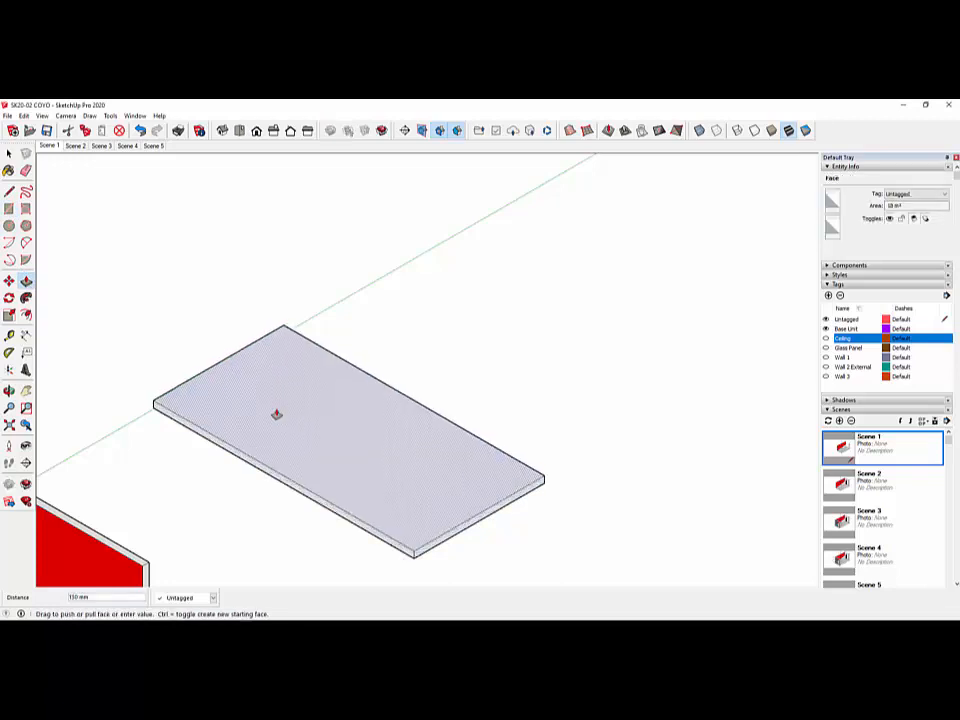
text(200)
key(Return)
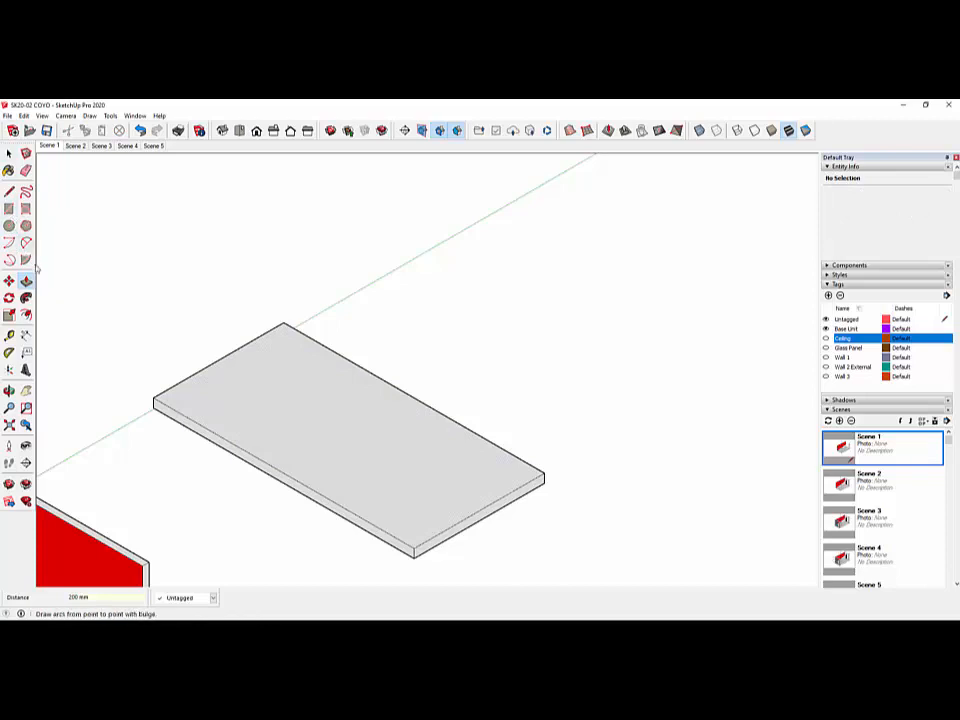
Offset the outline of the slab's upper face inward by 150 mm.
click(27, 317)
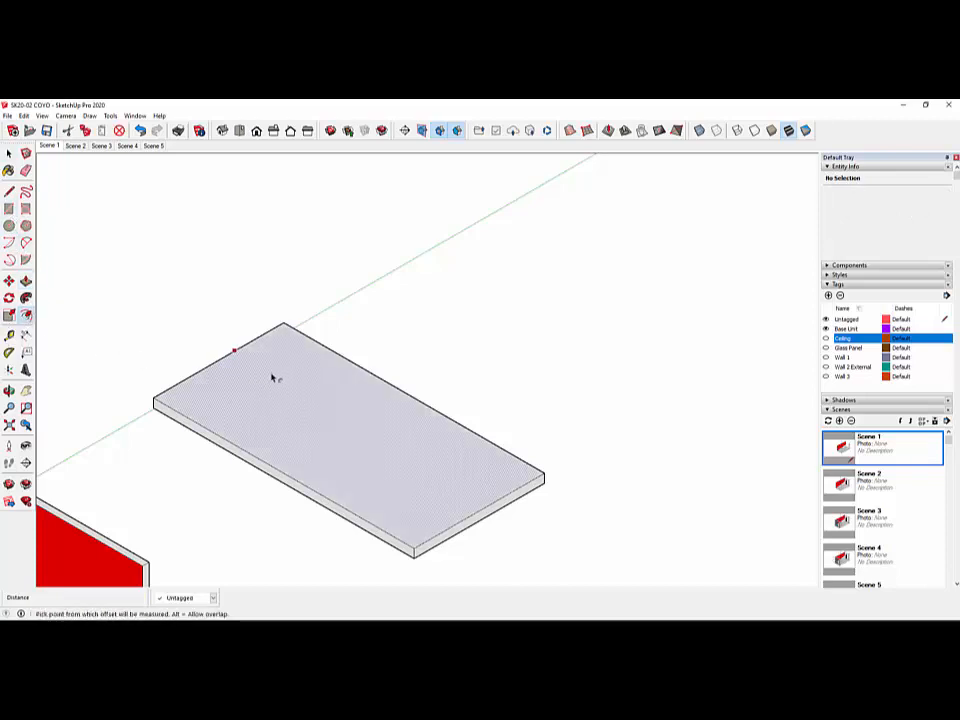
click(250, 378)
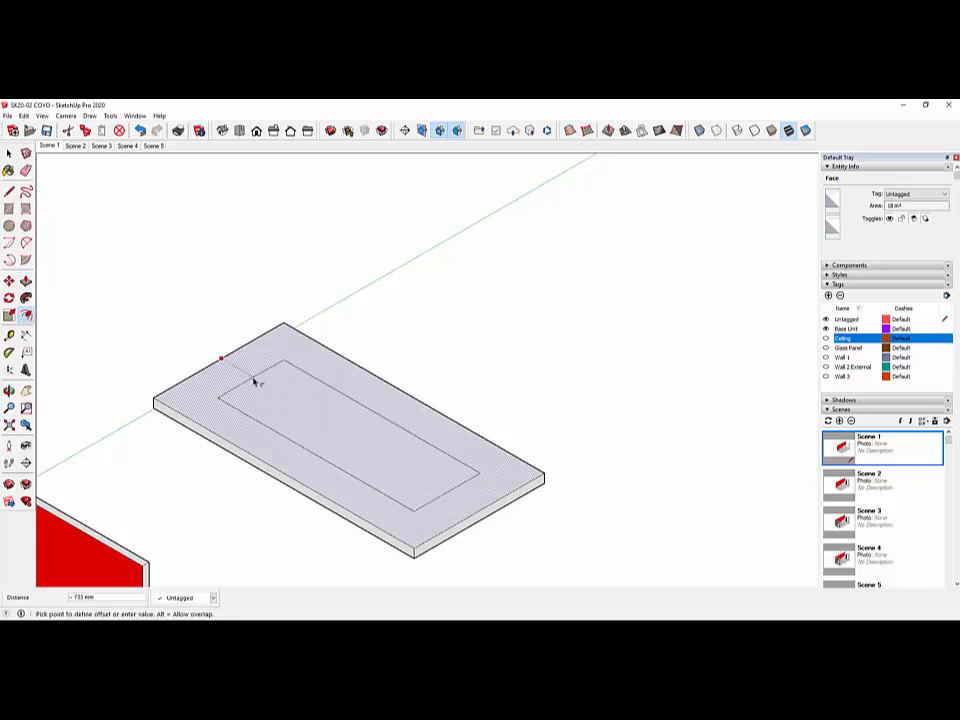
text(150)
key(Return)
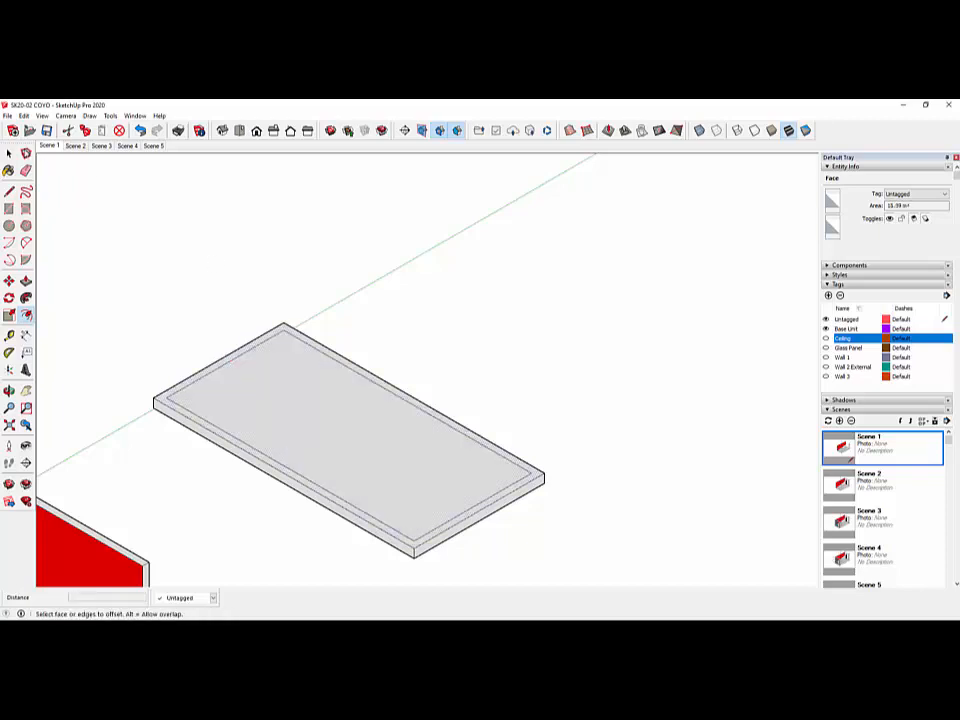
Extend the offset's two long edges to the slab's short ends with 150 mm lines, and erase its two short edges.
click(9, 191)
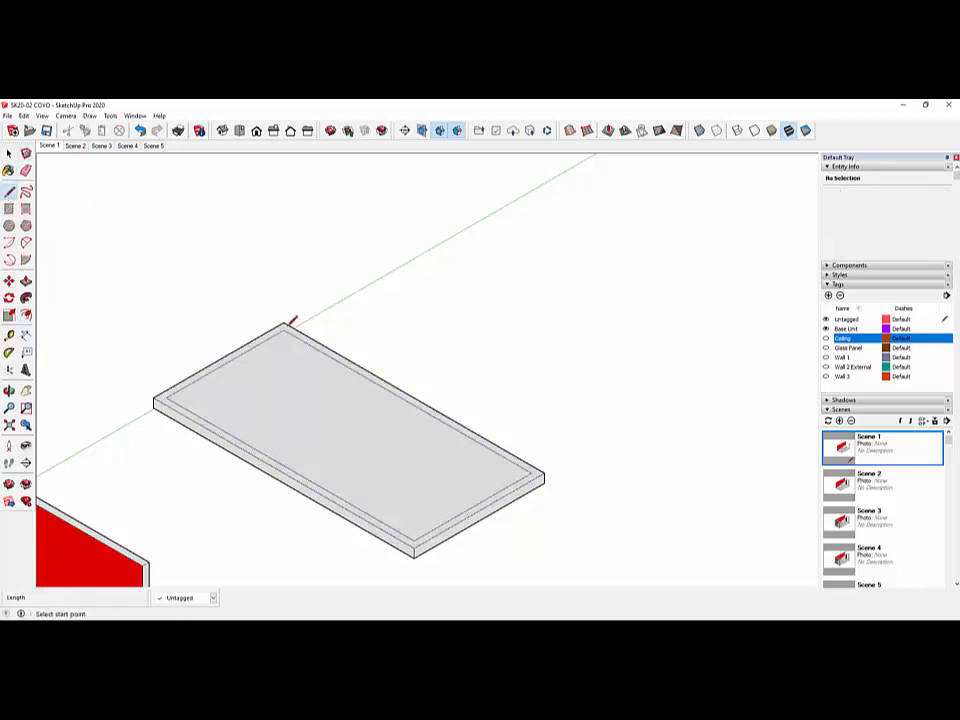
click(284, 330)
click(278, 326)
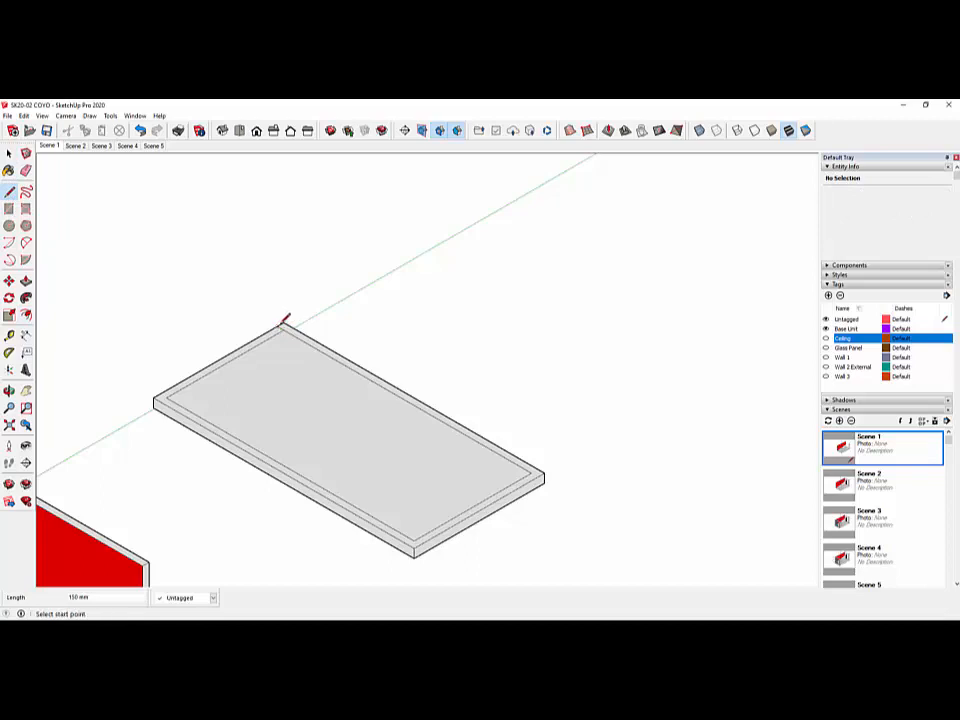
click(532, 472)
click(539, 476)
click(416, 530)
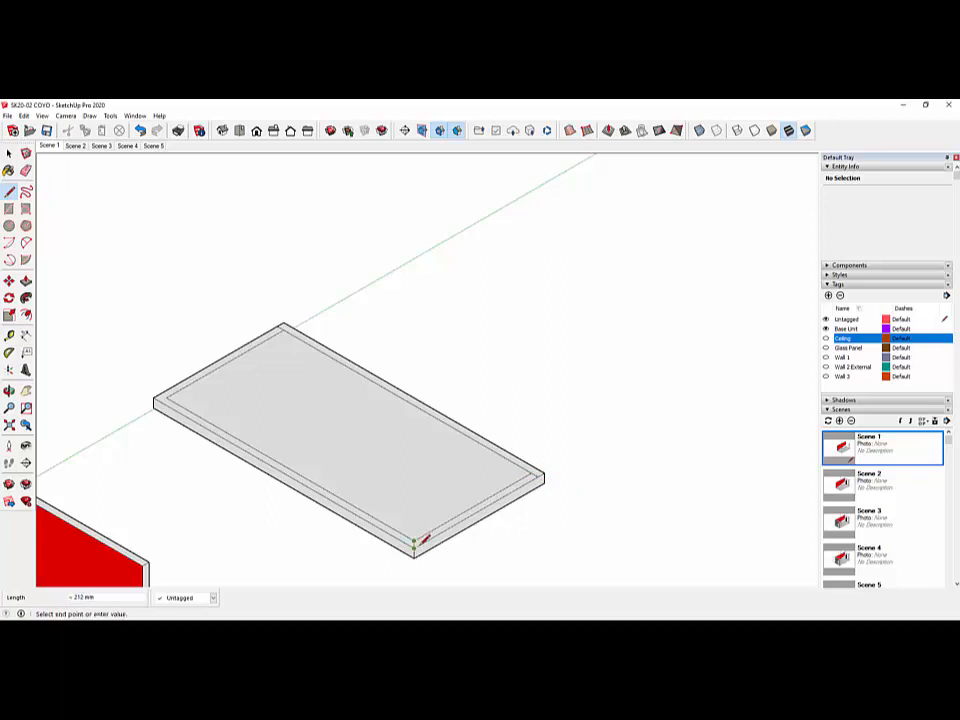
click(416, 543)
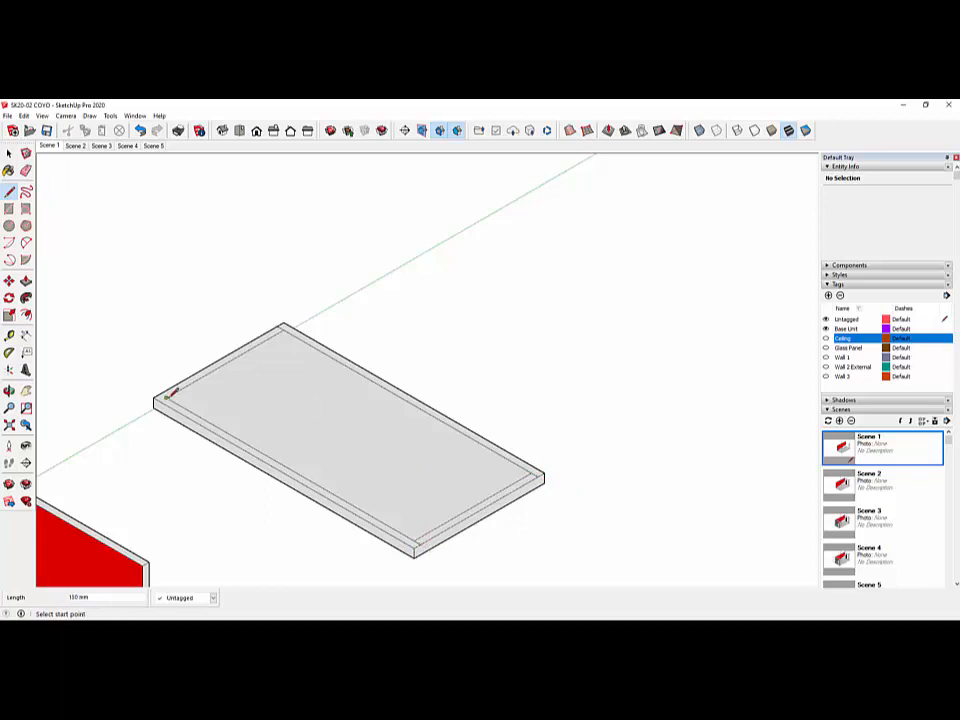
click(166, 397)
click(158, 396)
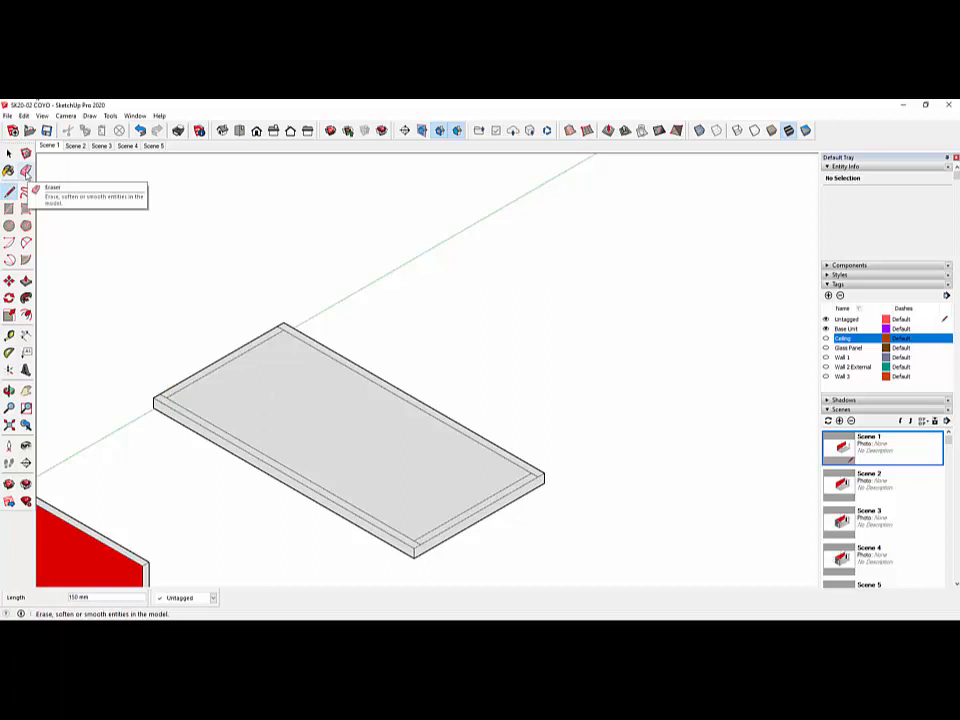
click(26, 172)
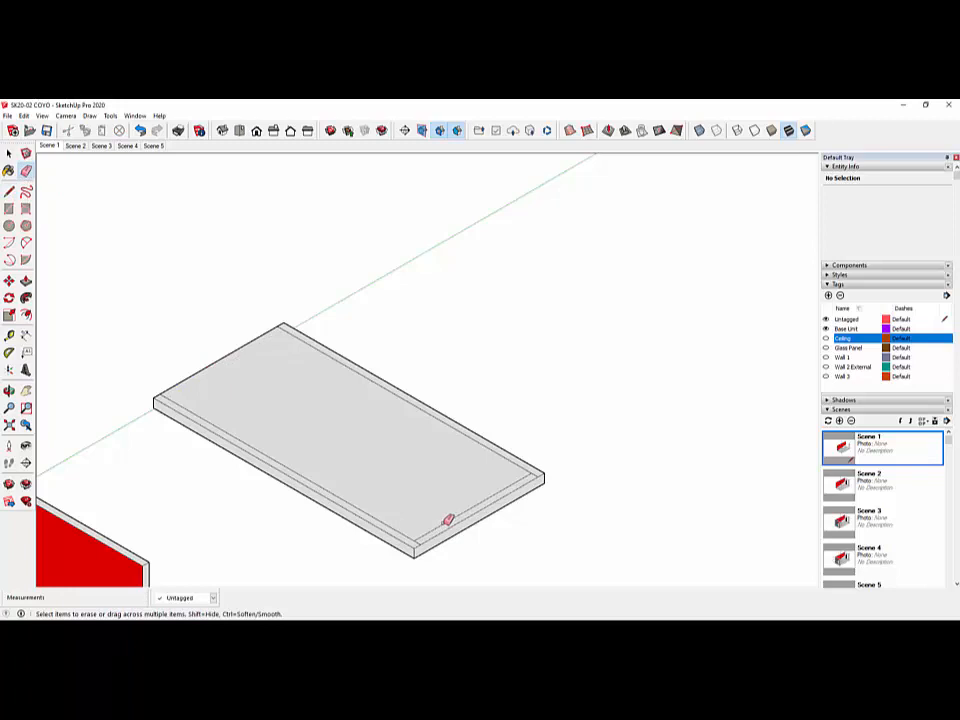
Pull the 150 mm strip along the slab's rear long edge up 2800 mm to form a wall.
click(25, 281)
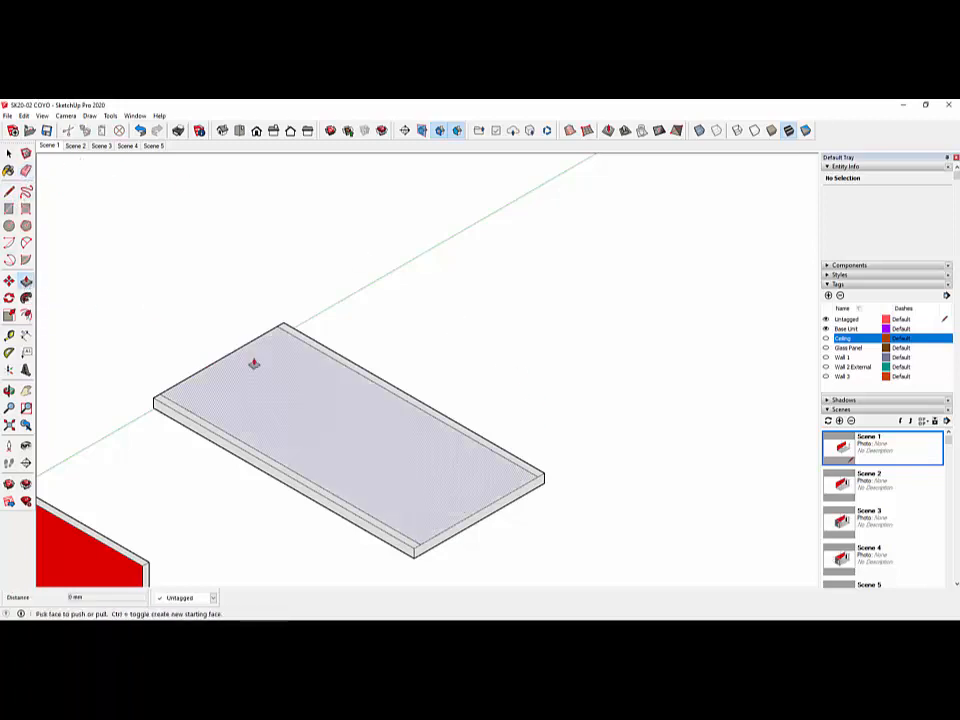
click(329, 360)
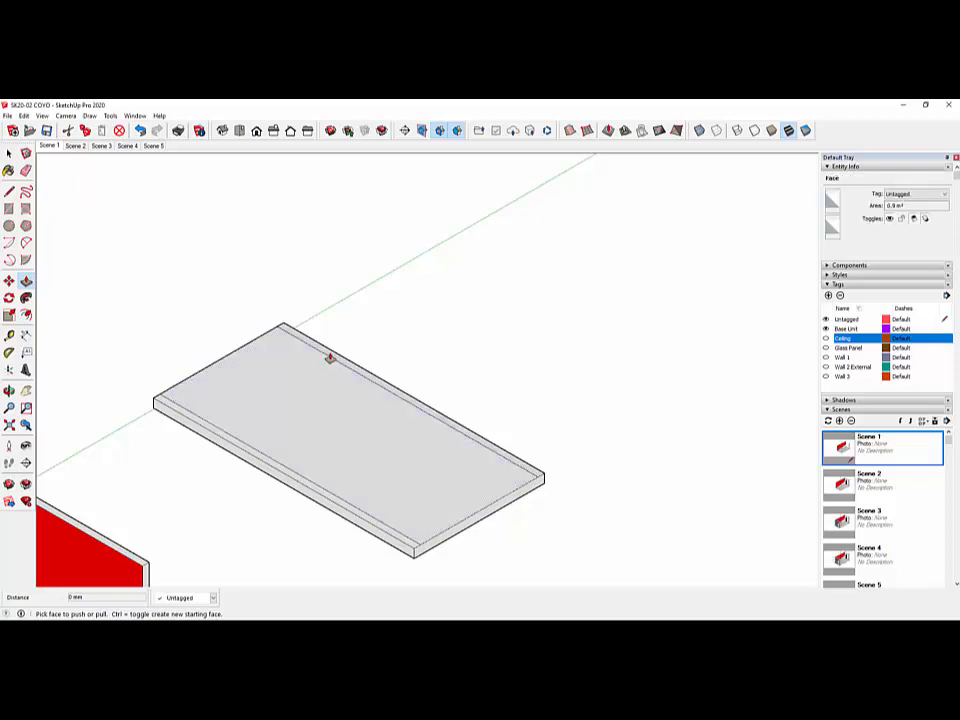
drag(329, 358, 334, 287)
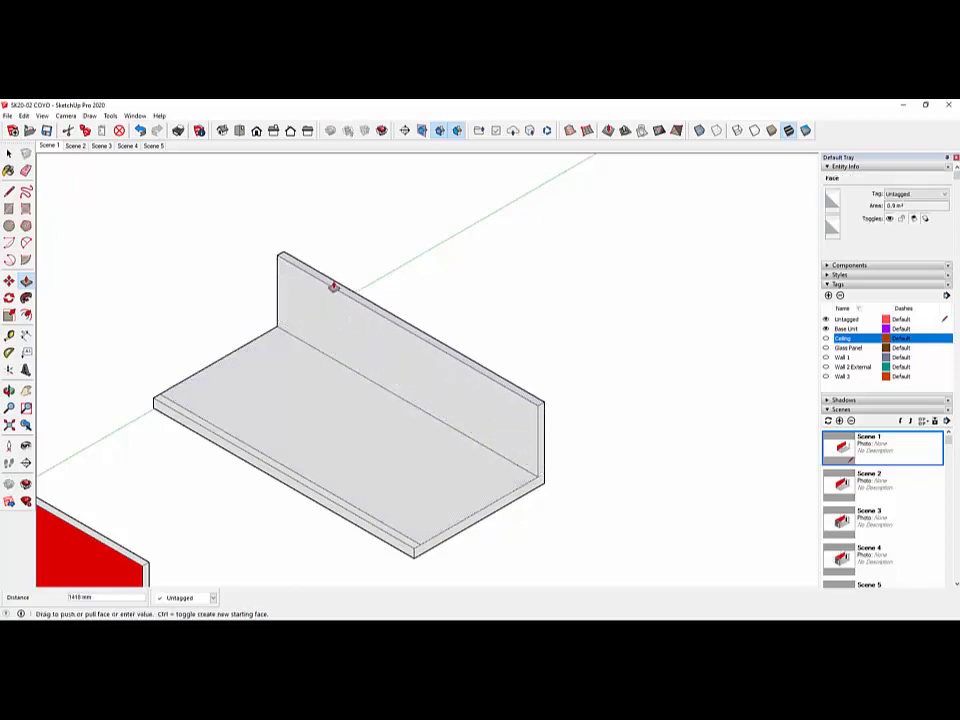
text(2800)
key(Return)
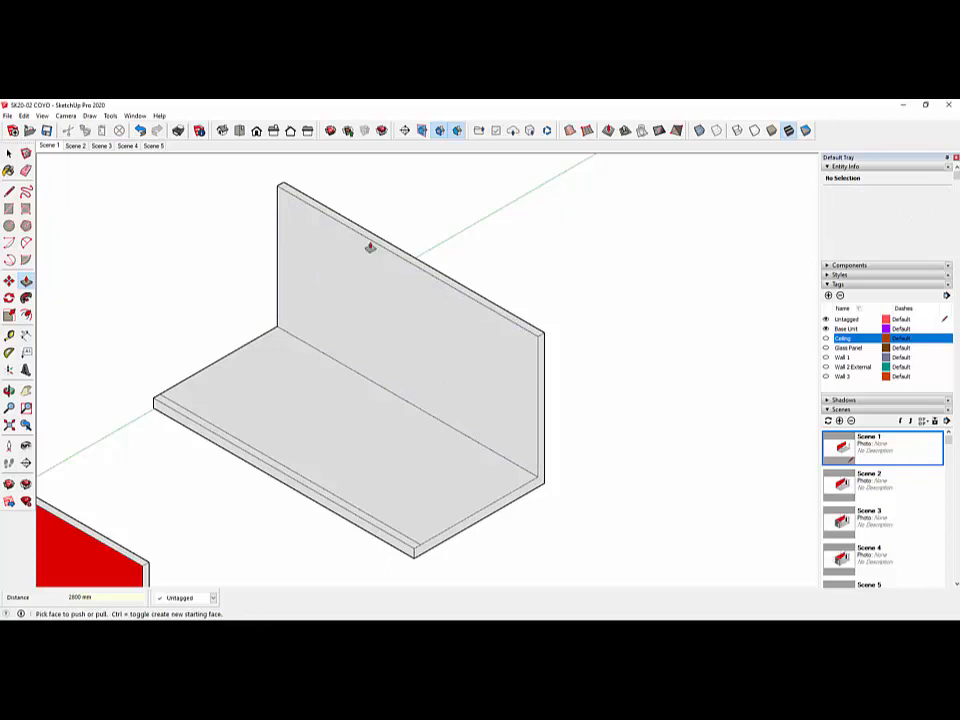
Draw a 600 by 150 mm rectangle on the front strip, starting from the slab's corner farthest from the viewer.
click(9, 209)
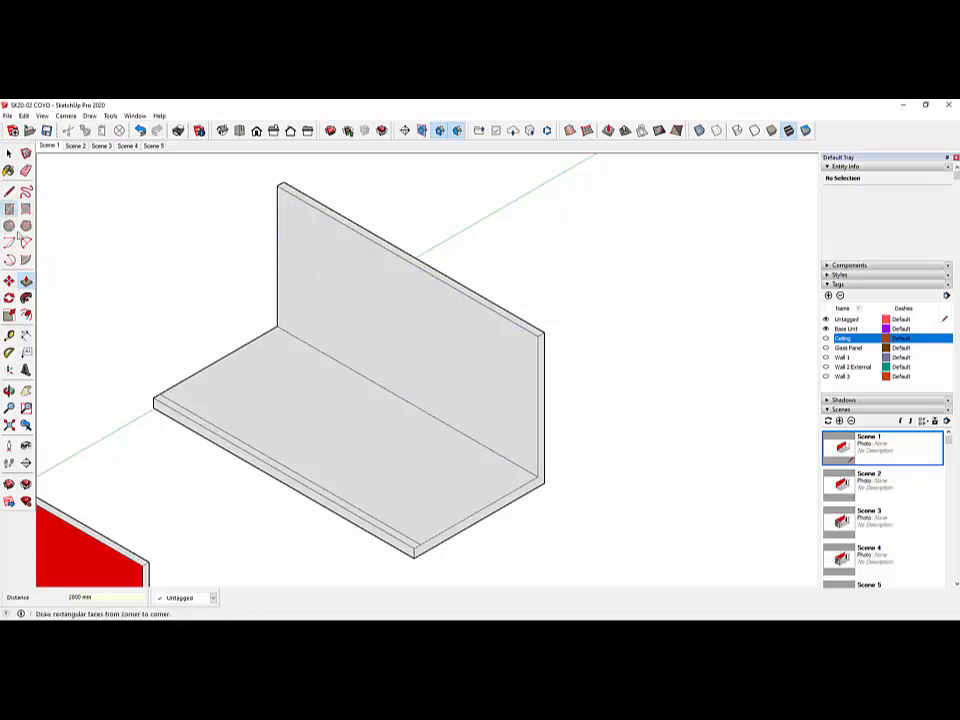
click(155, 398)
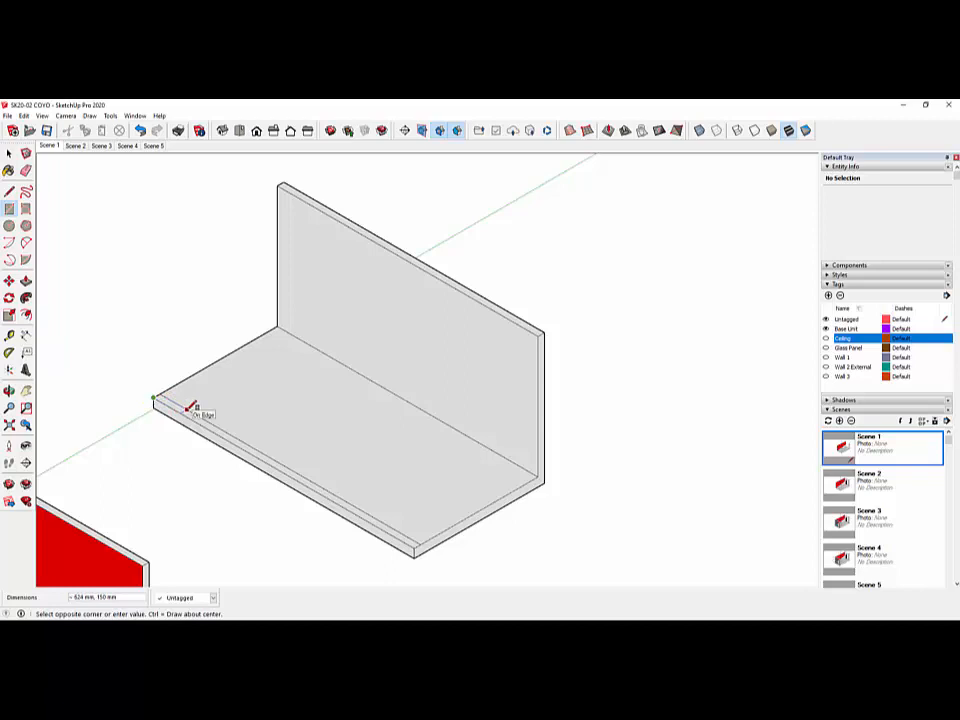
text(600,150)
key(Return)
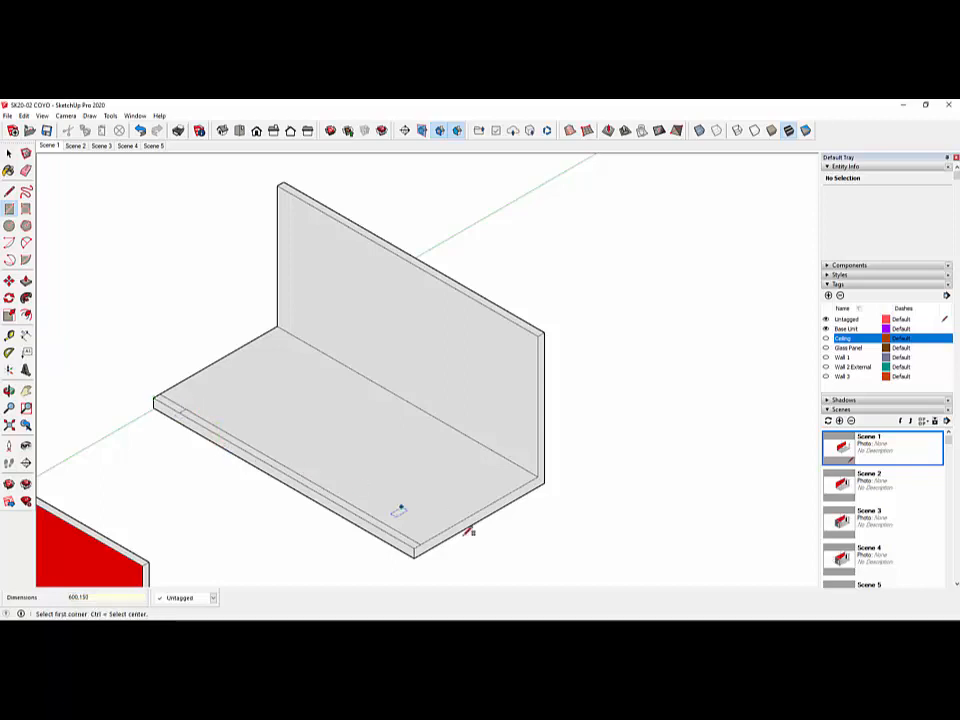
Try a 600 by 200 mm rectangle from the outer corner at the front strip's other end, and undo it.
click(414, 547)
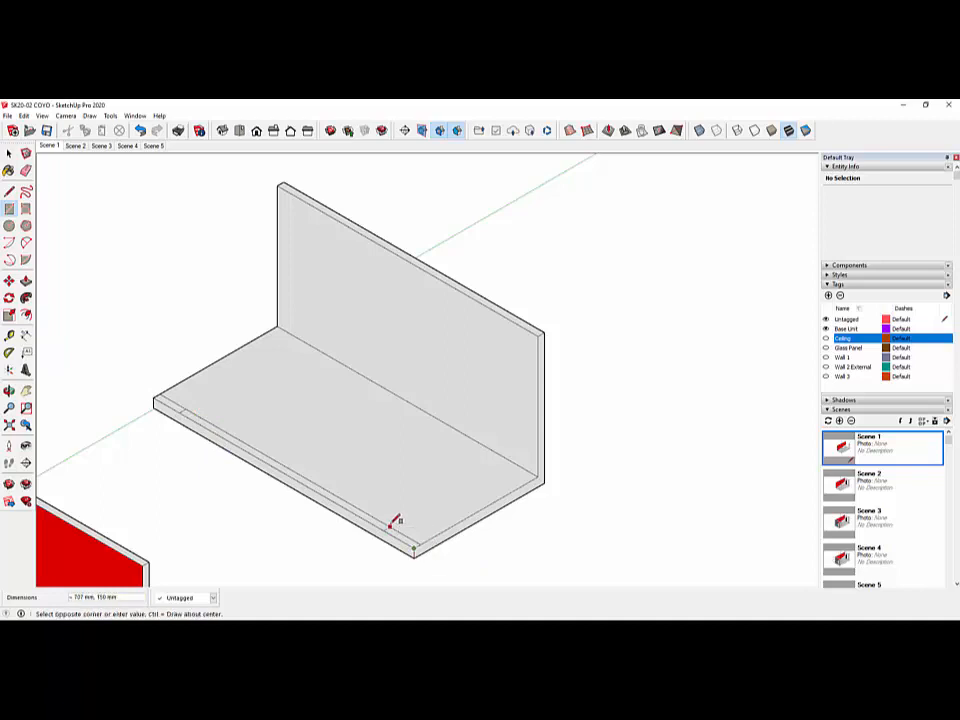
text(6)
text(00,1)
text(00,200)
key(Return)
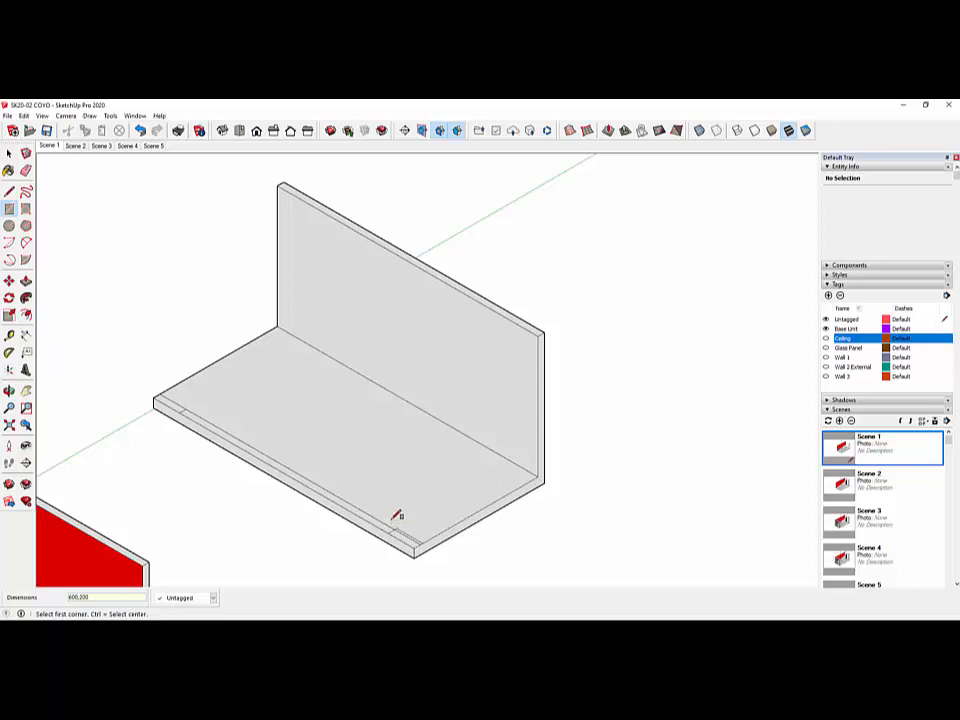
click(141, 131)
Draw a 600 by 150 mm rectangle at the front strip's other end and erase the strip line between the two rectangles.
click(427, 543)
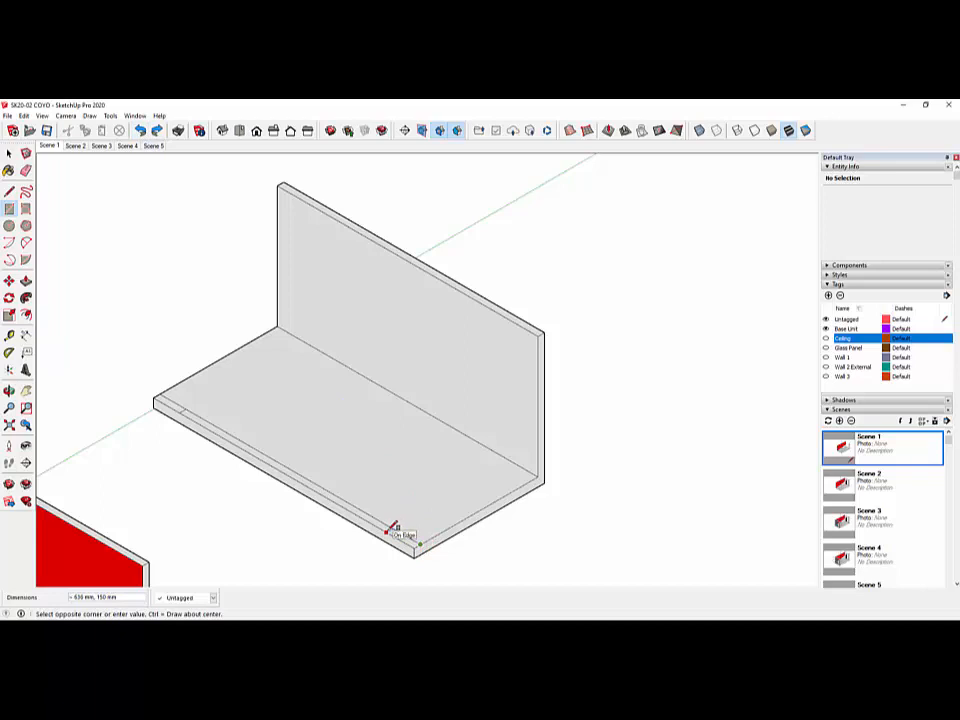
text(600)
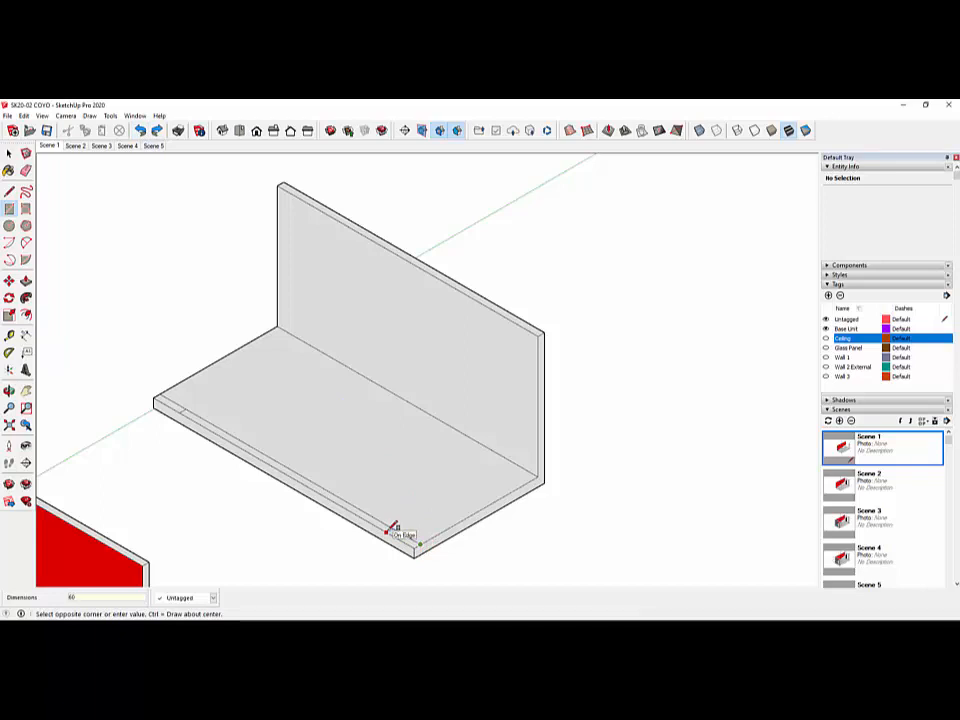
text(,150)
key(Return)
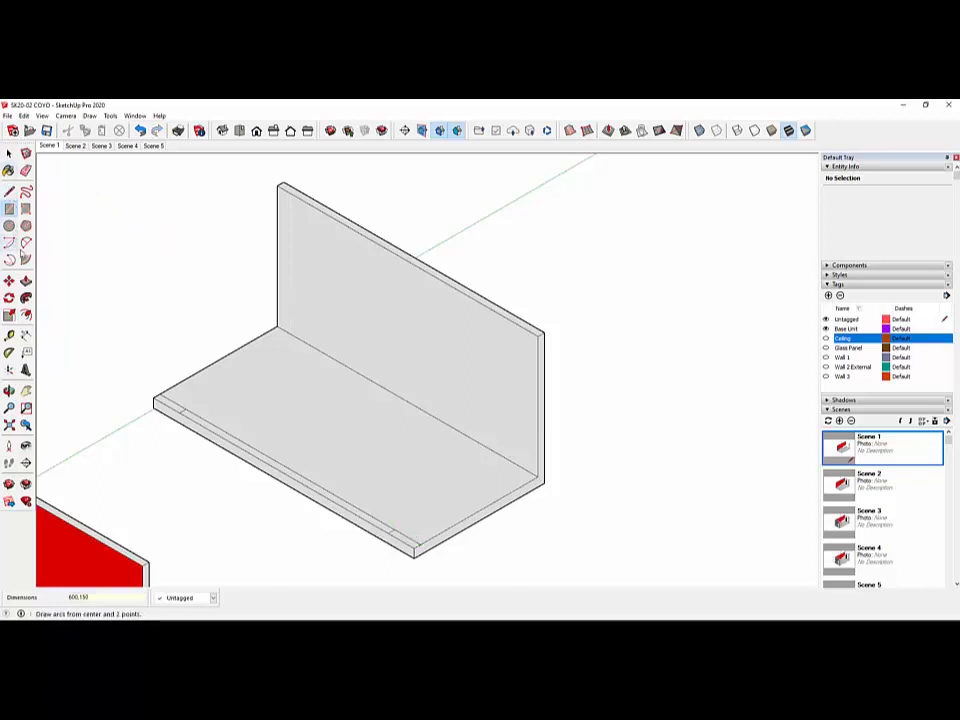
click(26, 170)
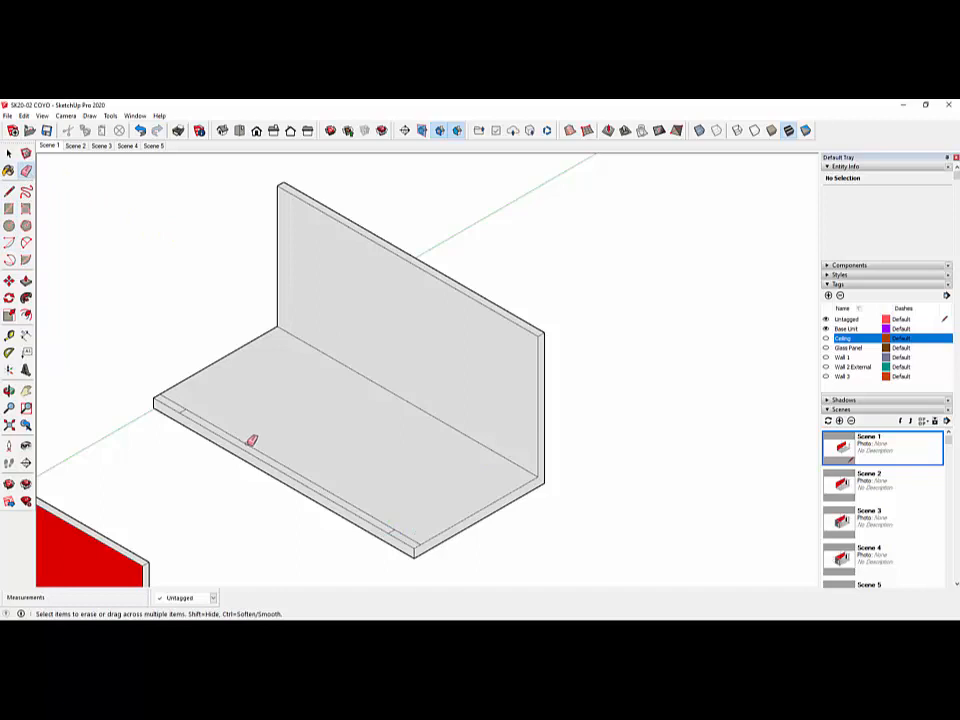
click(253, 443)
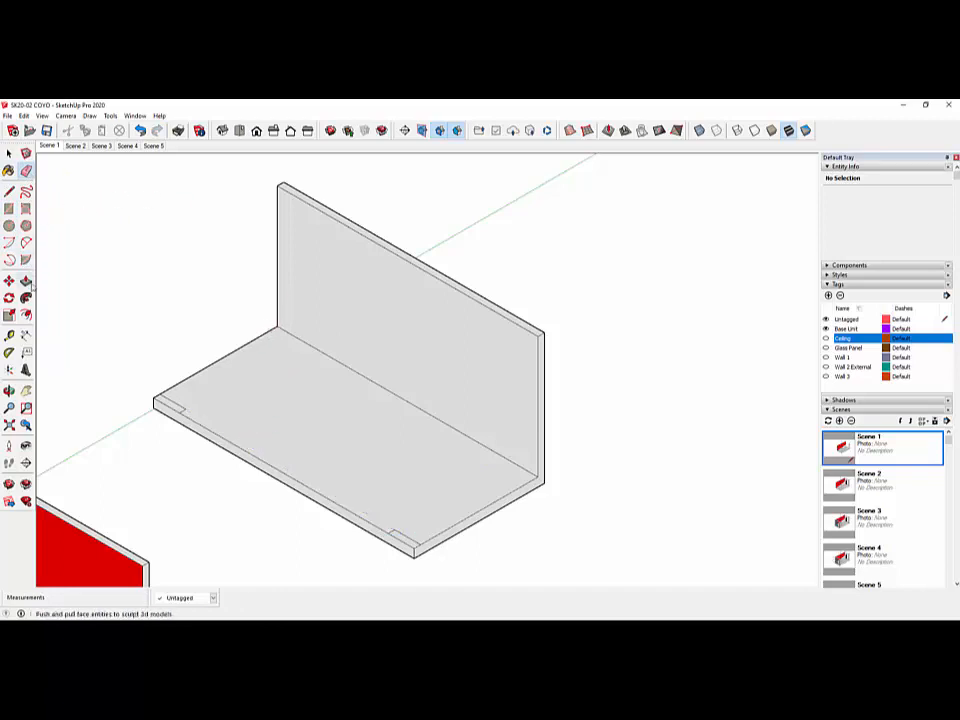
Pull both 600 by 150 mm rectangles on the slab's front edge up 2800 mm to form wall piers.
click(26, 281)
click(171, 405)
drag(171, 407, 158, 338)
text(2800)
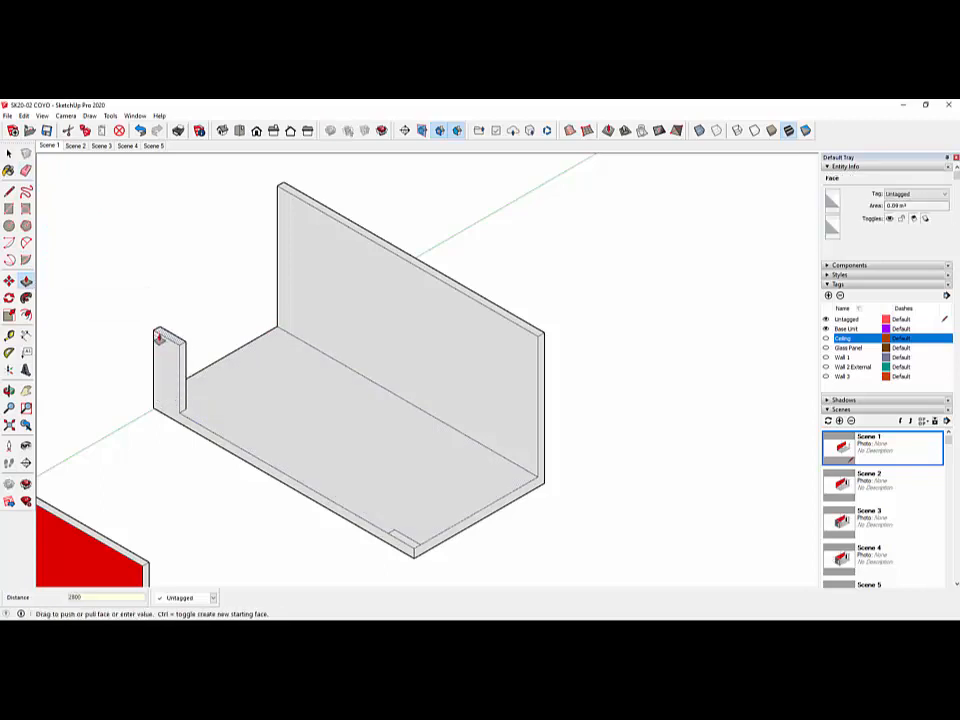
key(Return)
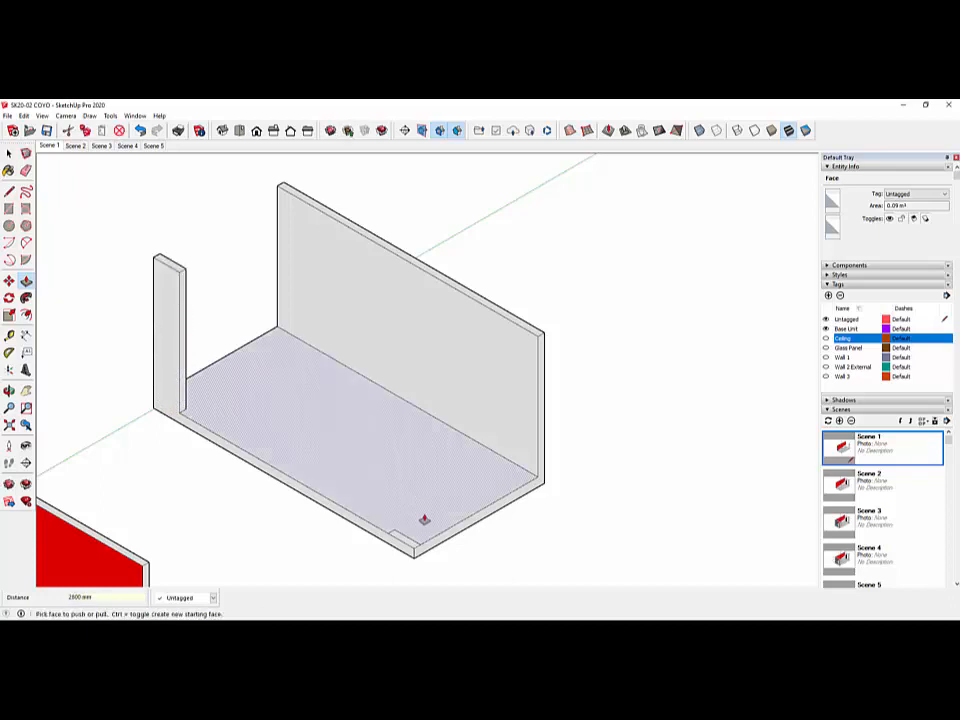
drag(403, 542, 404, 452)
text(280)
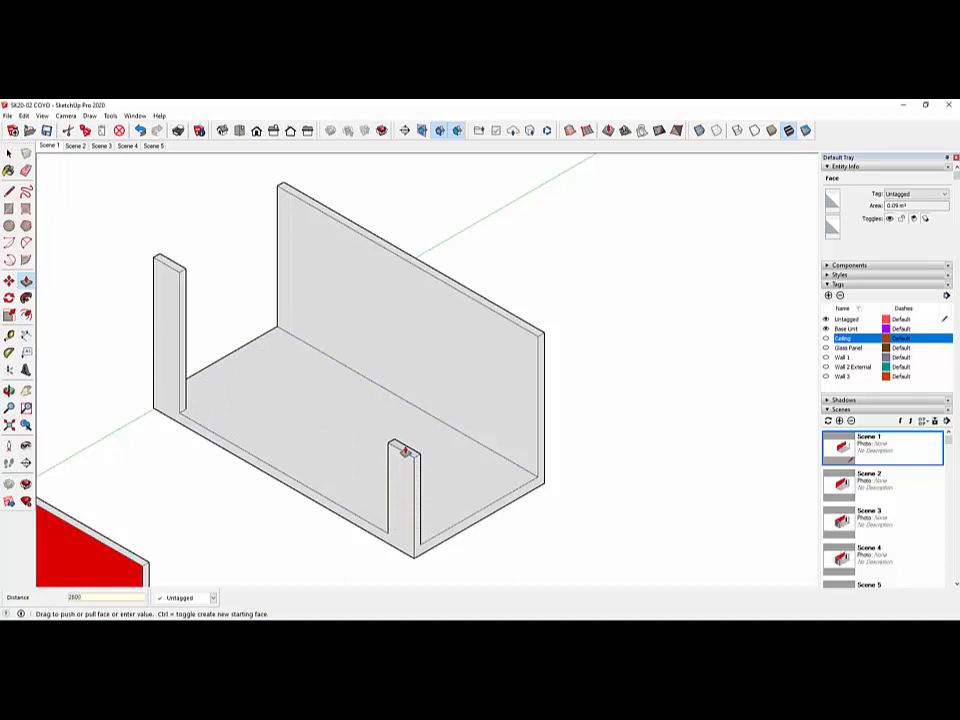
key(Return)
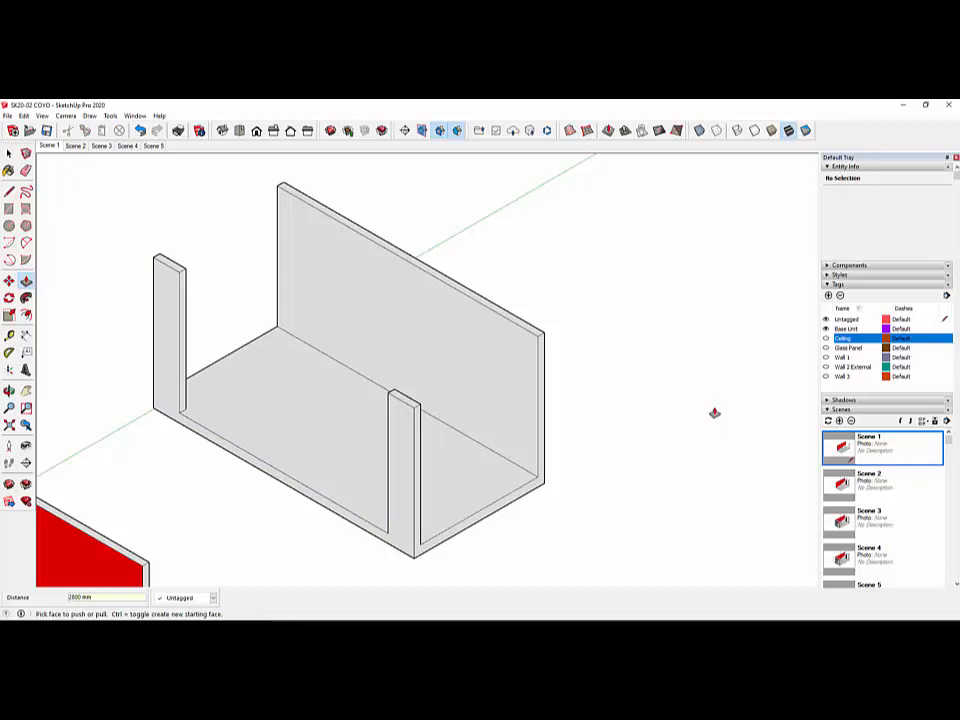
Add a tag named Base unit 2 and make it the active tag.
click(828, 296)
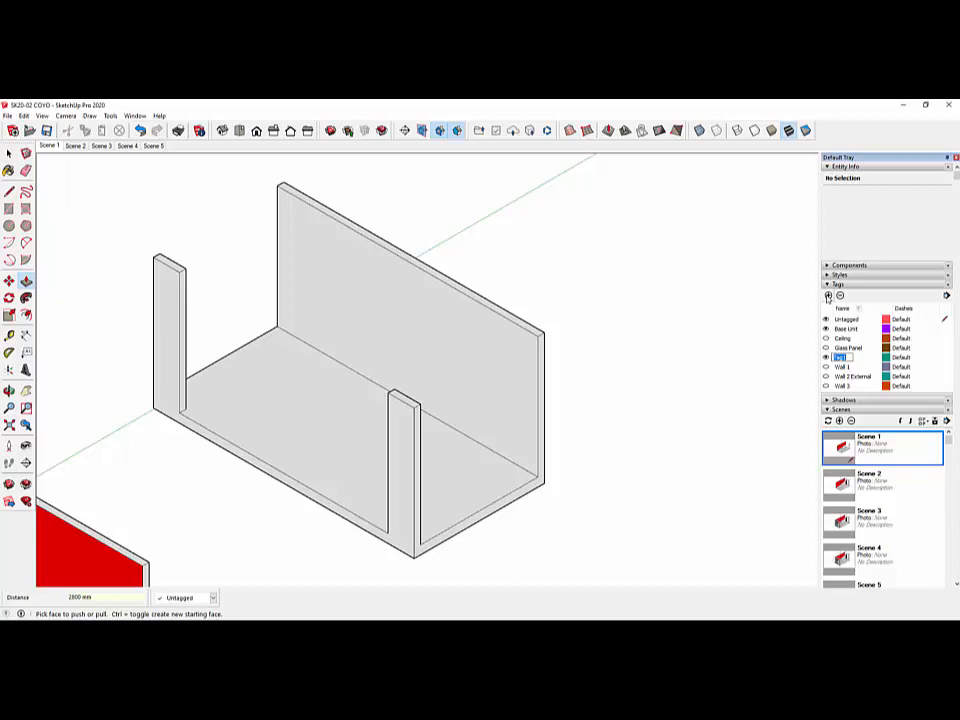
text(Base unit 2)
key(Return)
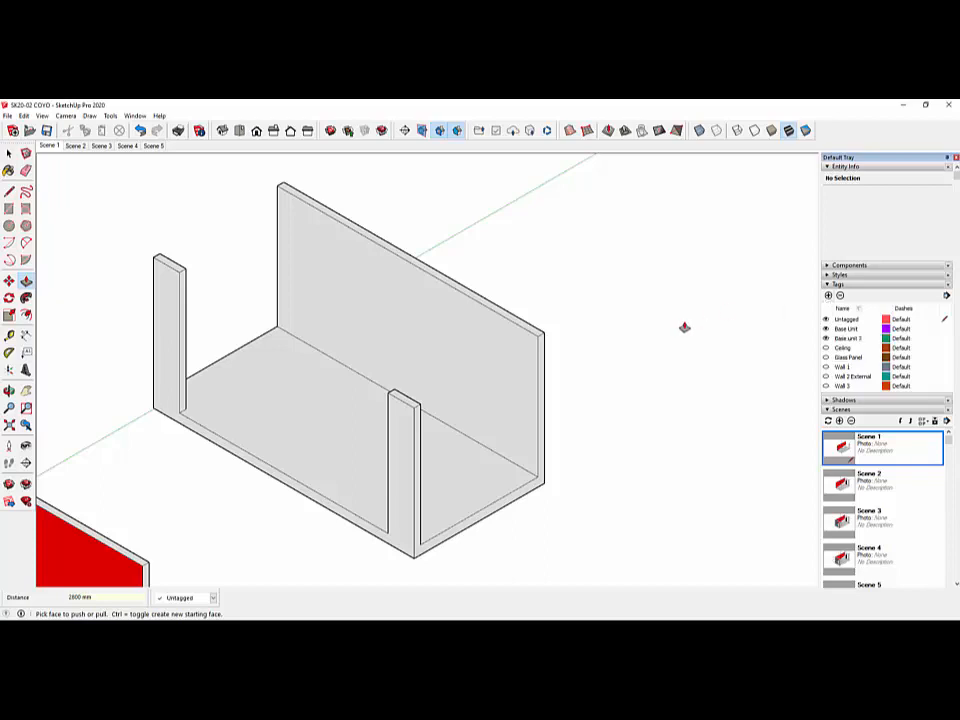
click(8, 156)
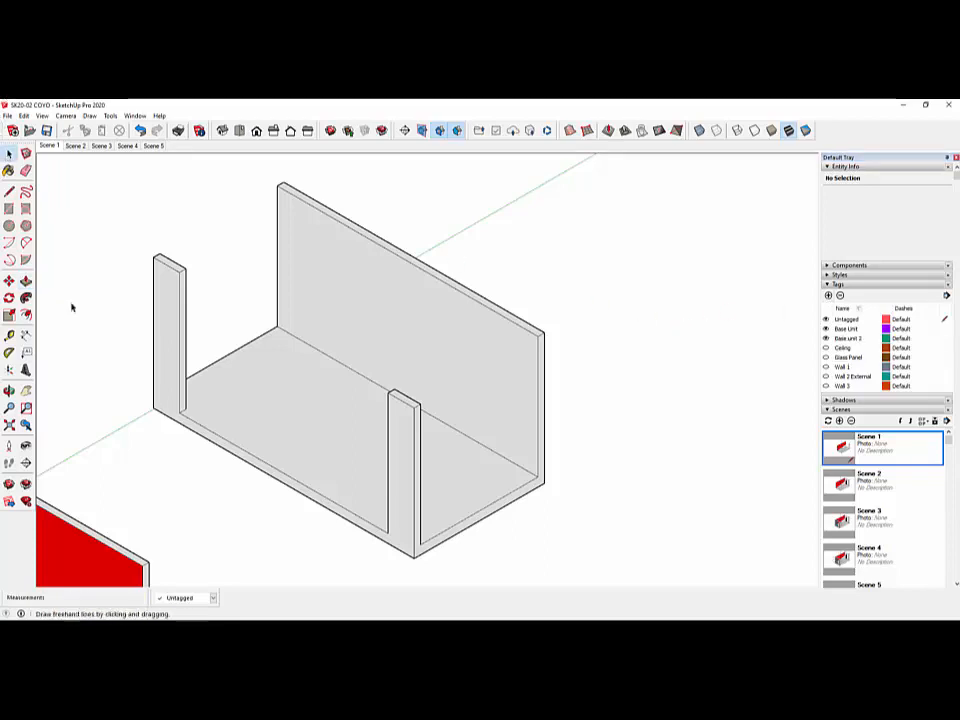
click(213, 598)
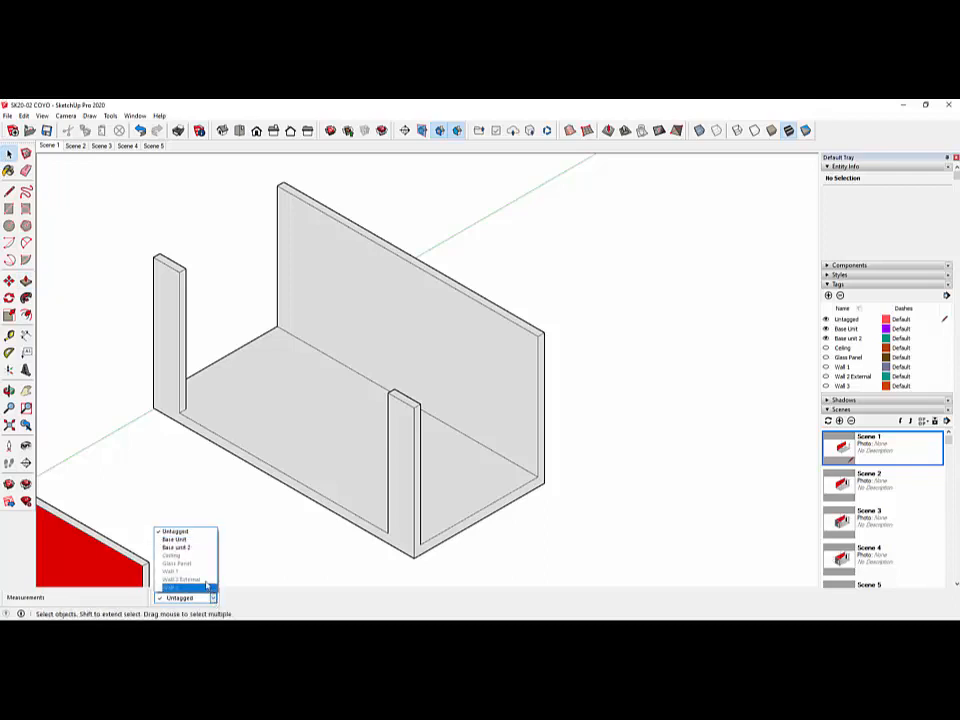
click(185, 547)
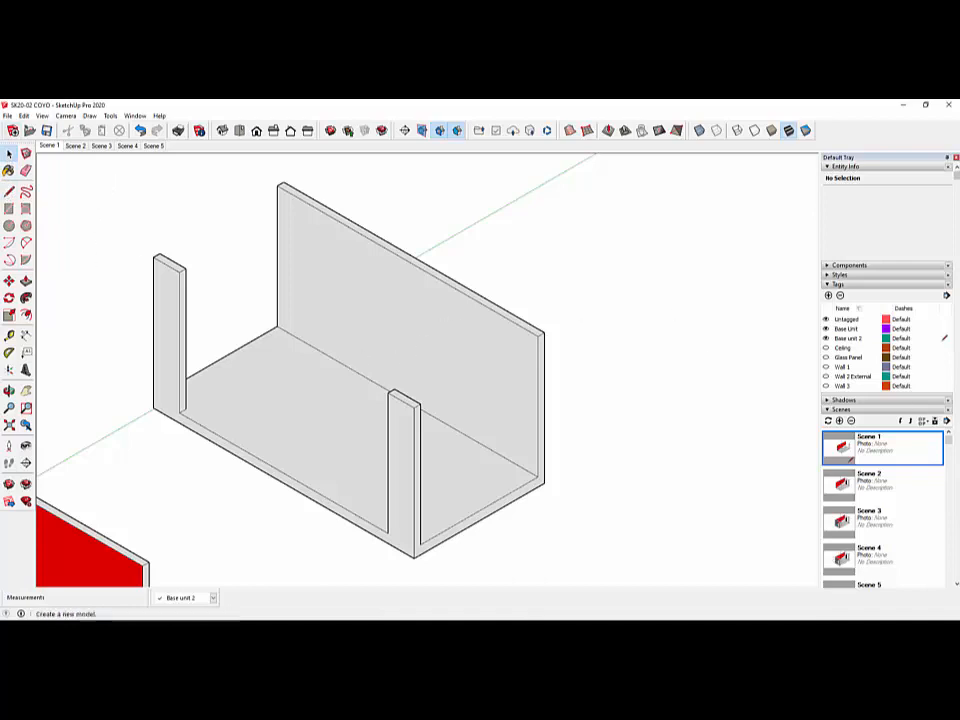
Paint the inner face of the second unit's rear wall with the yellow Color D04 from the Colors collection.
click(8, 171)
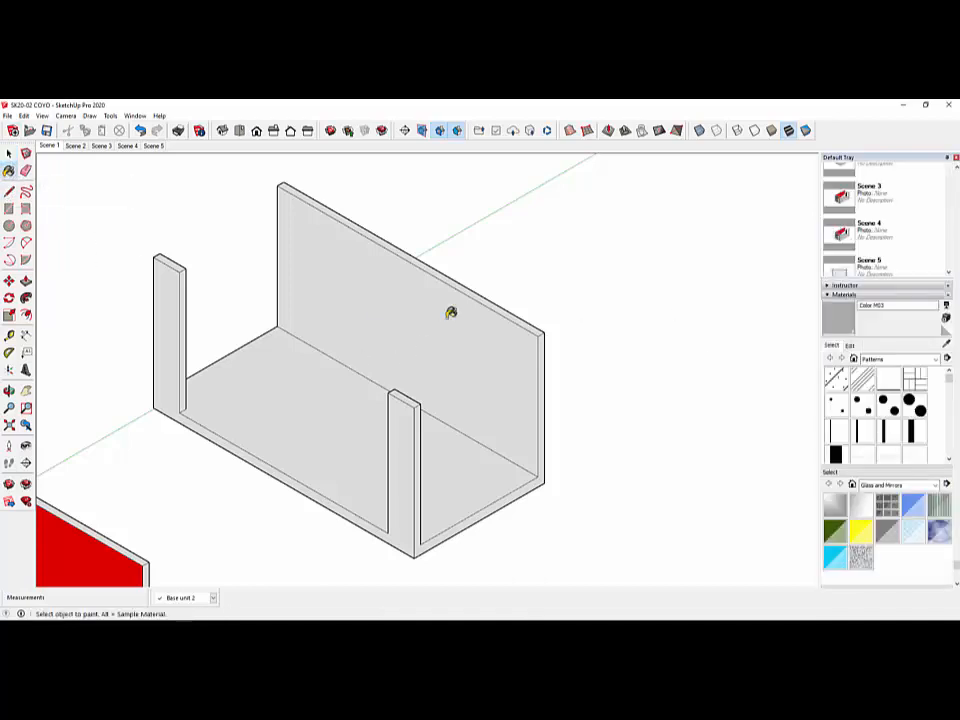
click(936, 359)
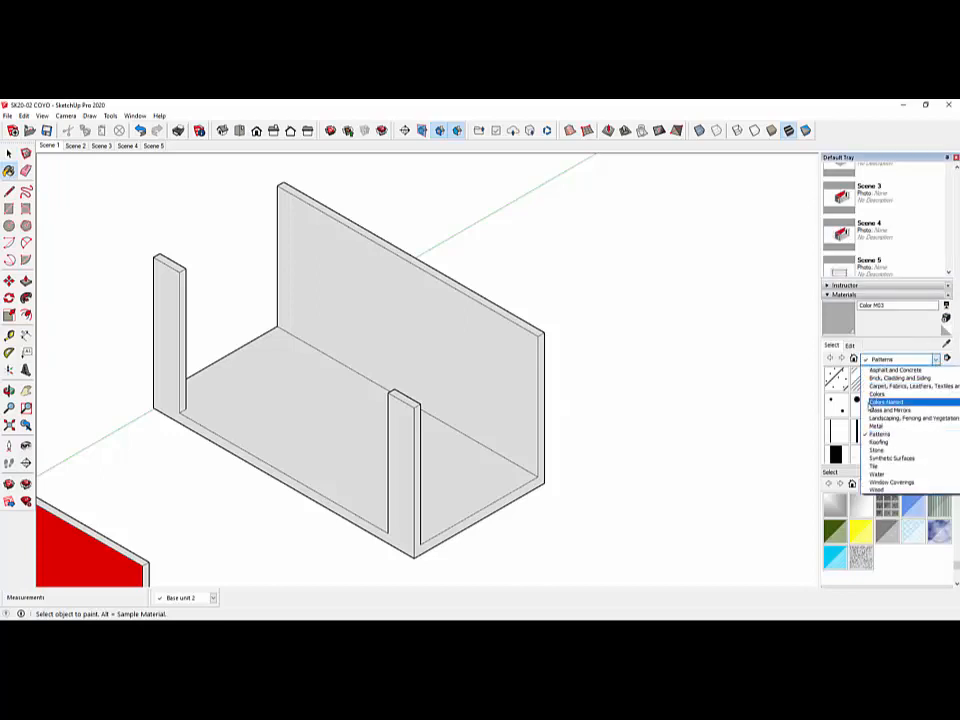
click(876, 394)
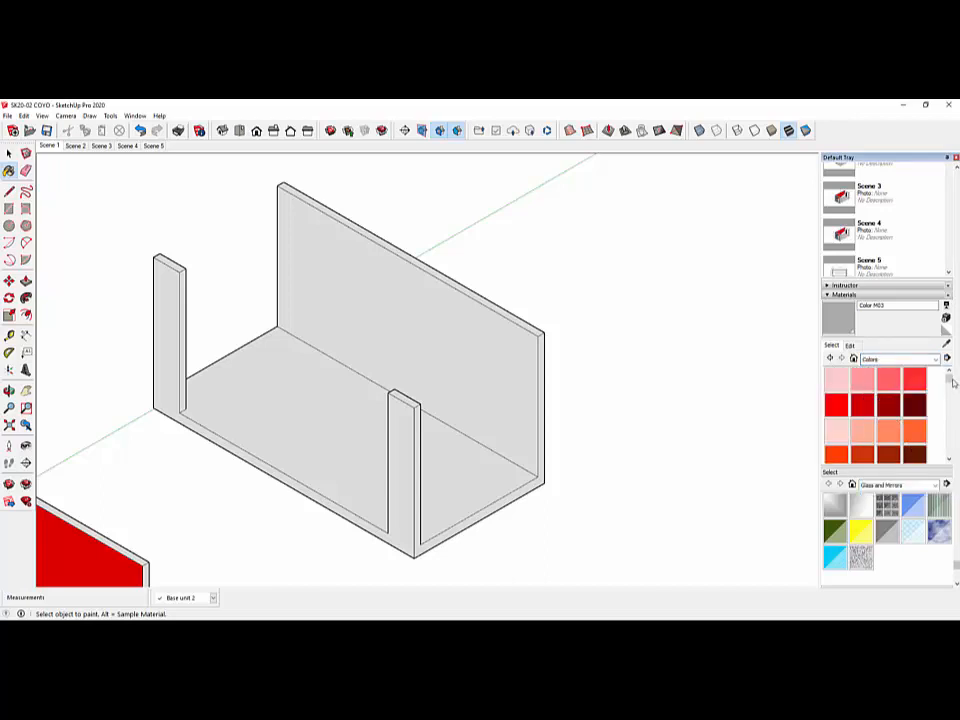
scroll(953, 383, down, 3)
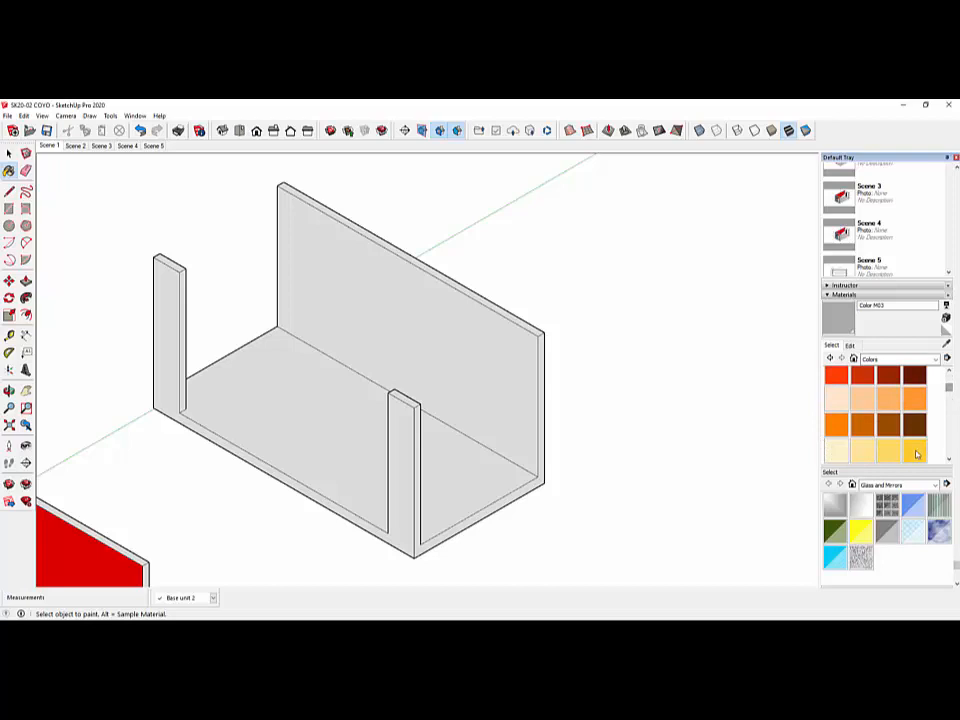
click(916, 455)
click(422, 328)
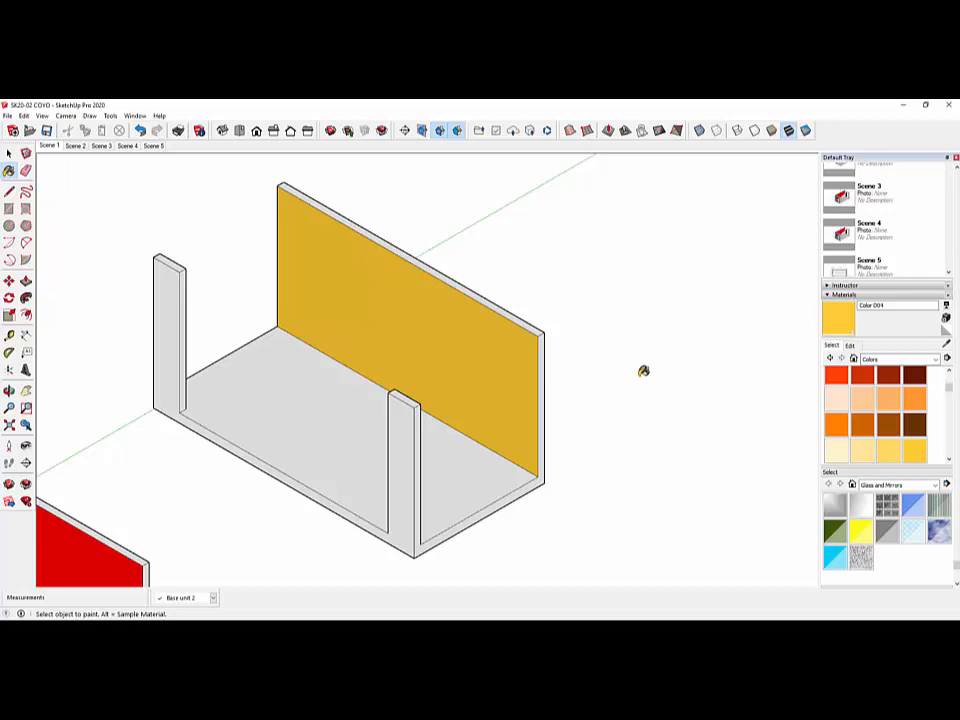
Make the whole second unit a component named Base unit 2 with its origin at the outer front corner, replacing the existing definition.
click(9, 154)
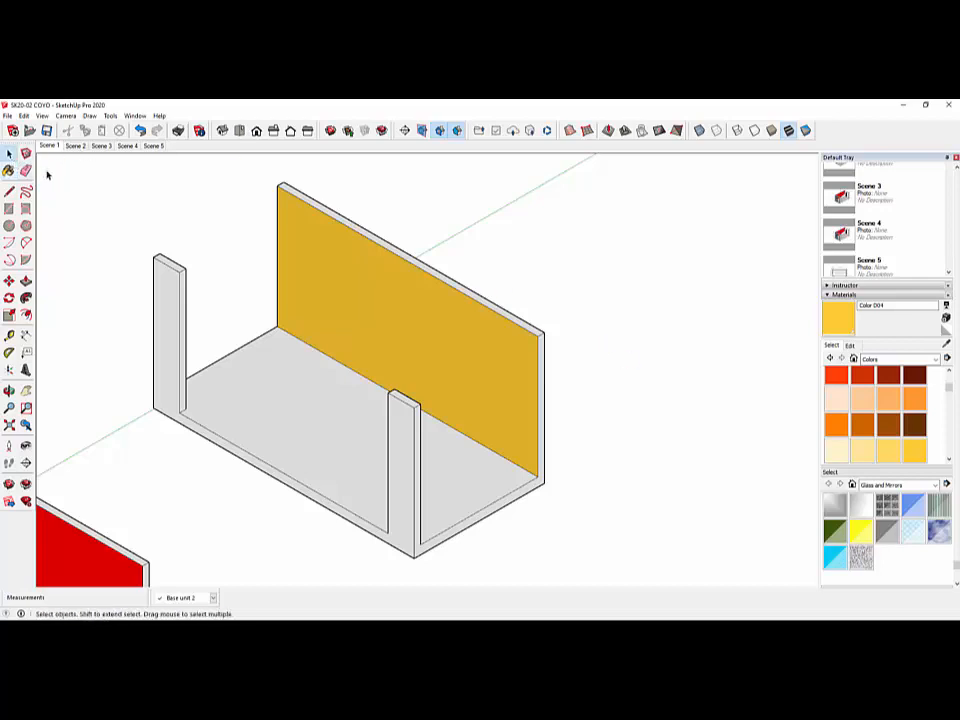
drag(50, 166, 613, 576)
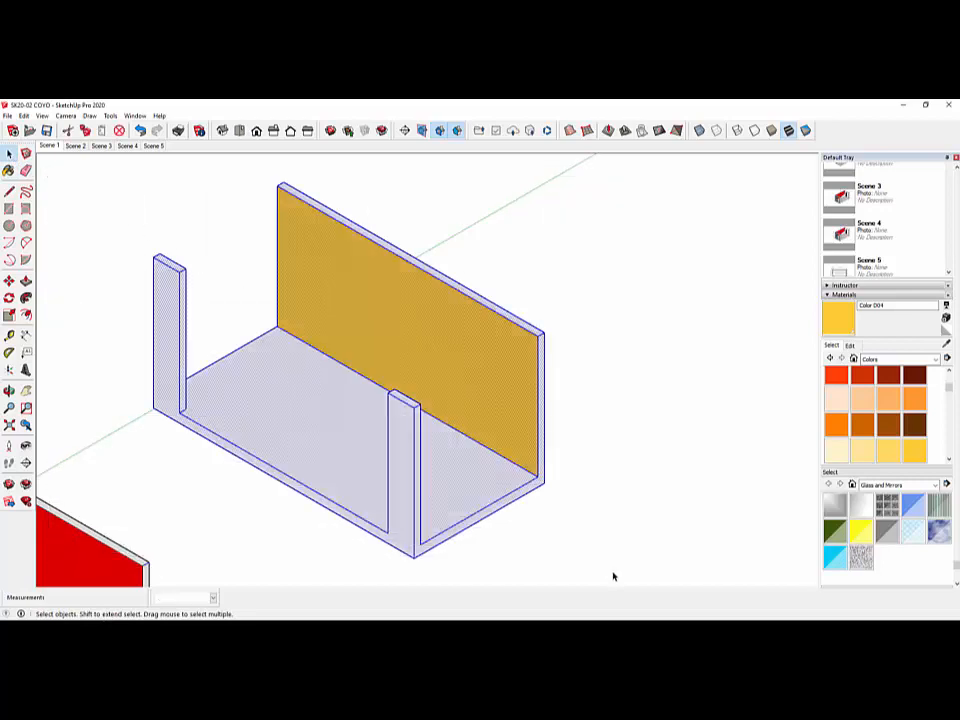
click(25, 117)
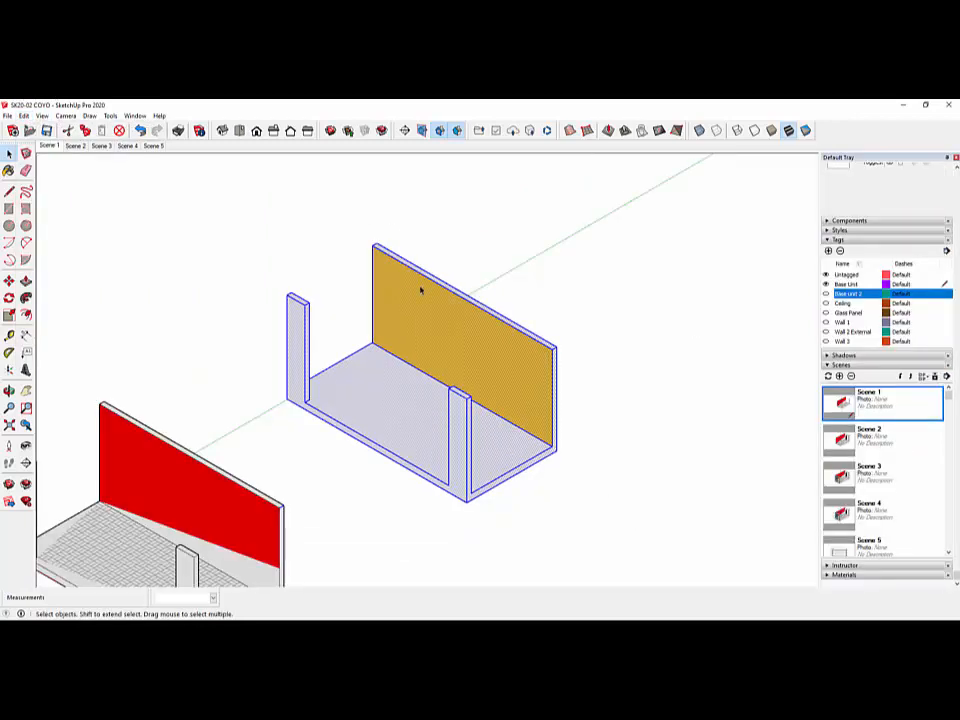
right_click(424, 211)
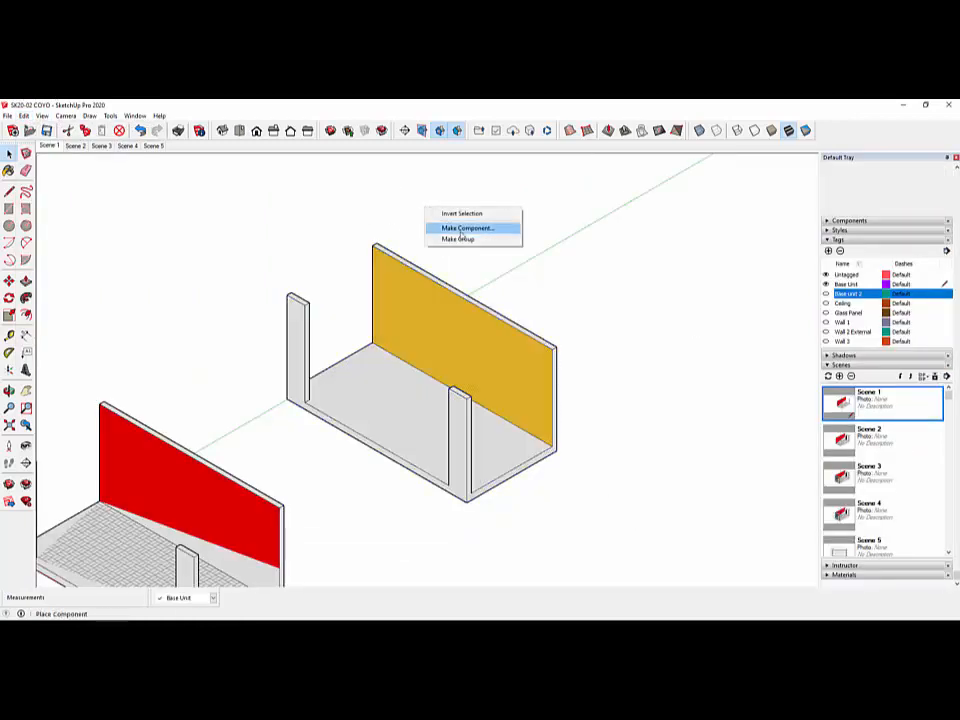
click(467, 227)
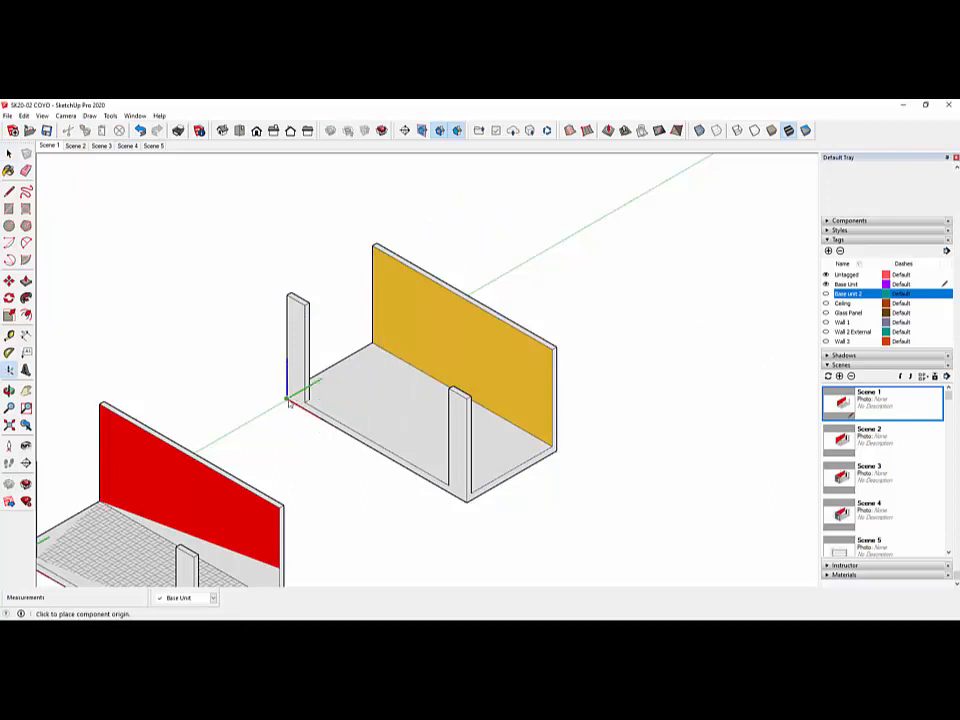
click(289, 400)
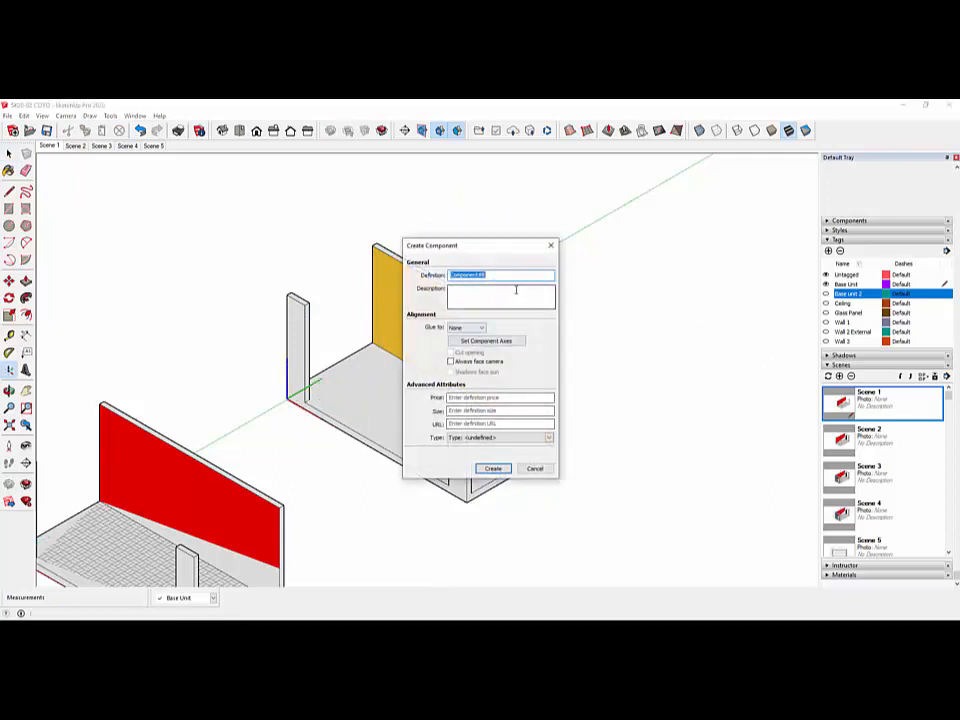
text(Base unit 2)
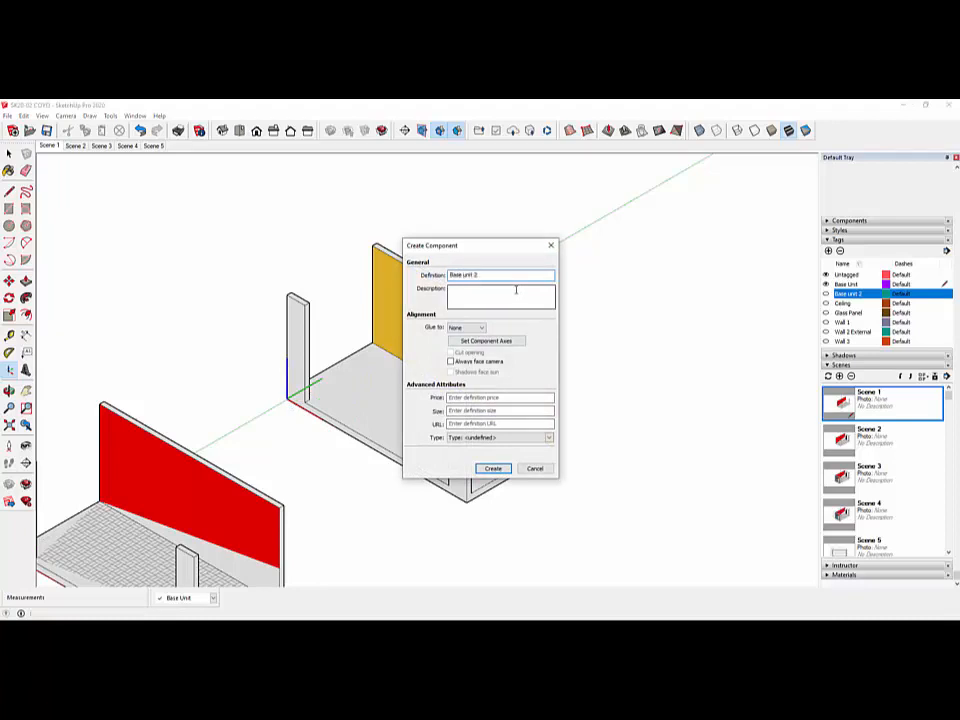
click(493, 469)
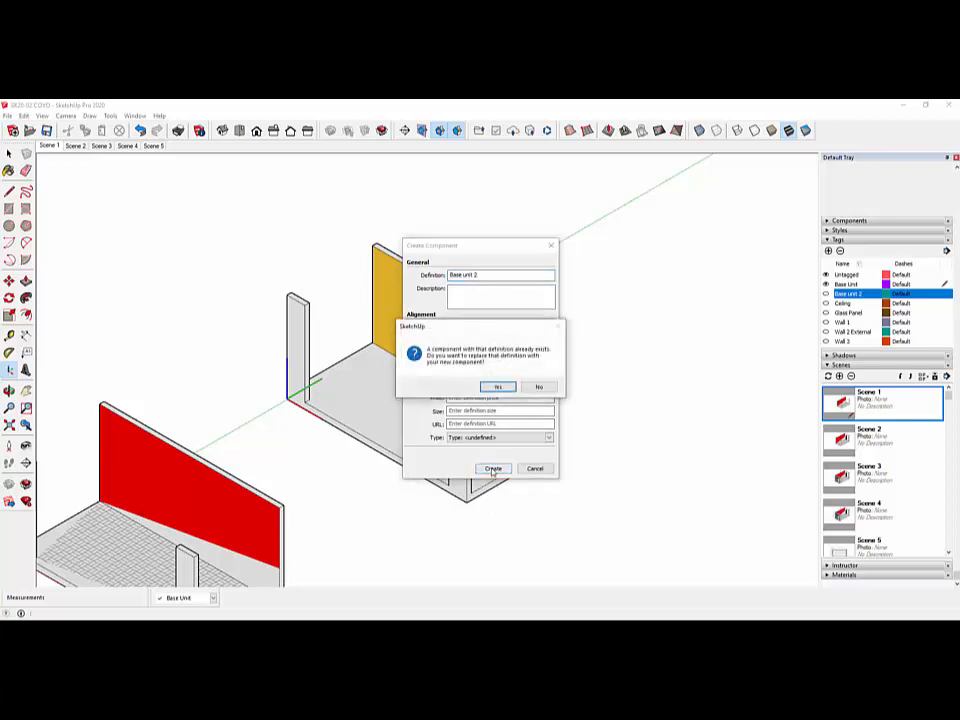
click(497, 387)
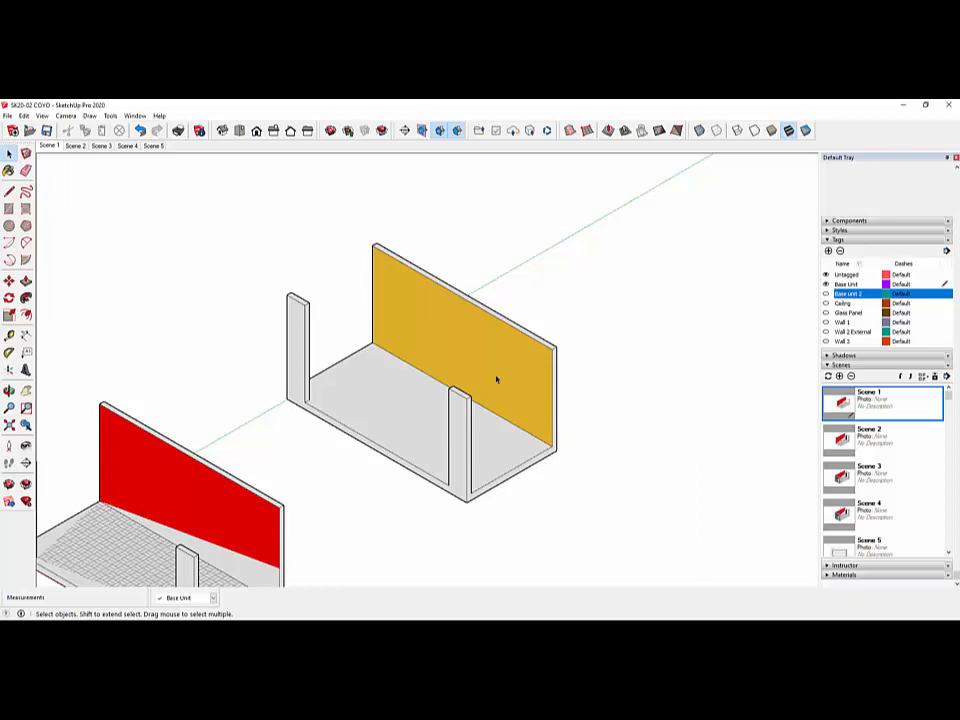
Assign the yellow-walled unit to the Base unit 2 tag and deselect it.
drag(255, 218, 425, 325)
drag(255, 220, 604, 512)
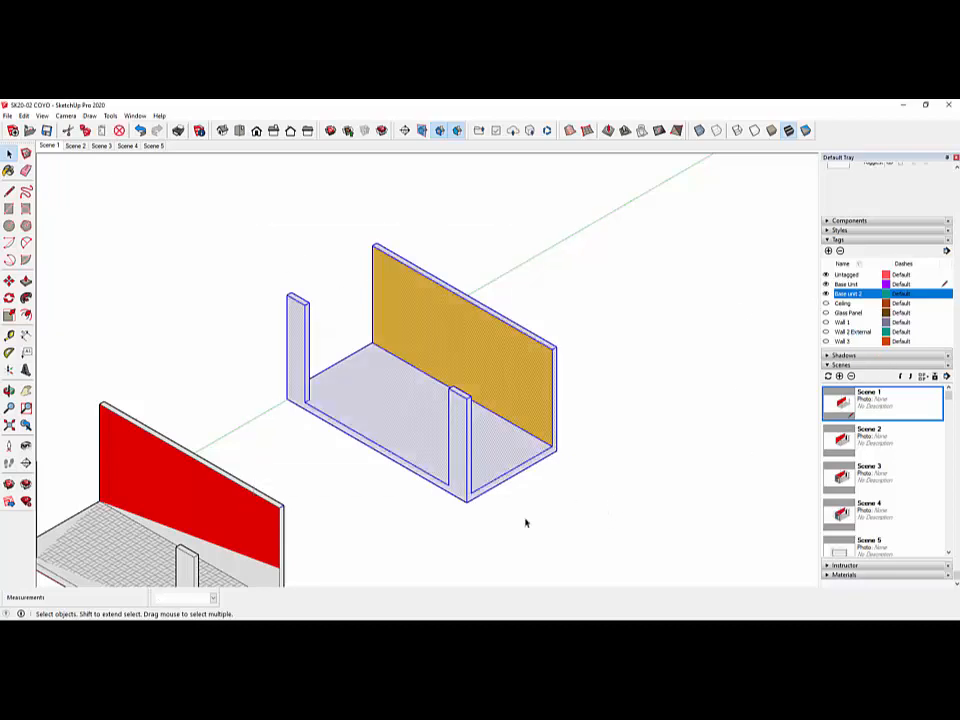
click(212, 597)
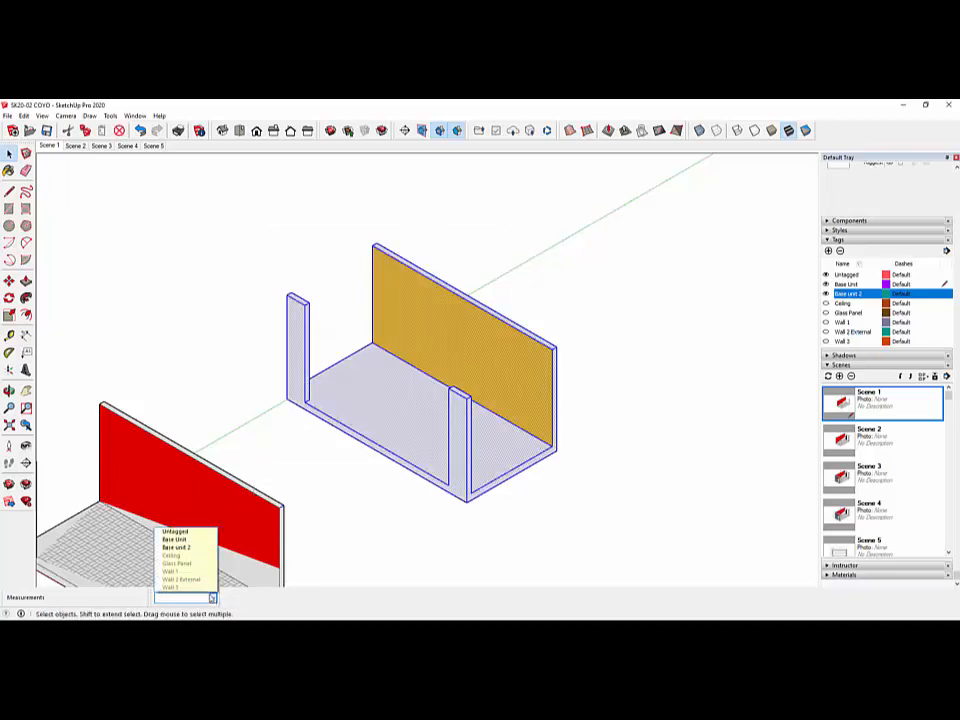
click(177, 547)
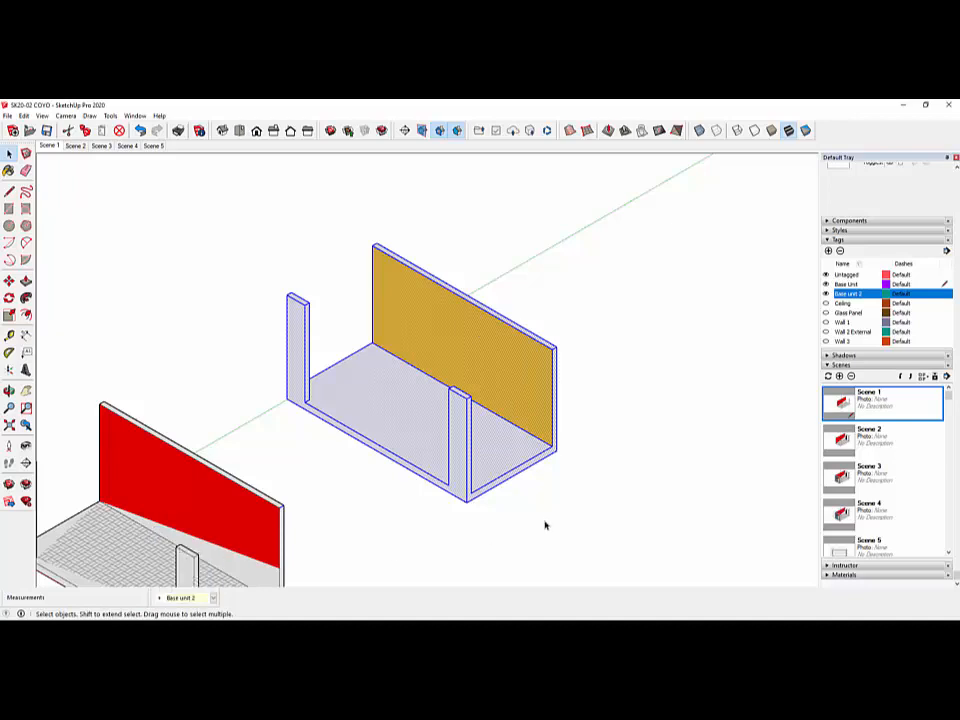
click(681, 474)
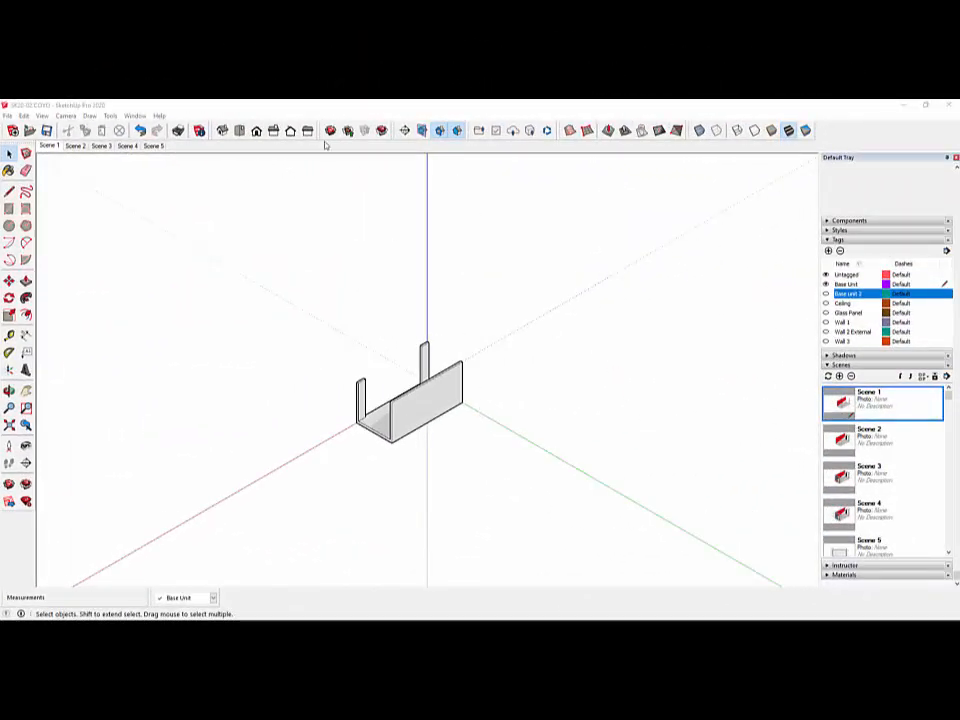
In the Right view, draw an upright rectangle 3000 mm high and 6400 mm long on the green axis, clear of the base unit.
click(273, 131)
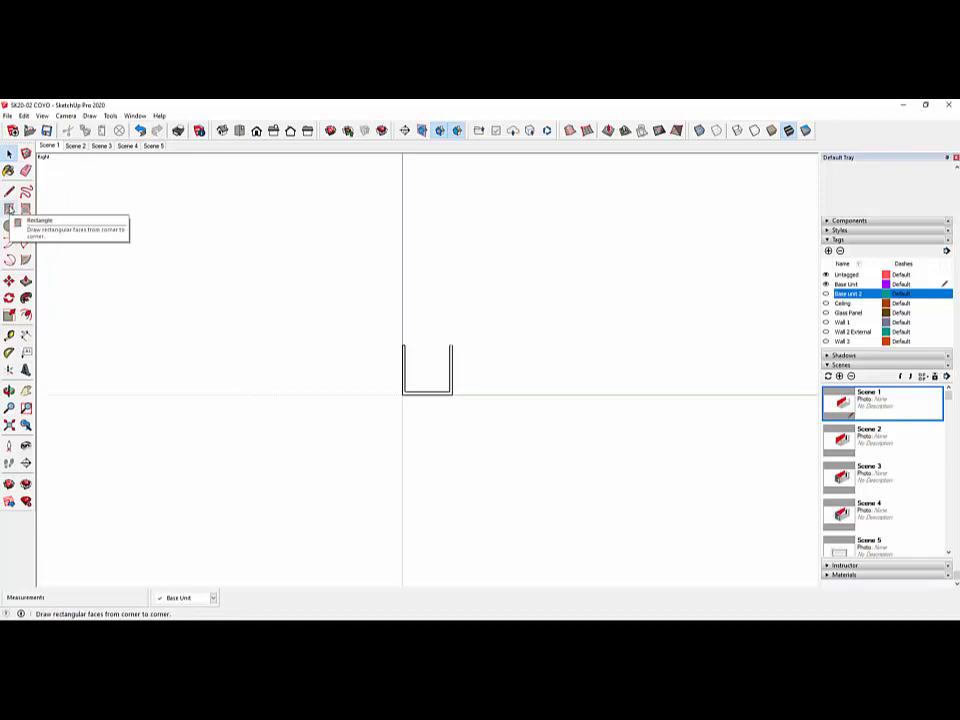
click(10, 209)
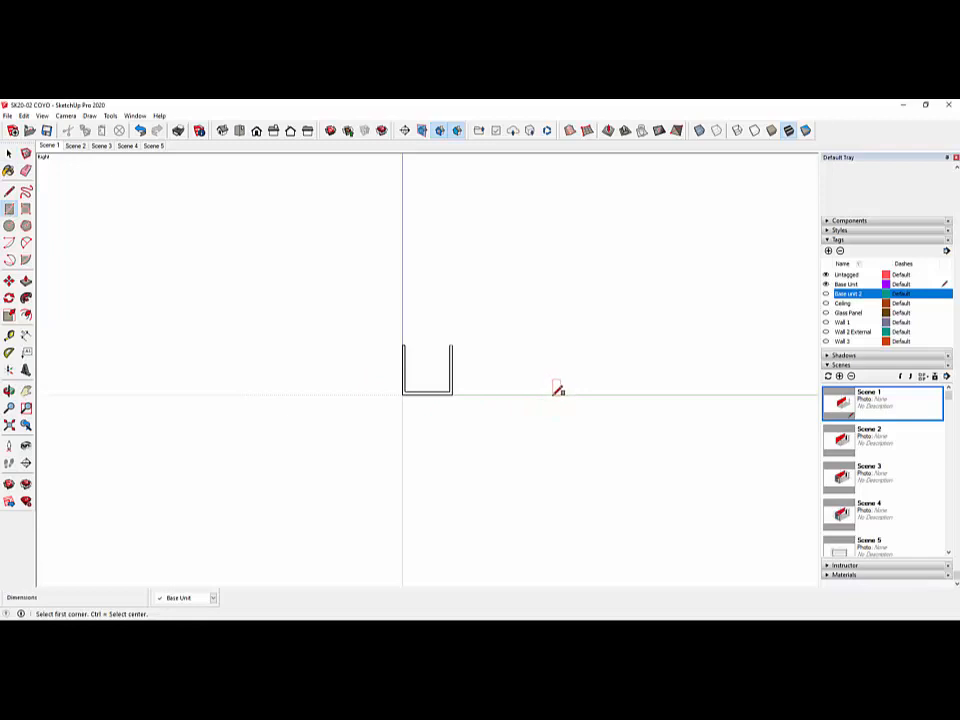
click(553, 393)
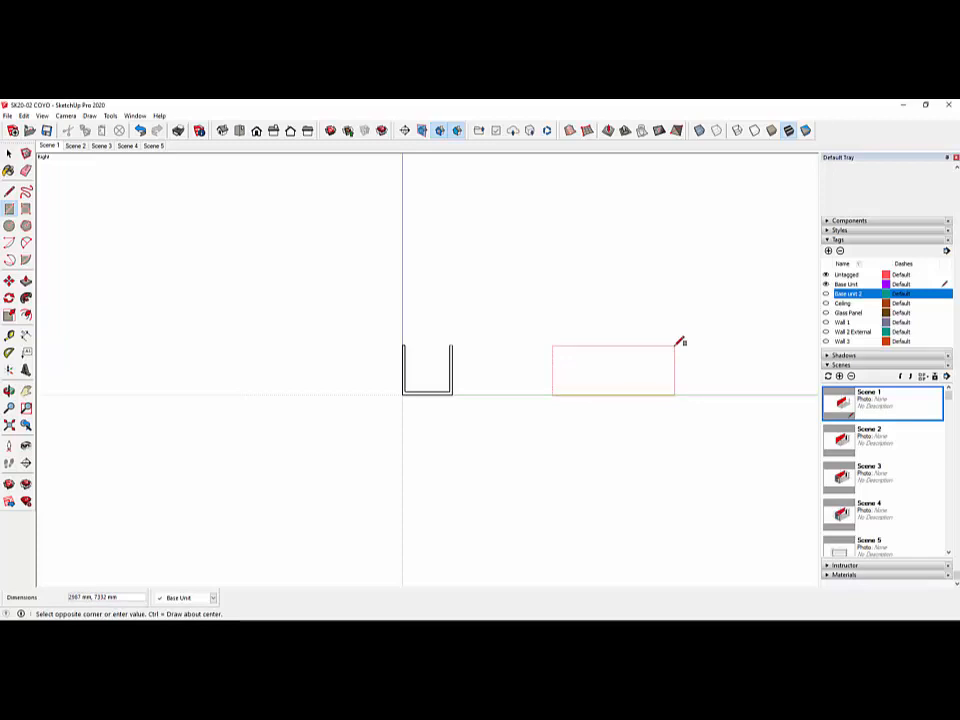
text(3000,6400)
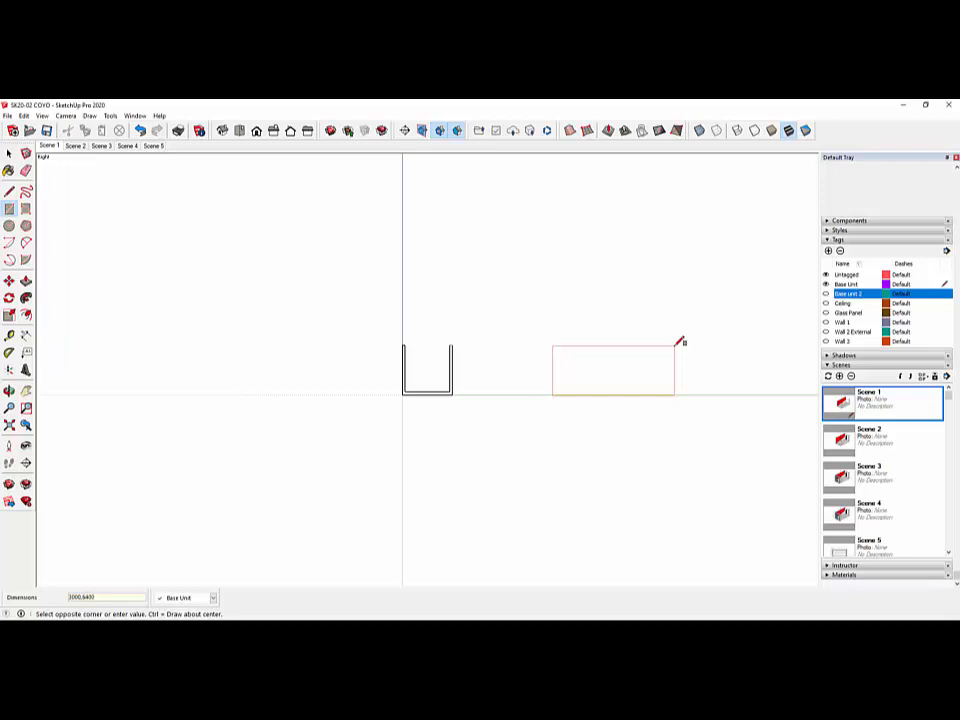
key(Return)
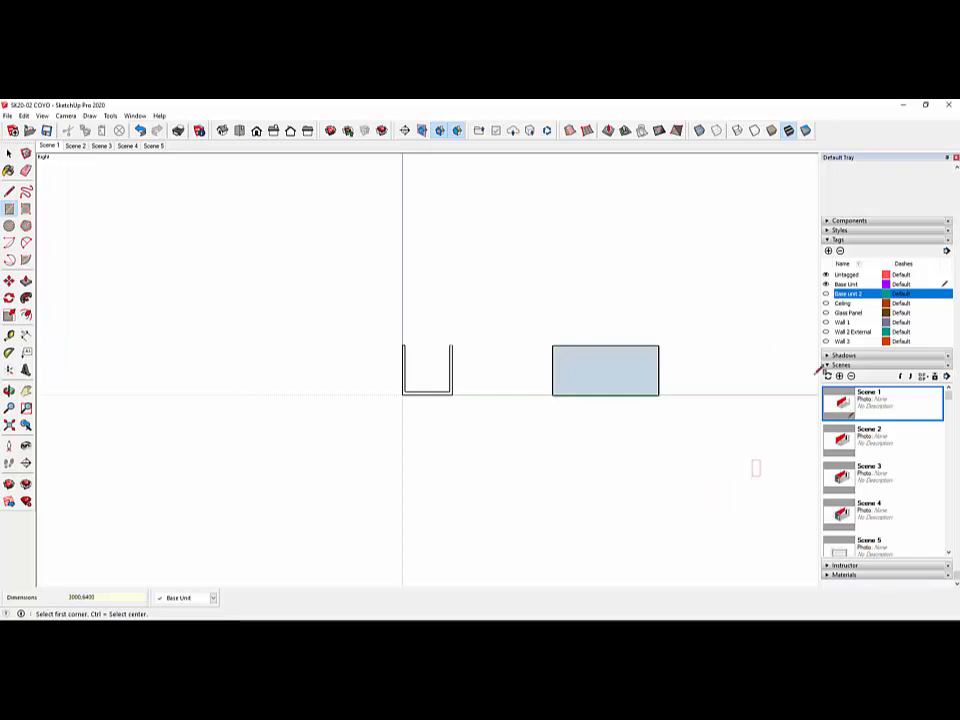
Push/Pull the upright 3000 by 6400 mm rectangle 200 mm from its outer side to form a wall.
click(222, 131)
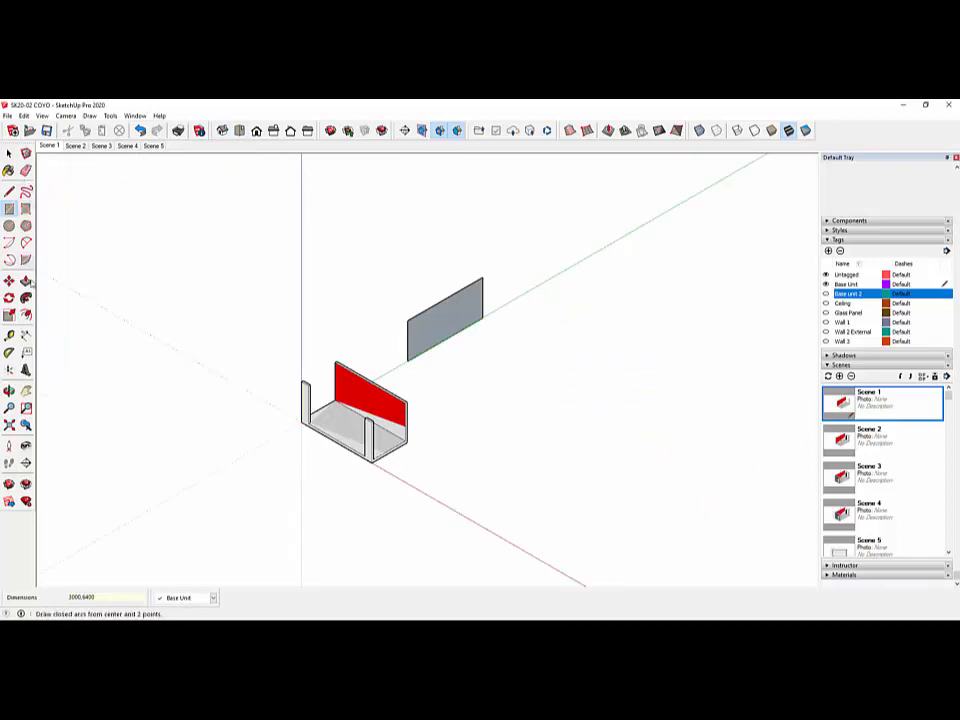
click(26, 281)
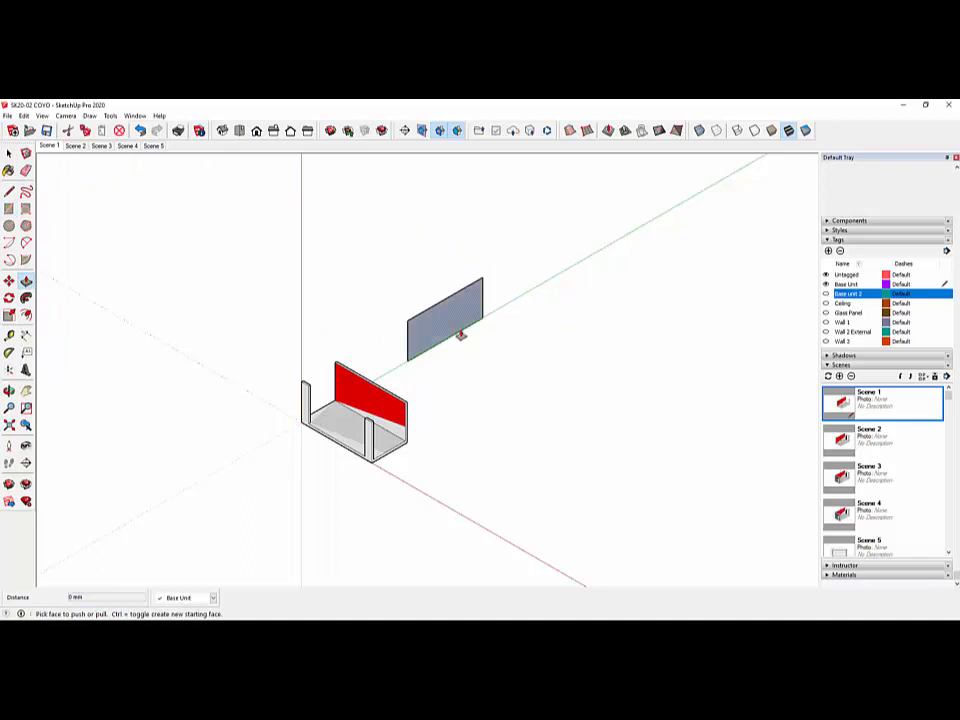
scroll(460, 311, up, 4)
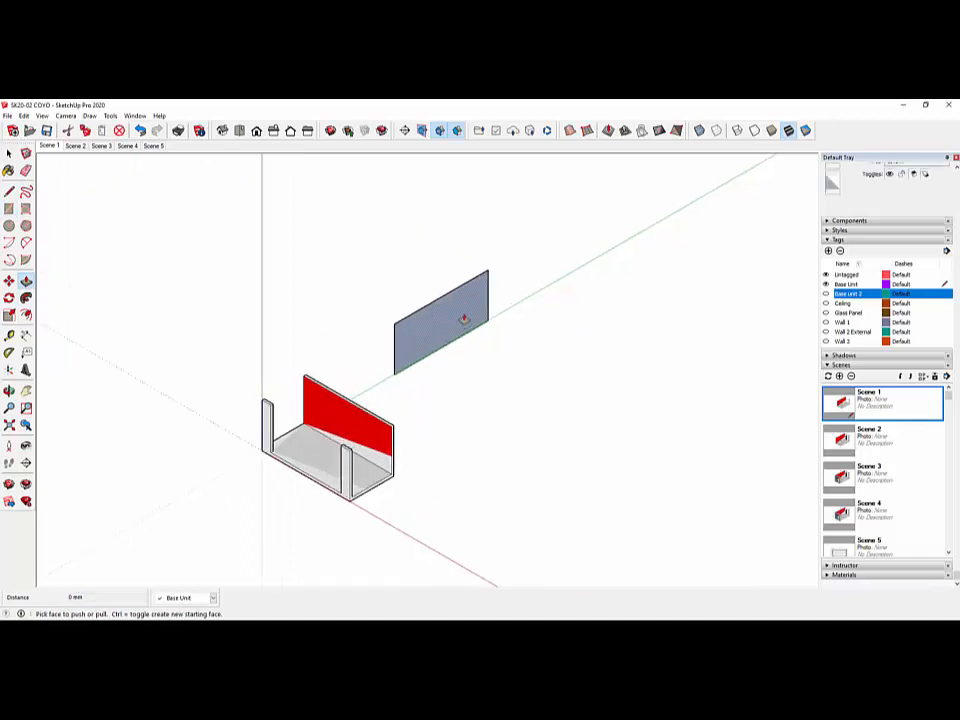
scroll(455, 318, up, 2)
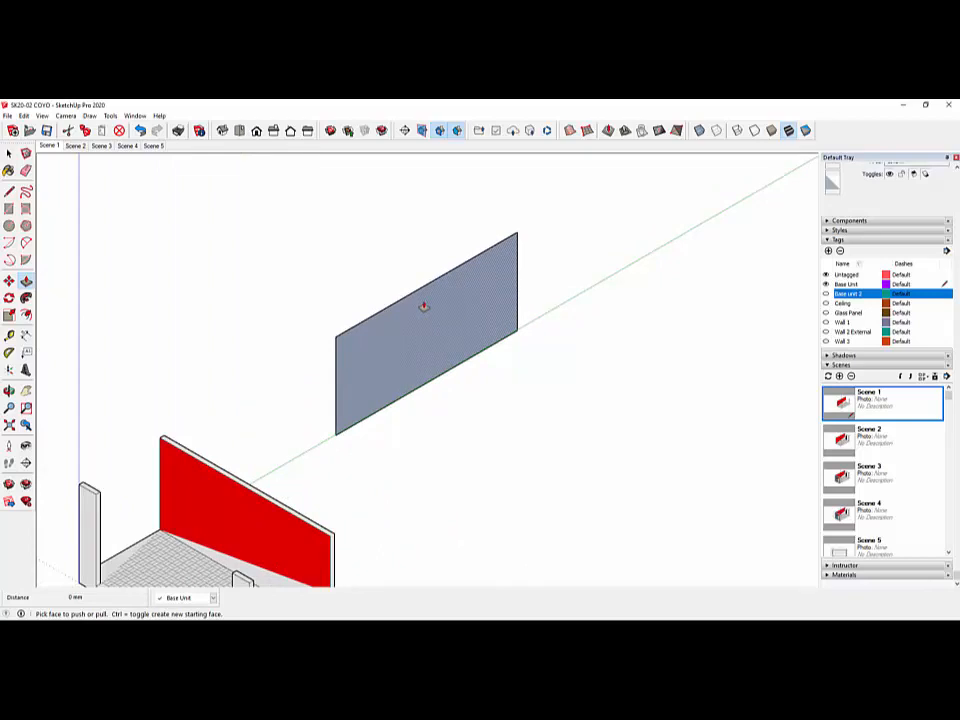
key(o)
drag(336, 244, 626, 231)
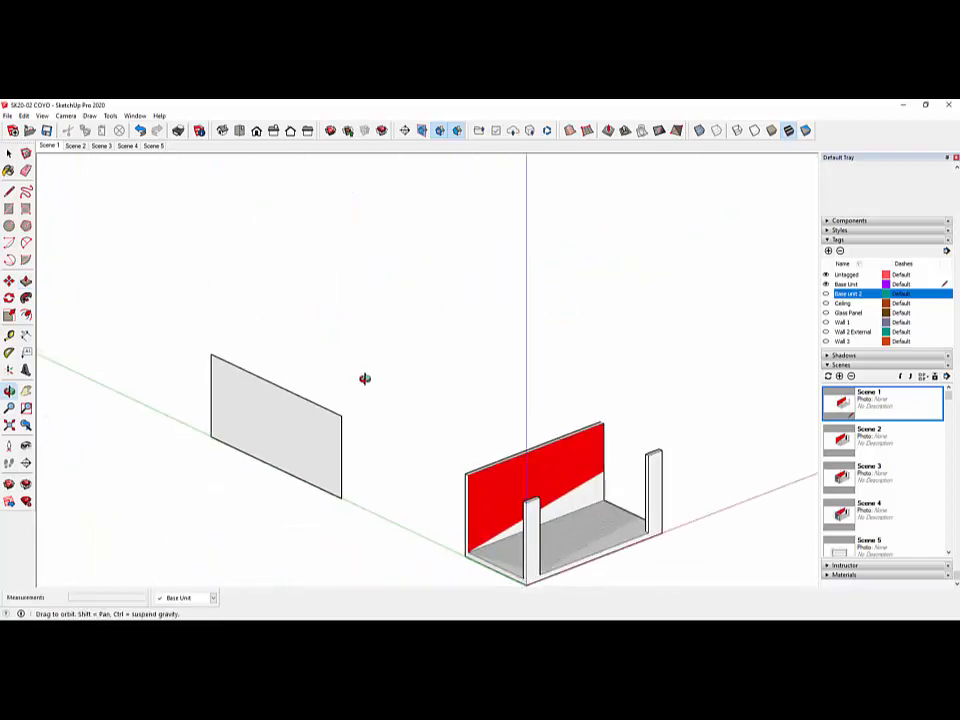
scroll(180, 482, up, 2)
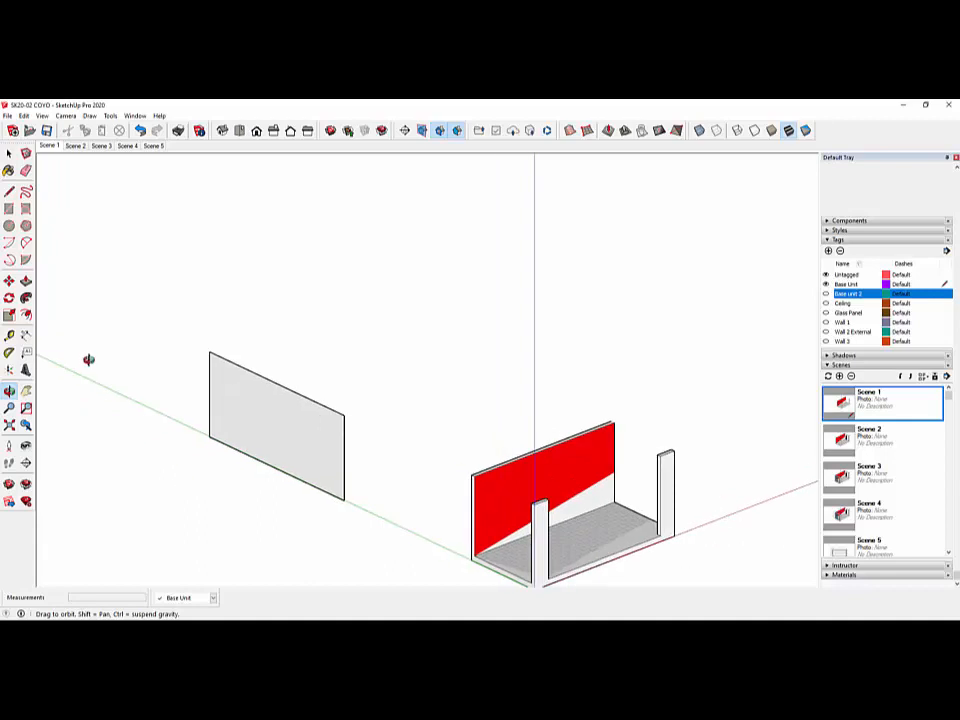
click(25, 281)
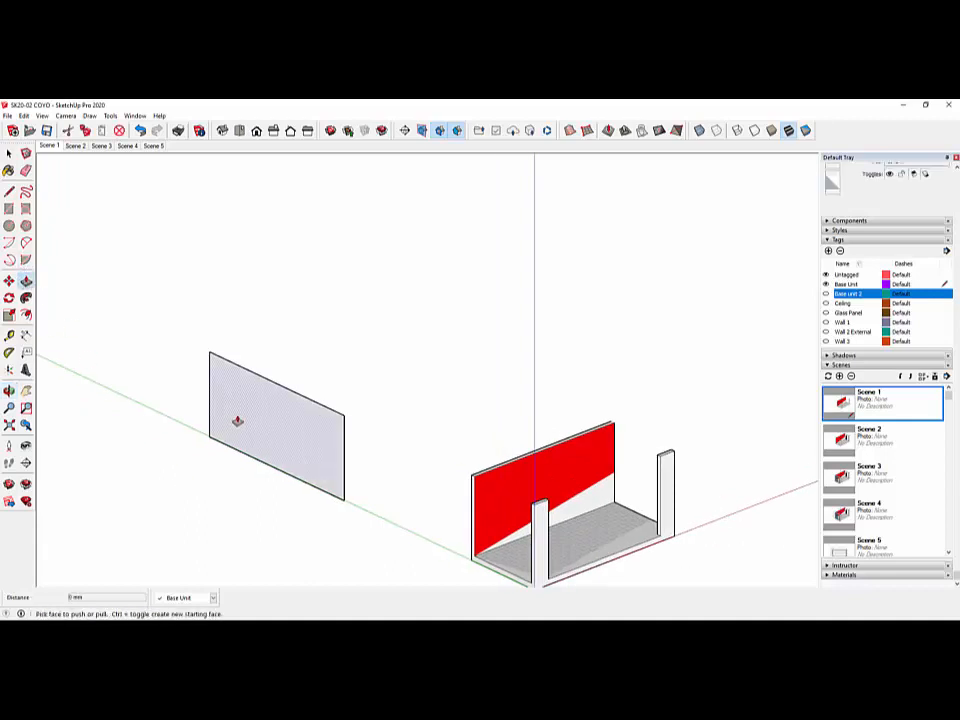
drag(236, 420, 230, 422)
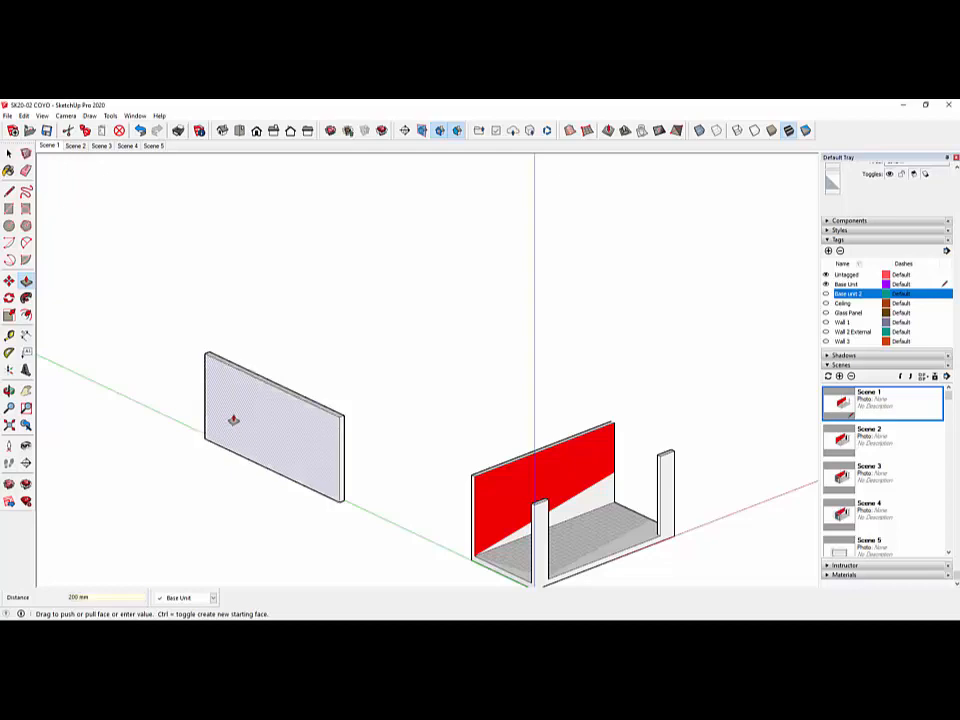
key(Return)
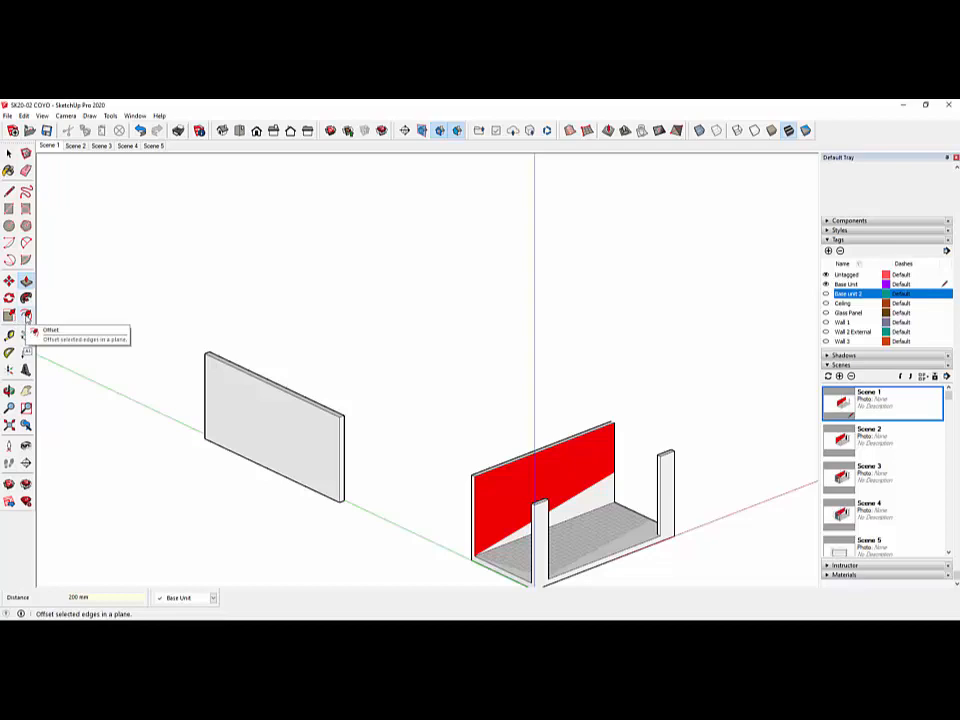
Offset the outline of the new wall's outer face inward by 200 mm.
click(27, 316)
click(238, 380)
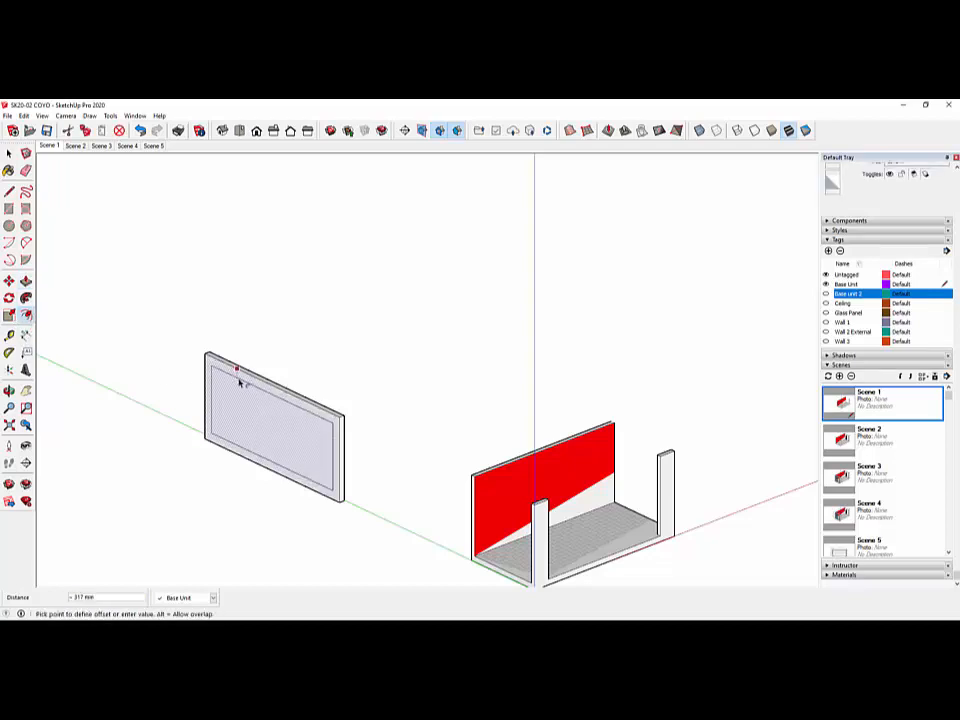
text(200)
key(Return)
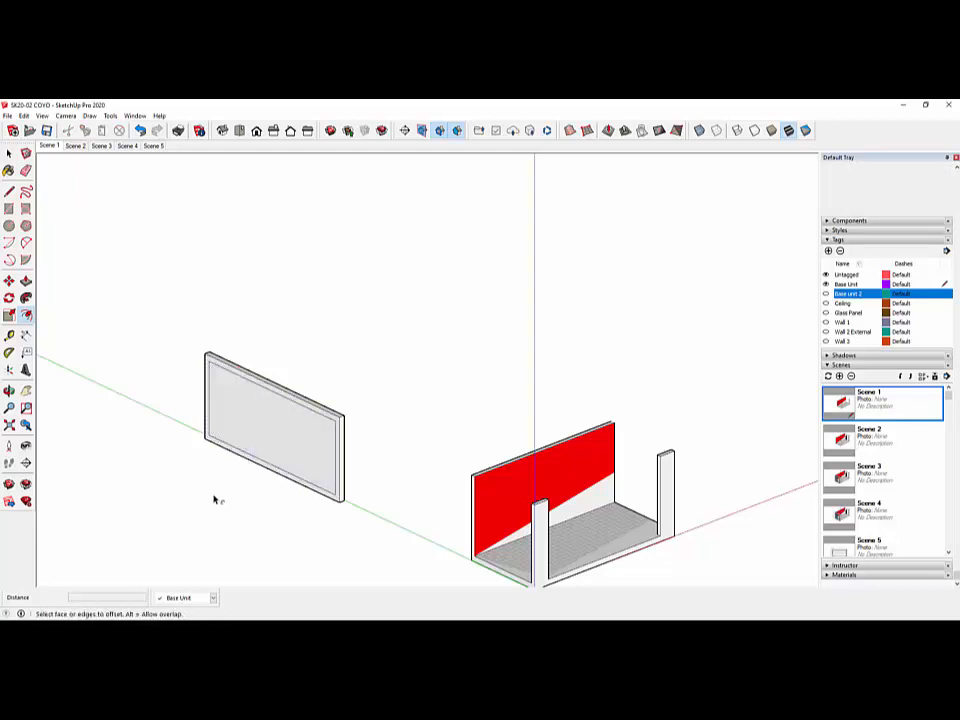
Push/Pull the inner face of the framed wall 100 mm inward so the 200 mm border stands out as a frame.
click(26, 281)
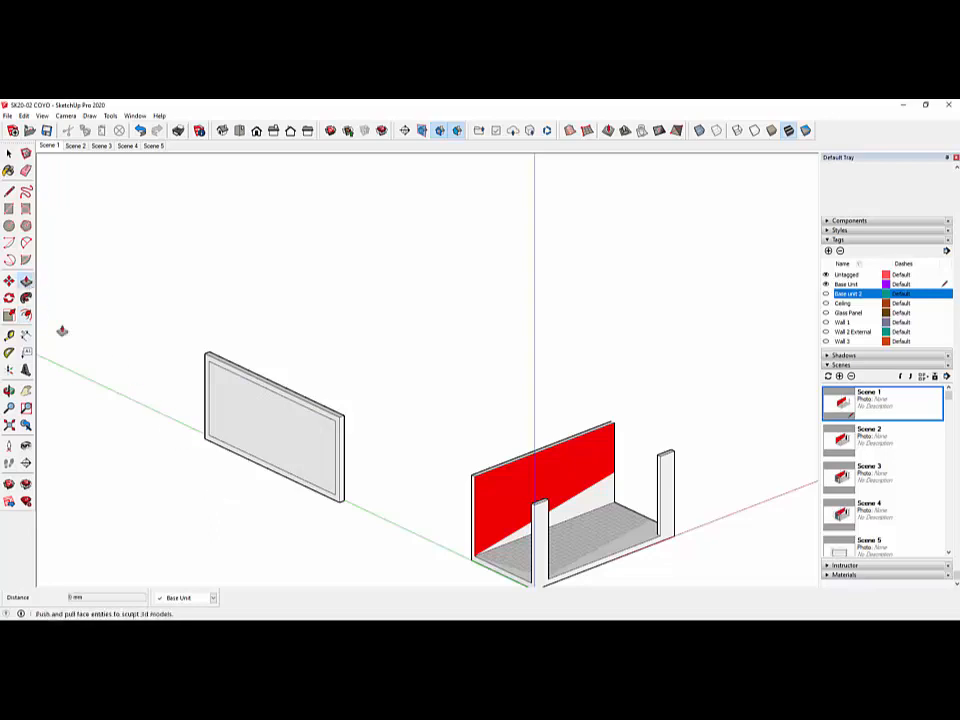
click(232, 430)
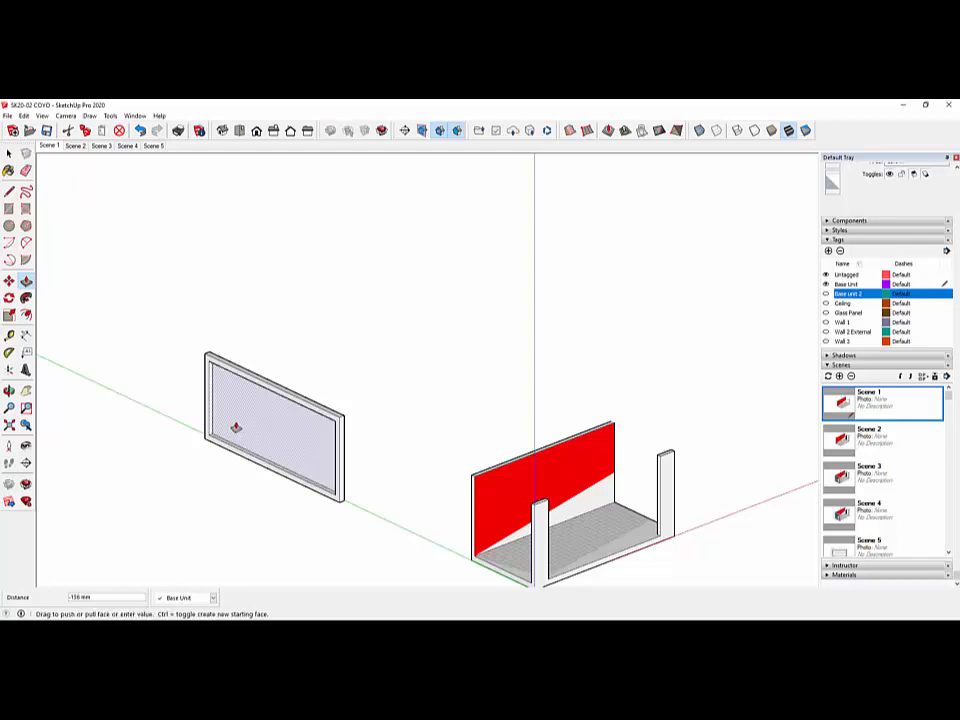
text(100)
key(Return)
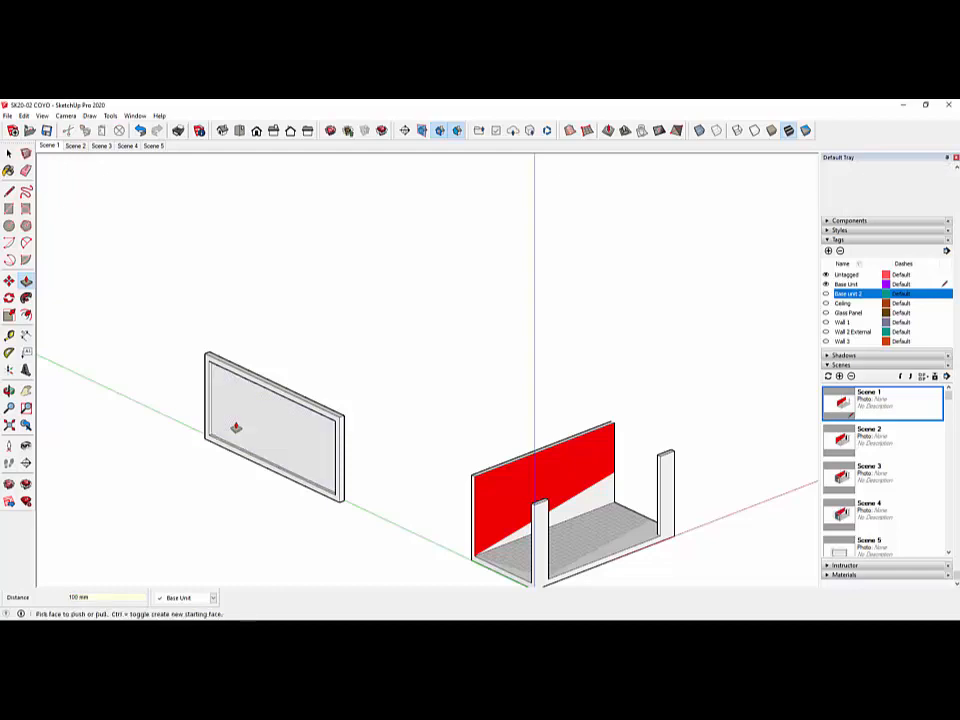
In the Left view, measure a guide 600 mm along the opening's lower edge from its lower-left corner with the Tape Measure.
scroll(203, 477, up, 3)
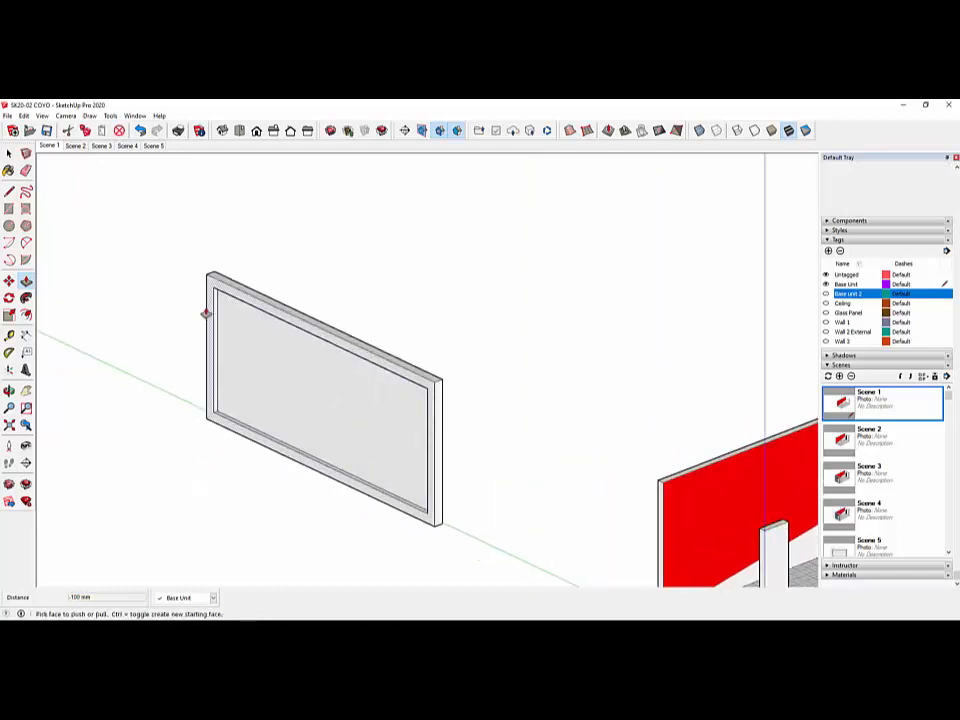
scroll(196, 326, up, 1)
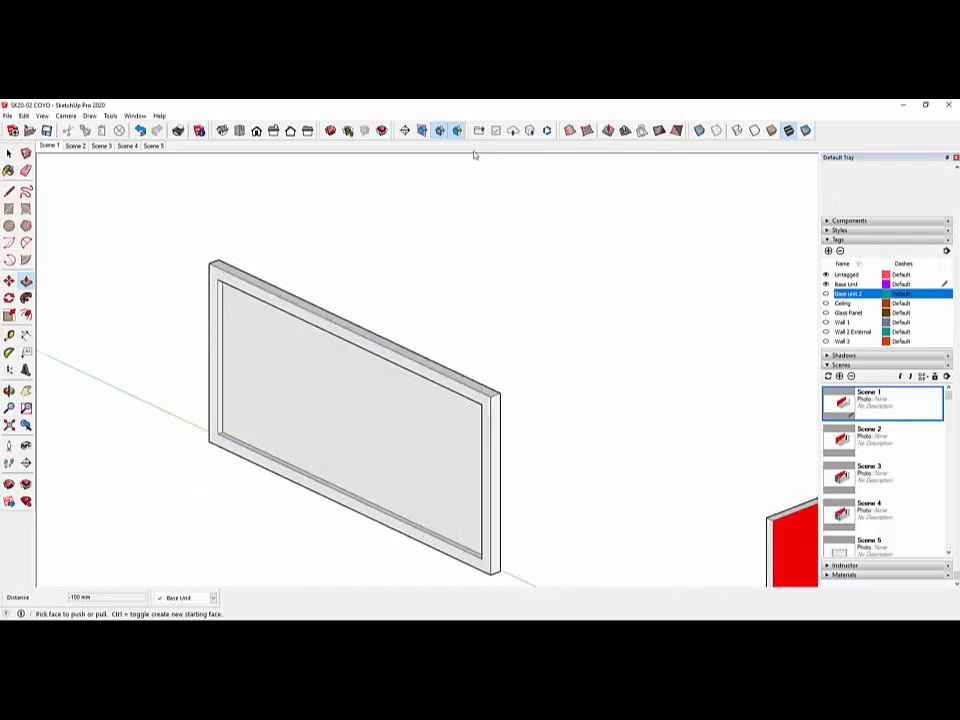
click(308, 131)
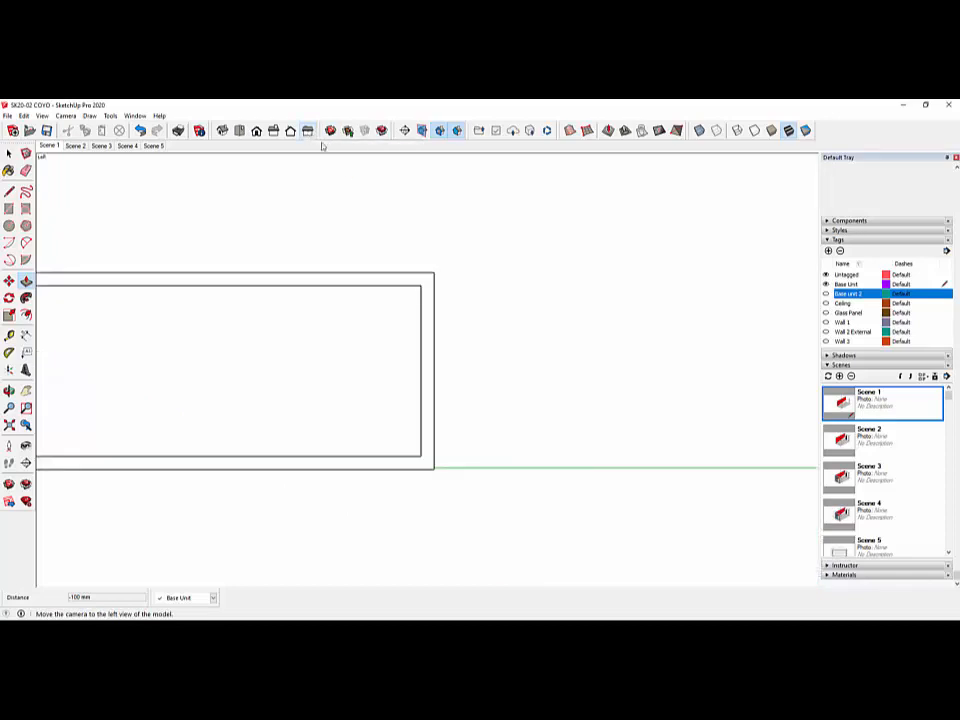
scroll(640, 358, down, 3)
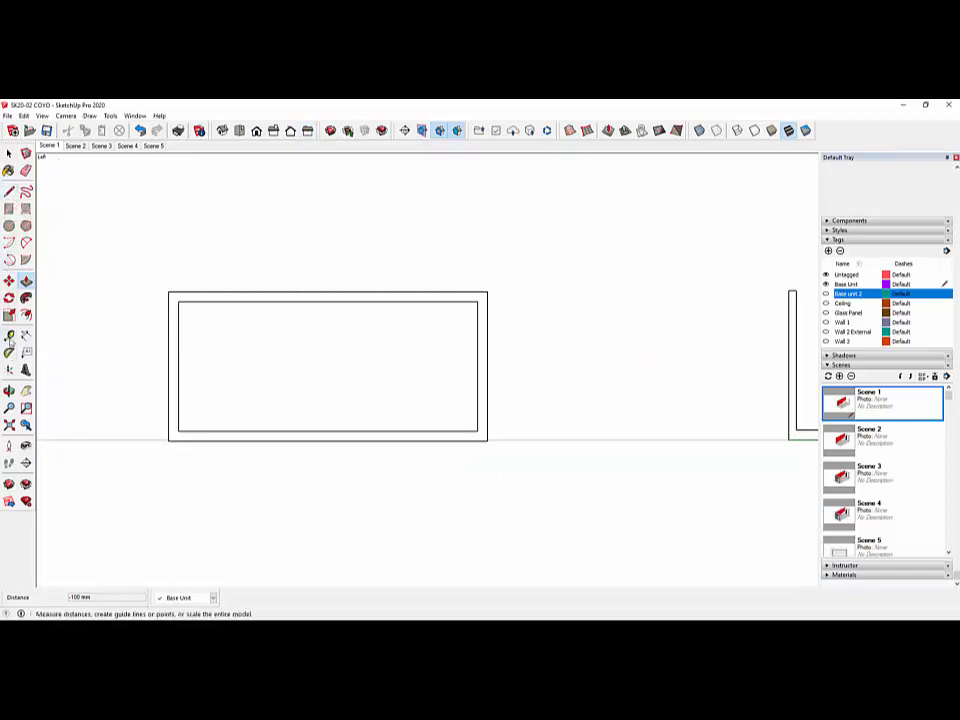
click(9, 337)
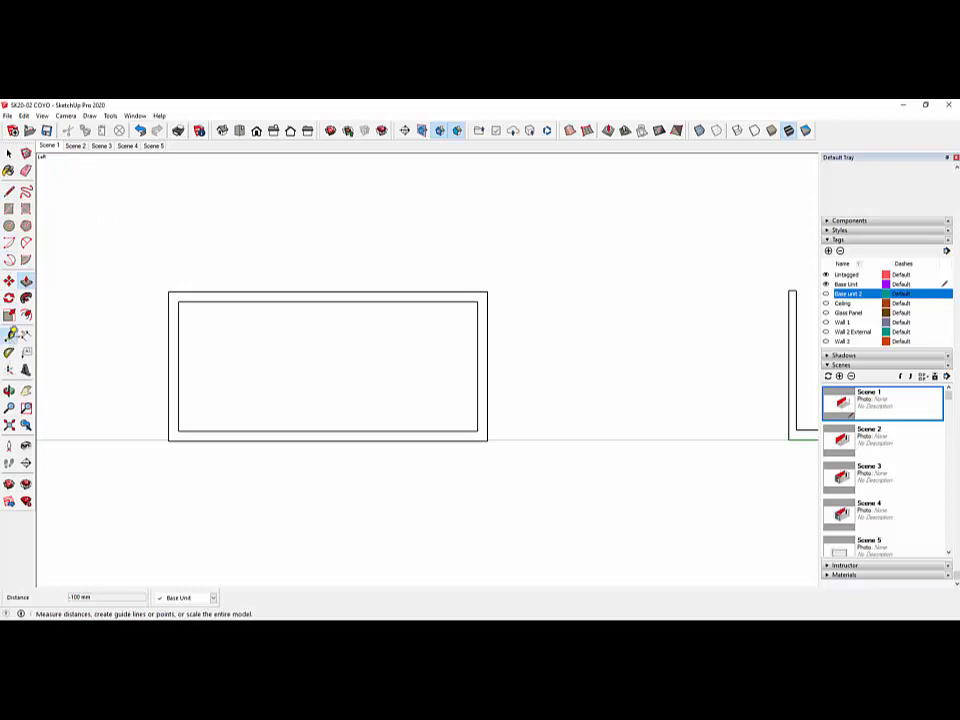
click(180, 430)
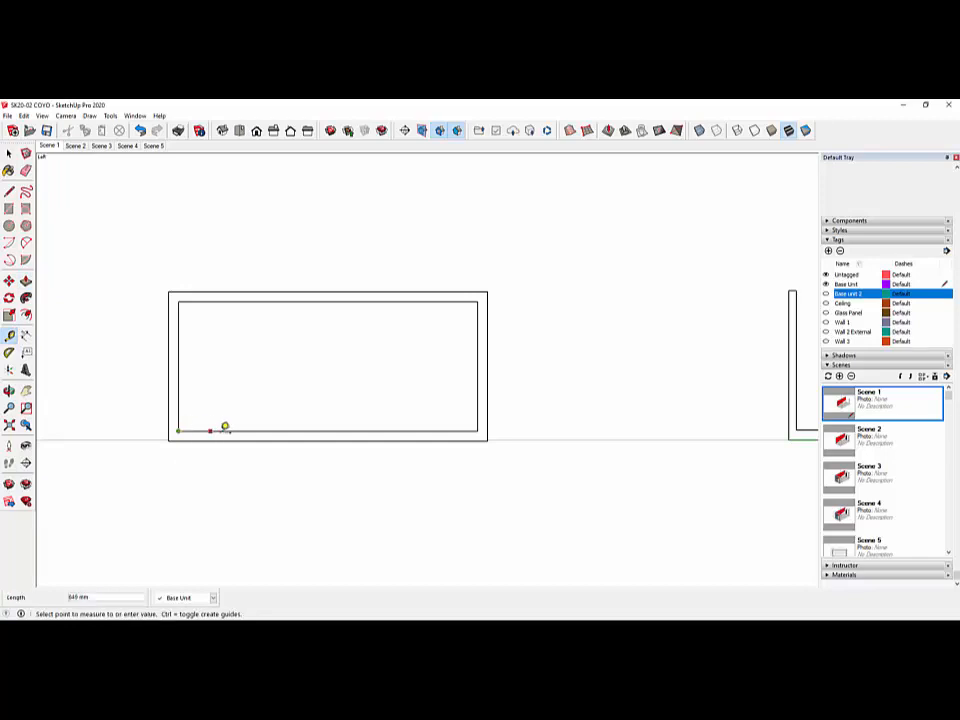
text(6000)
key(Return)
Place a horizontal guide along the opening's upper edge and undo the last misplaced guide.
click(210, 430)
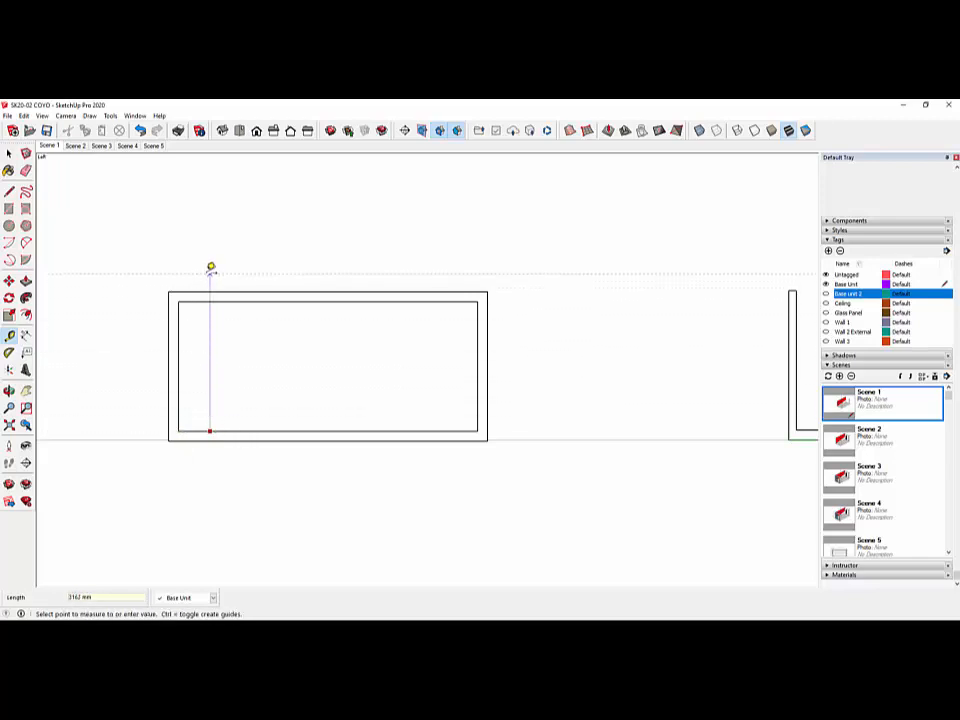
click(211, 301)
click(210, 301)
click(209, 344)
click(140, 130)
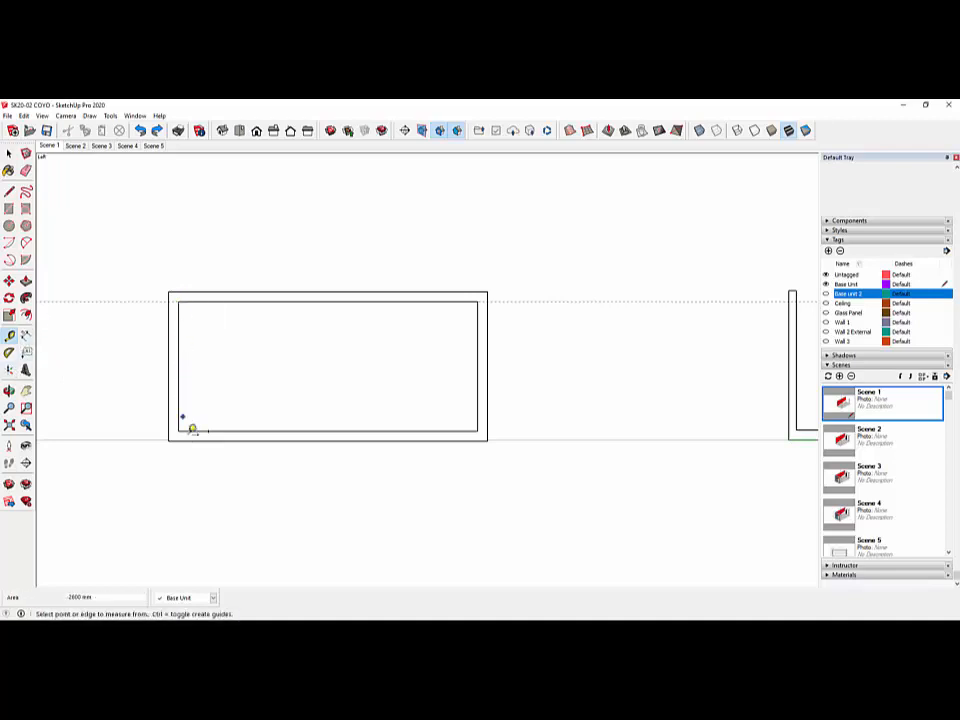
Measure a further 600 mm along the opening's lower edge and raise a vertical guide from there to above the wall.
click(211, 438)
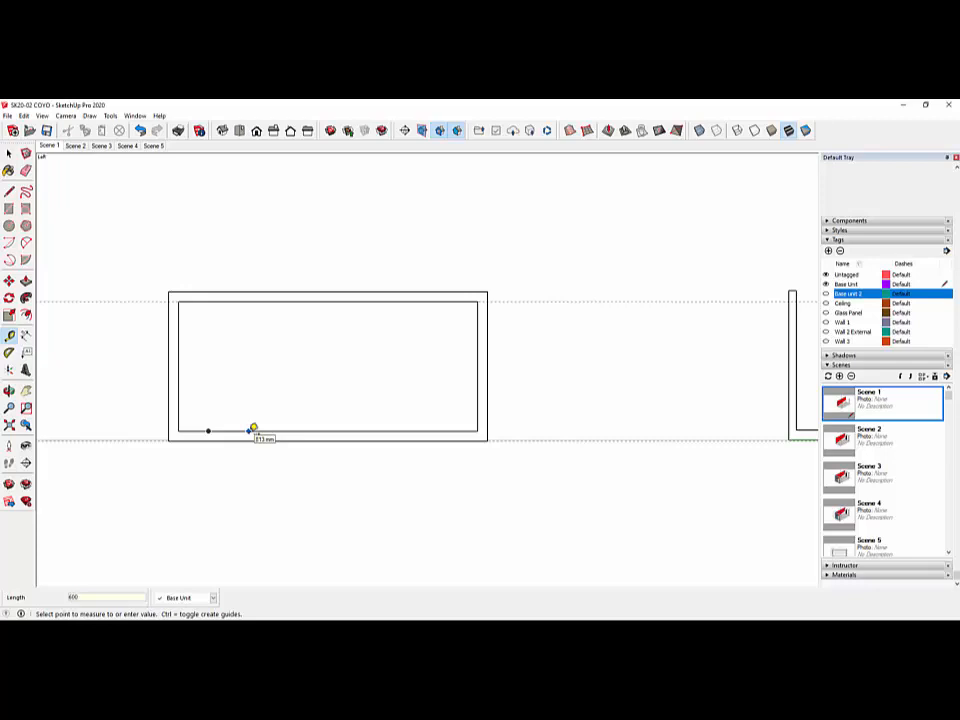
key(Return)
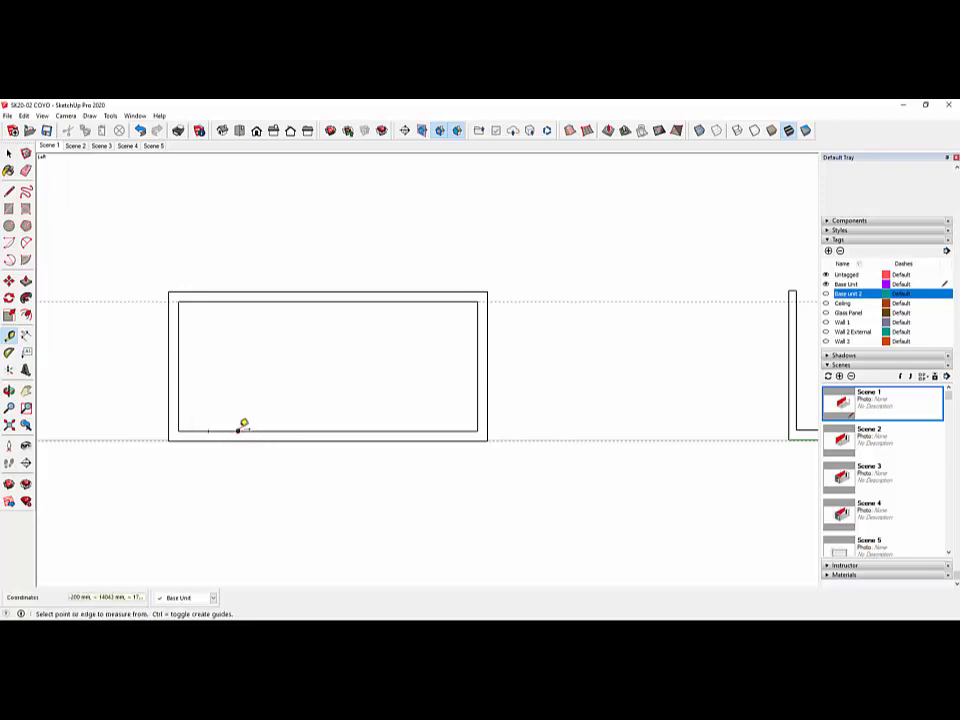
click(238, 431)
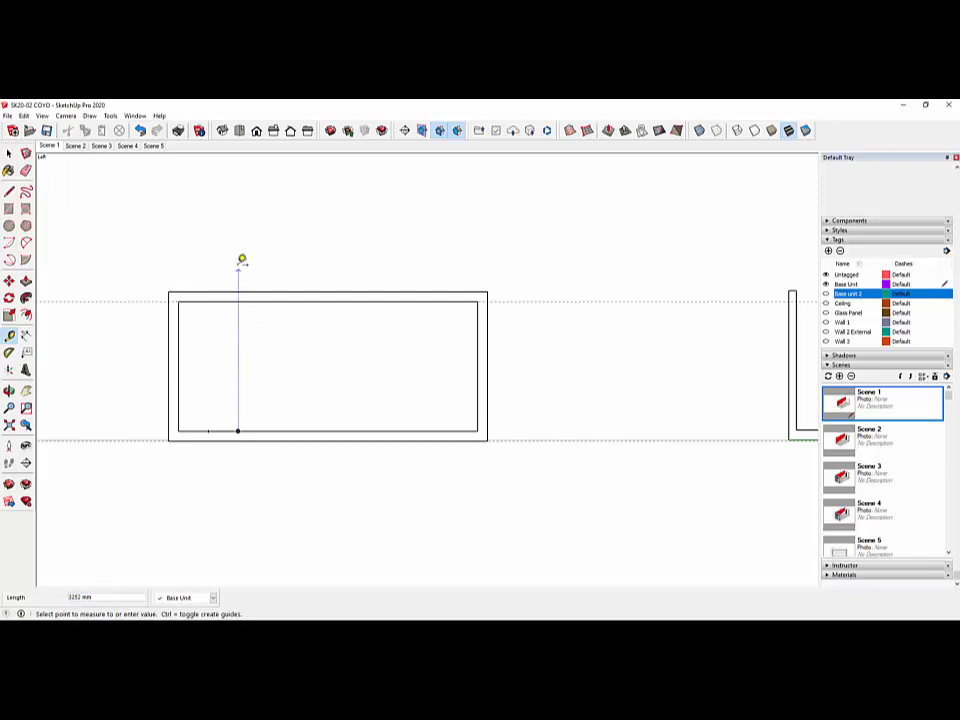
click(242, 262)
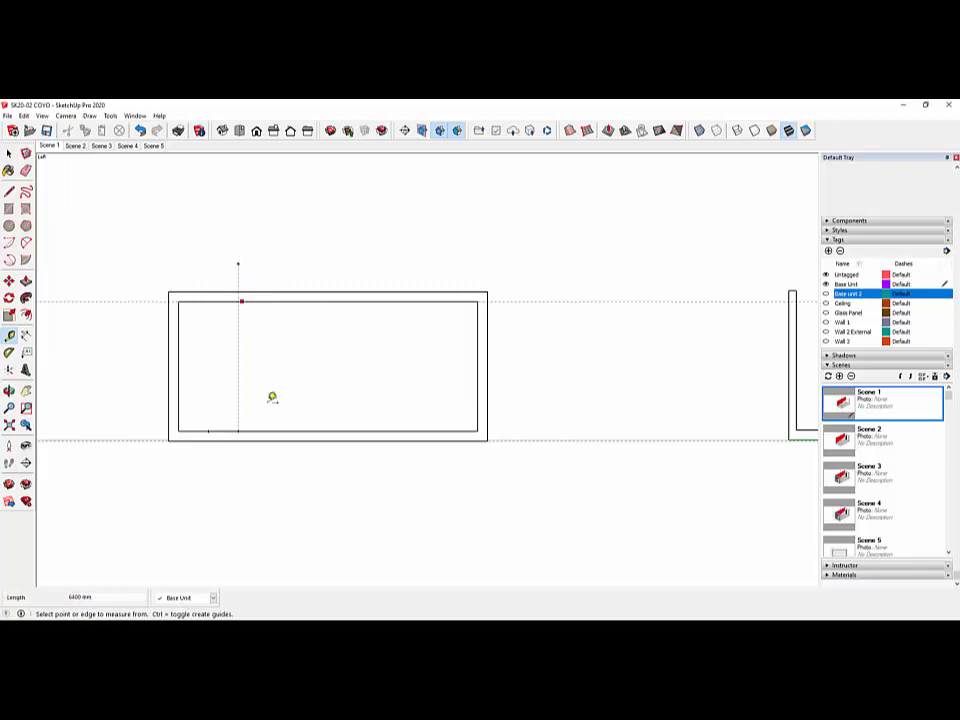
Add a horizontal guide along the opening's lower edge, entering a length of 6000 mm.
click(247, 430)
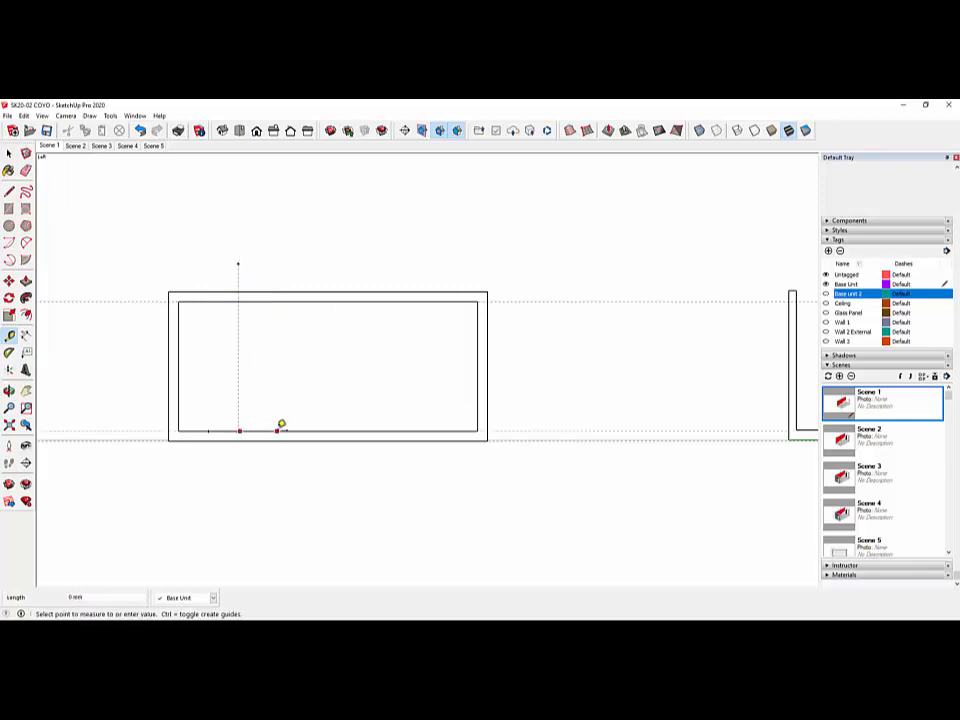
text(6000)
key(Return)
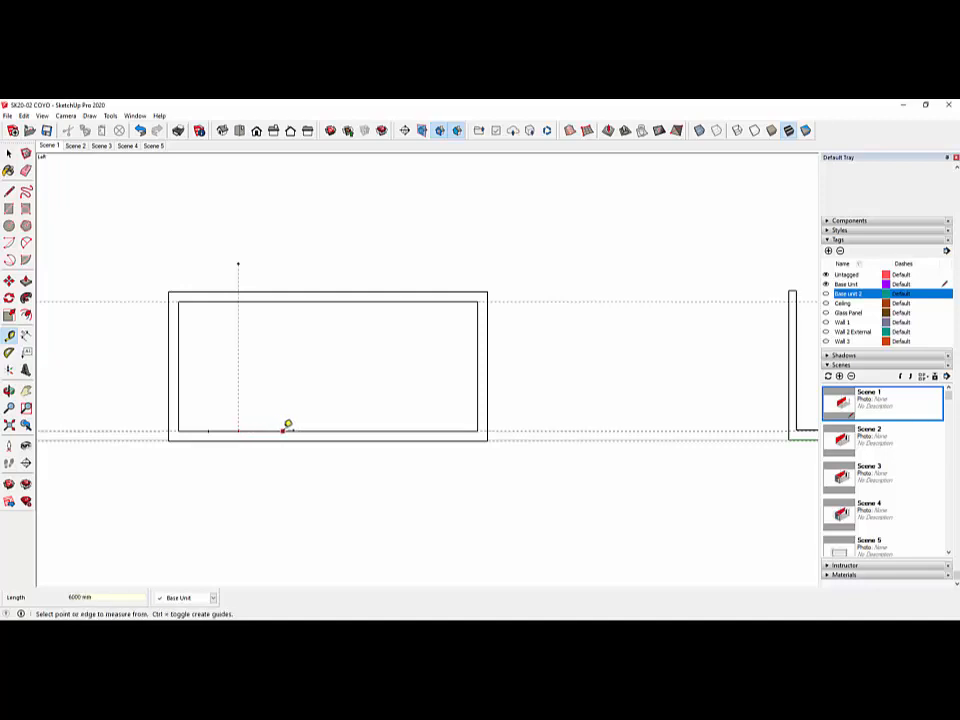
Measure 600 mm across from the top of the vertical guide and place a second vertical guide through that point.
click(238, 263)
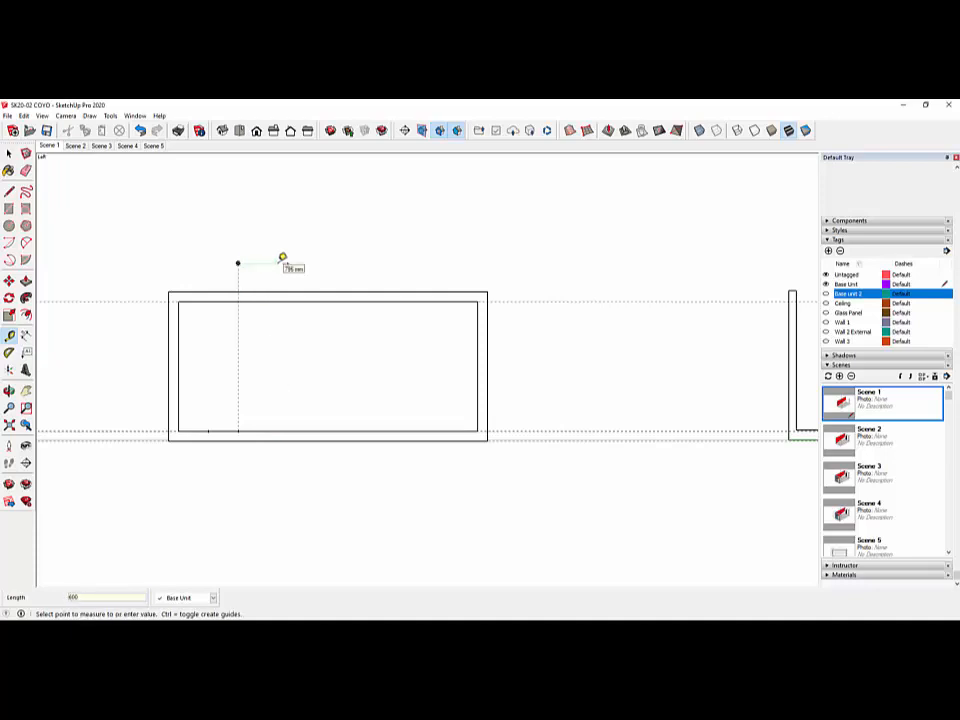
click(272, 261)
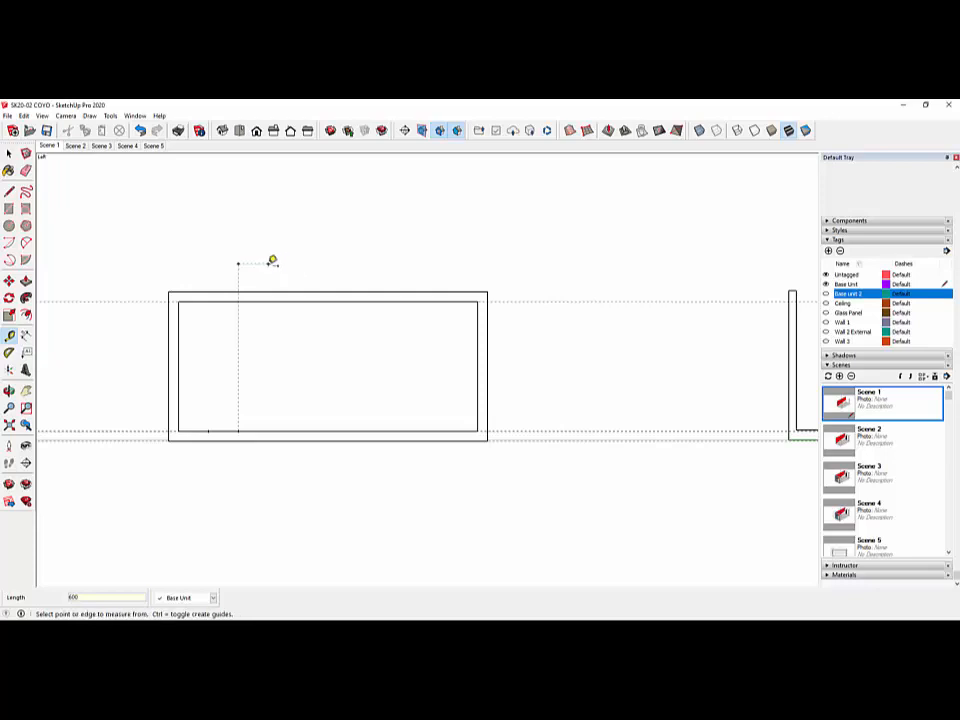
click(268, 263)
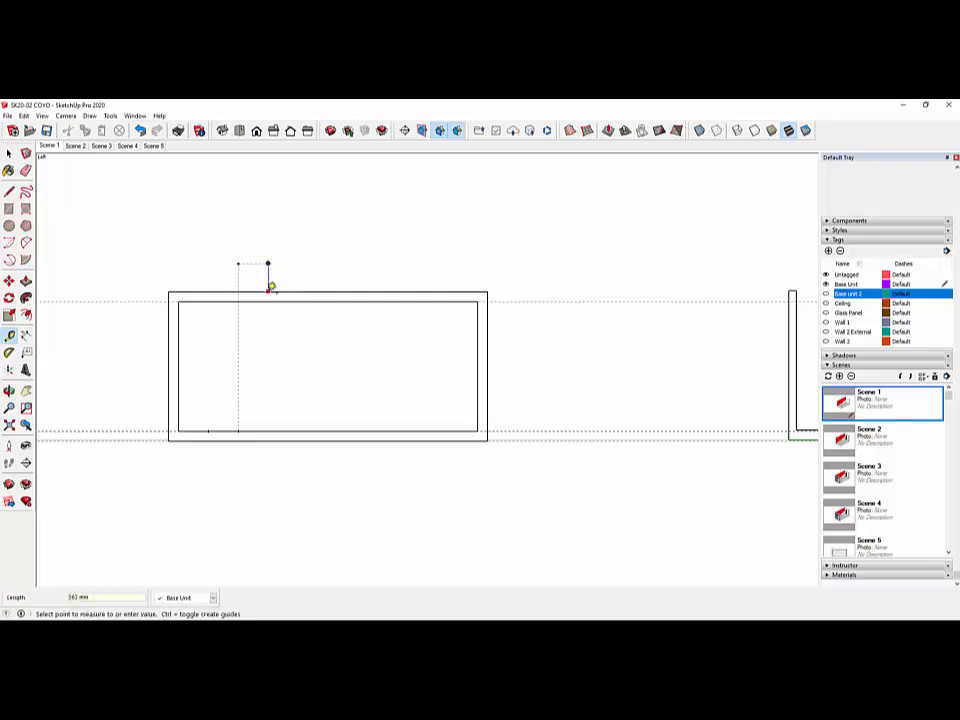
click(274, 428)
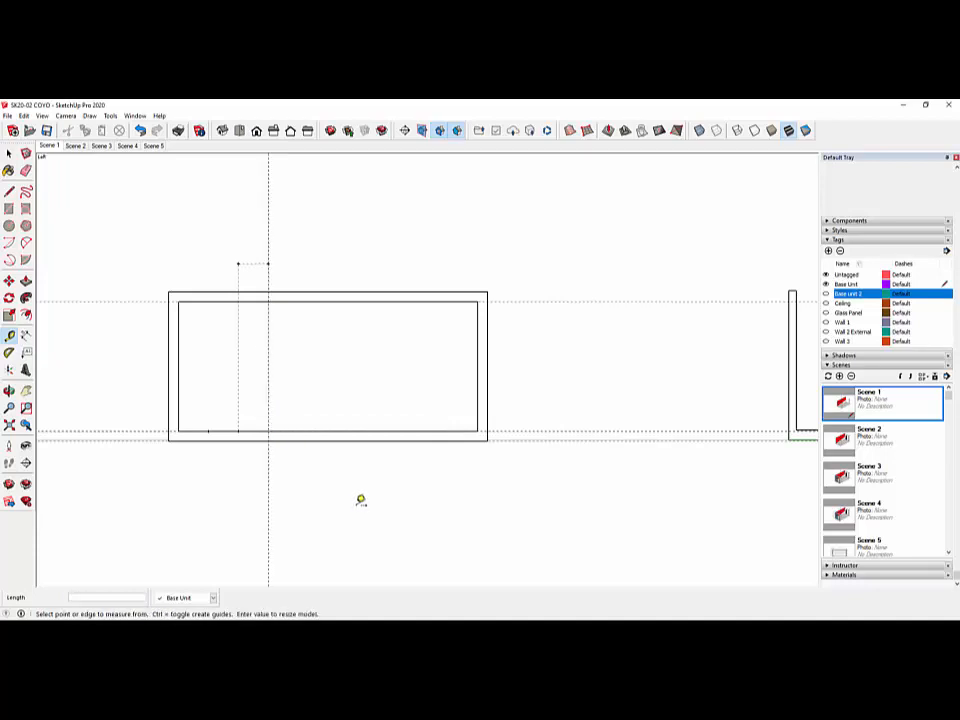
Draw a rectangle about 570 by 2600 mm between the two vertical guides, spanning the opening's full height.
click(9, 209)
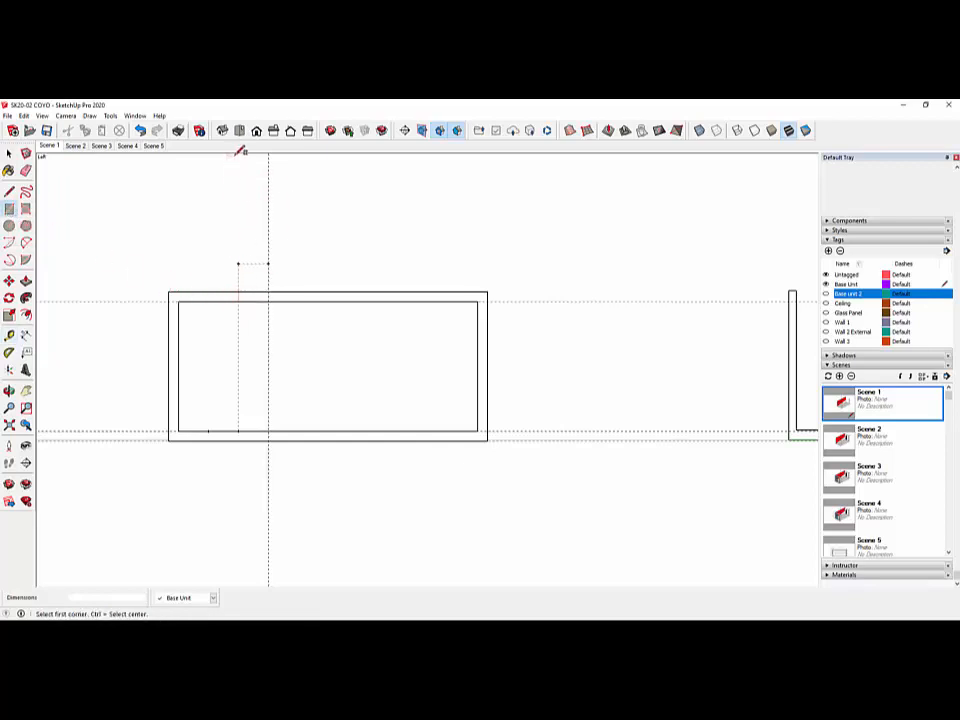
click(239, 300)
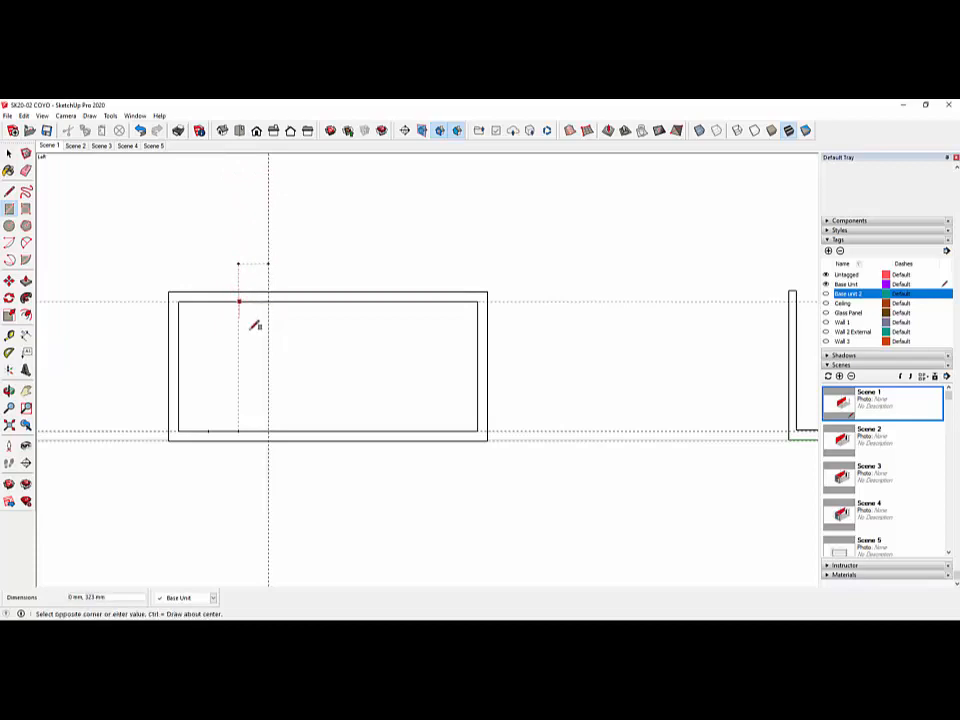
click(268, 430)
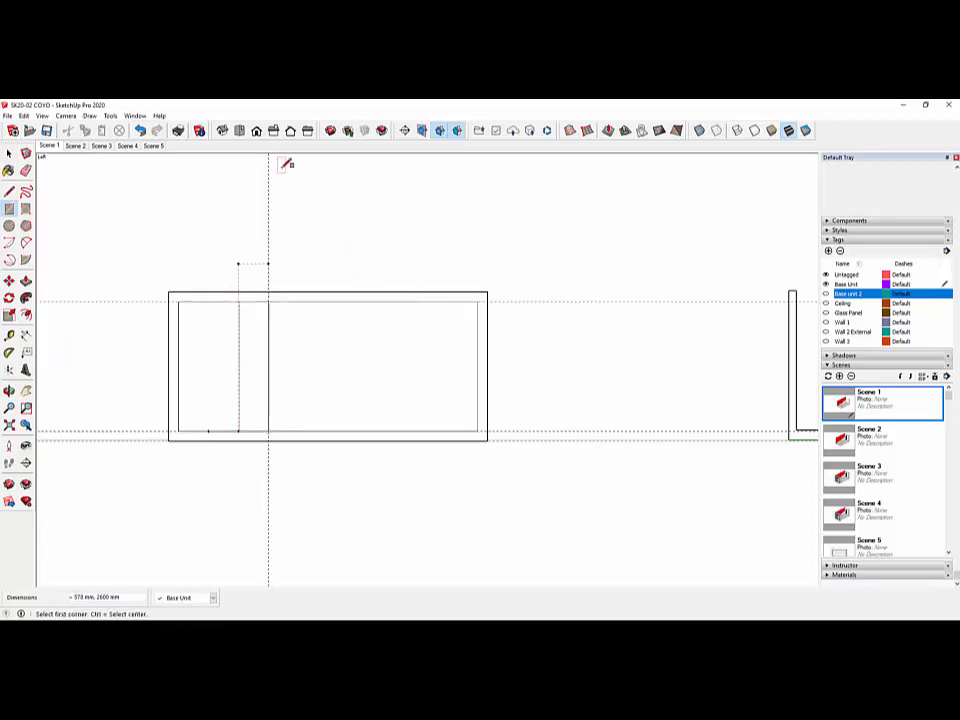
In the Iso view, try to Push/Pull the strip between the two vertical guides about 53 mm into the wall.
click(222, 131)
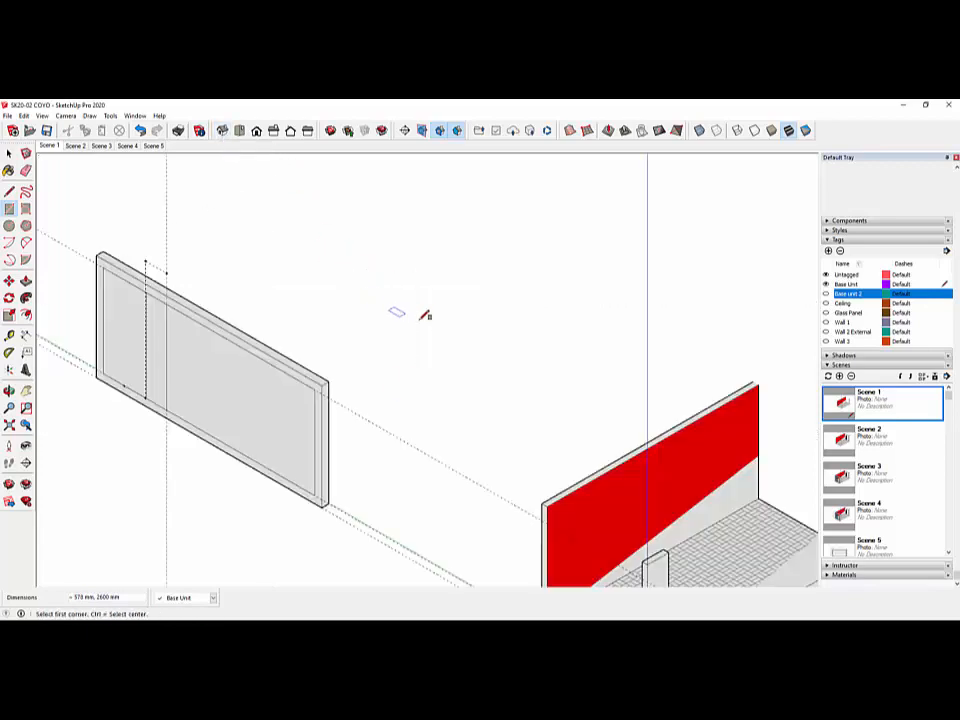
scroll(125, 375, up, 3)
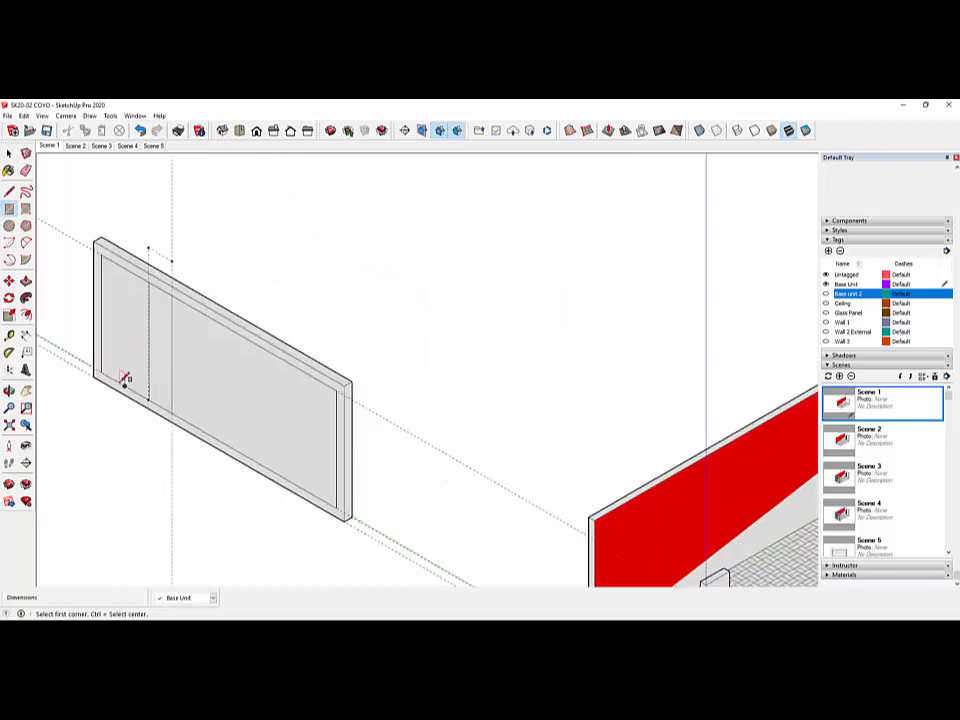
scroll(424, 323, down, 2)
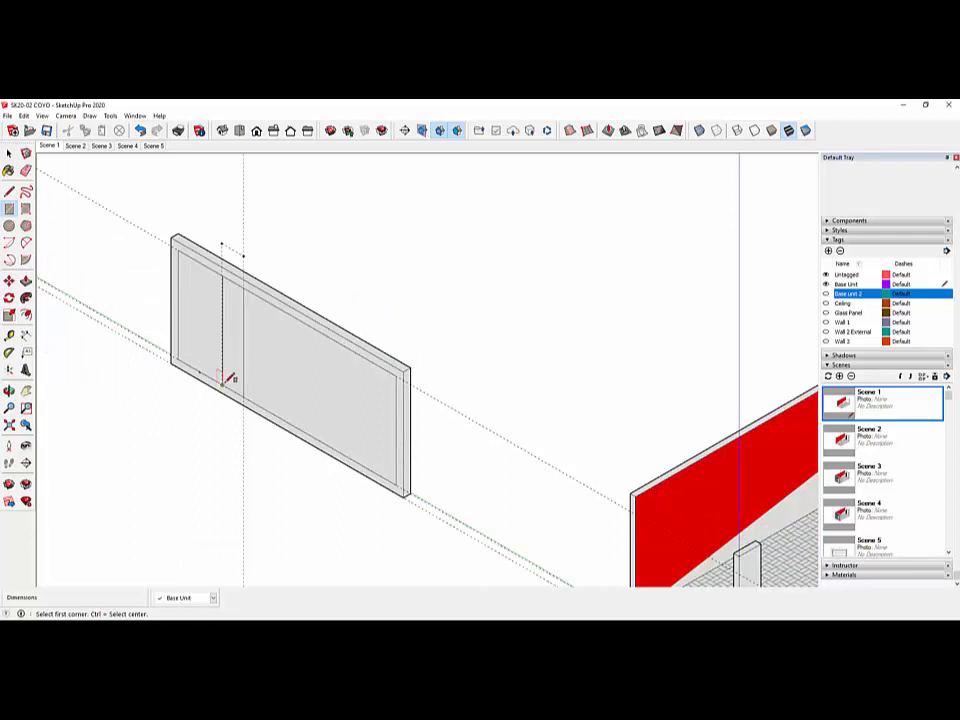
scroll(229, 388, up, 2)
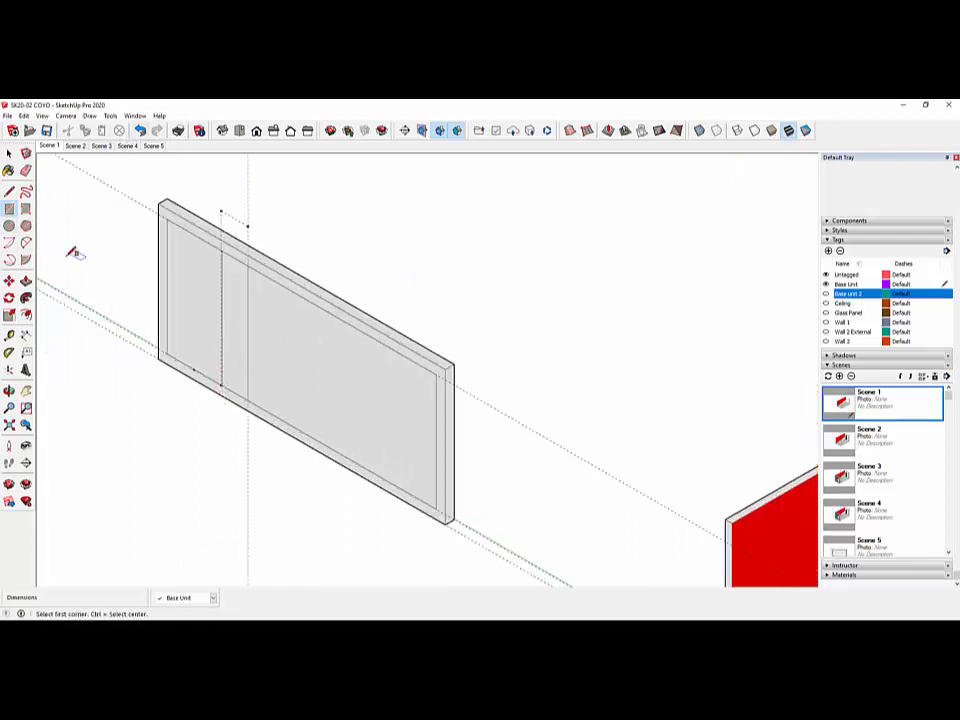
click(26, 282)
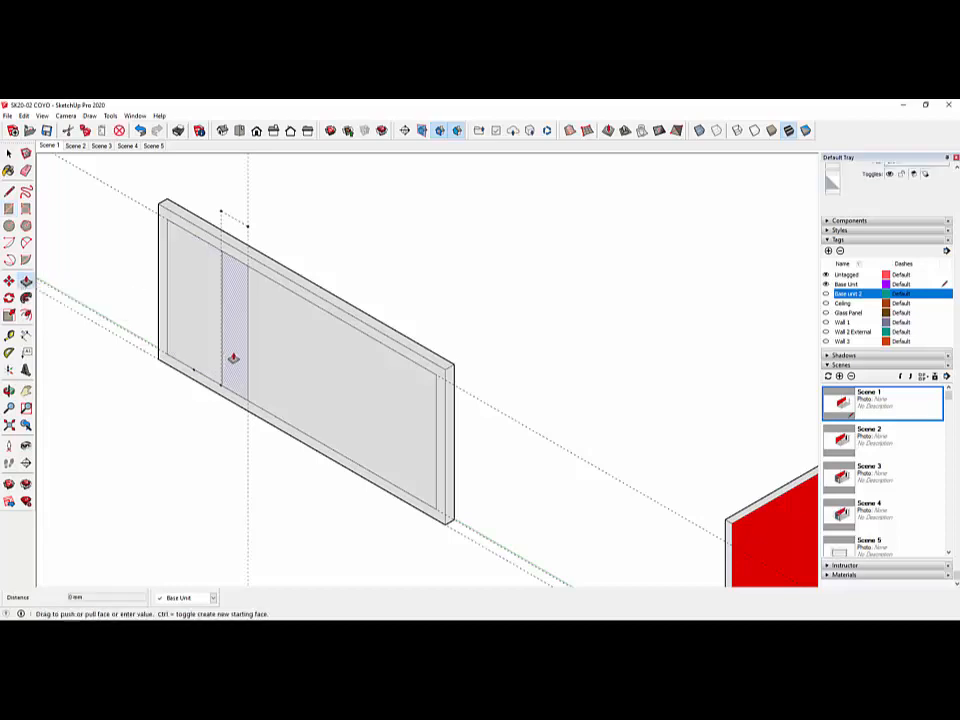
click(232, 357)
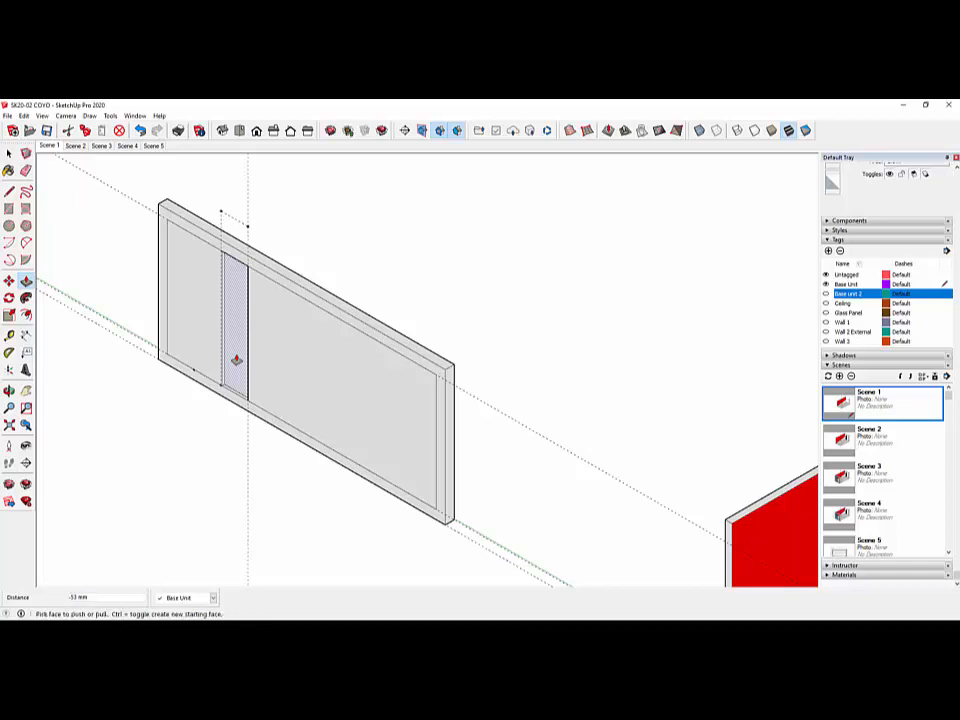
click(236, 359)
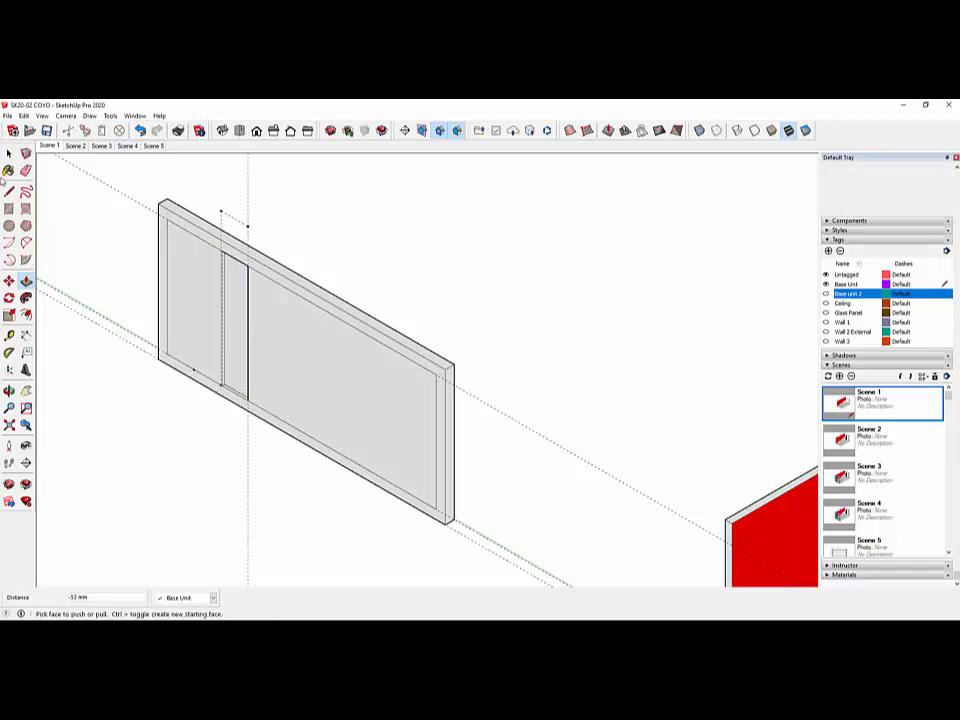
Draw a rectangle about 611 by 2600 mm from the foot of the first vertical guide towards the opening's near end, spanning its full height.
click(9, 209)
click(221, 382)
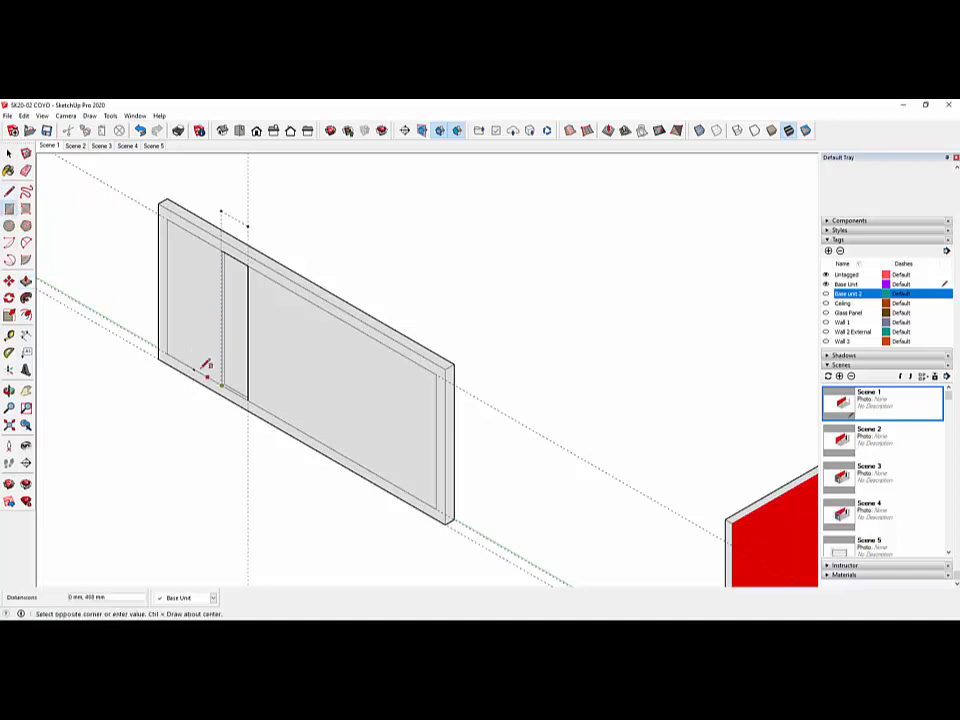
click(203, 236)
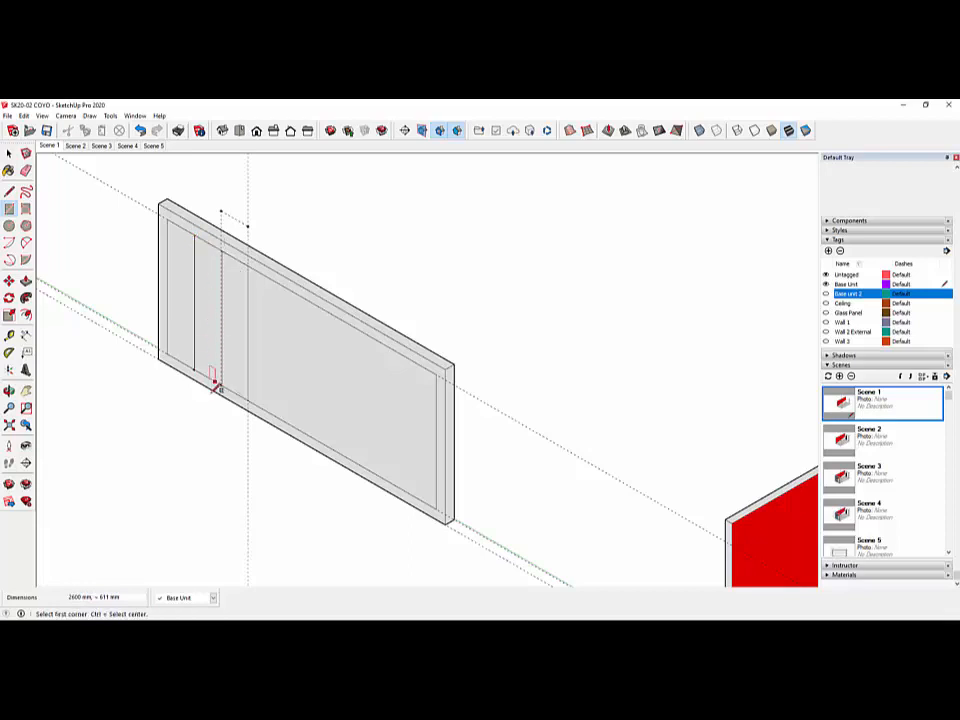
Push/Pull the three narrow strips at the near end of the opening 50 mm into the wall.
click(26, 280)
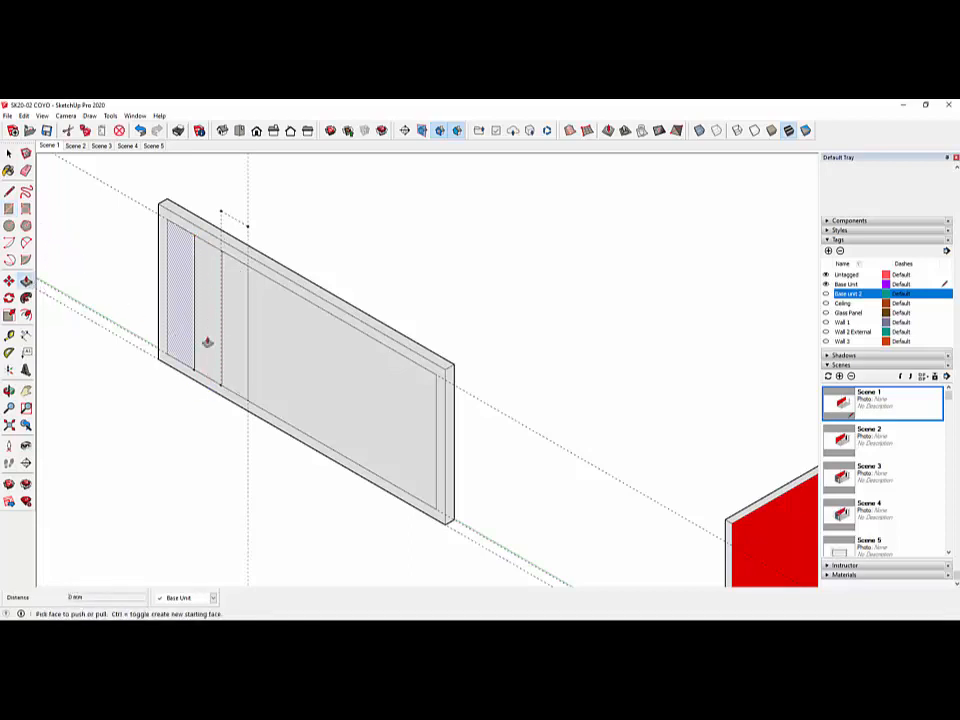
click(207, 344)
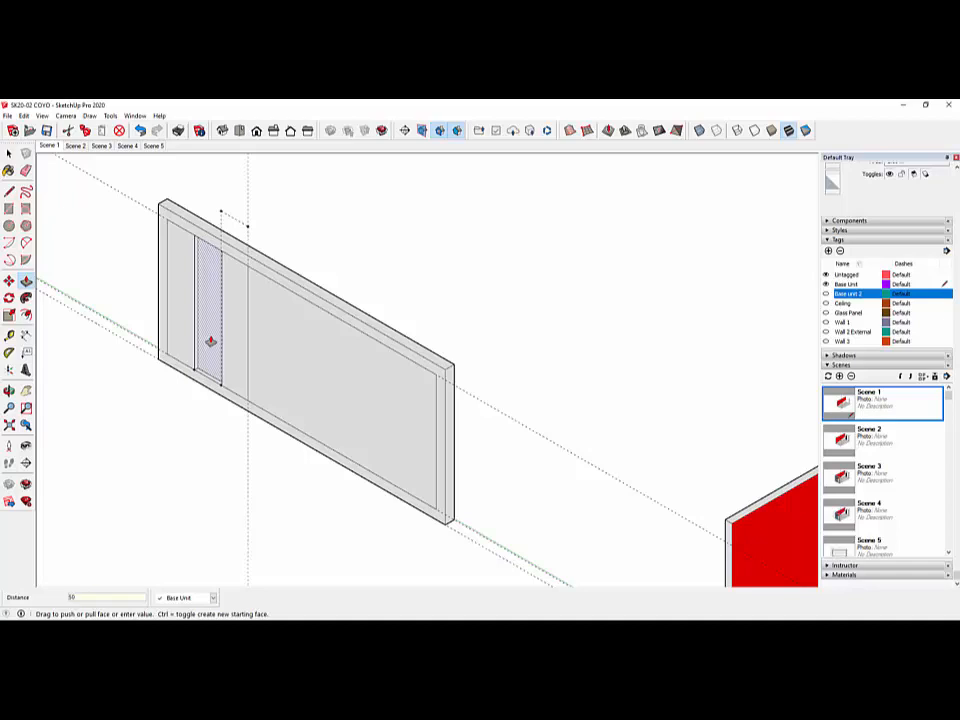
text(50)
key(Return)
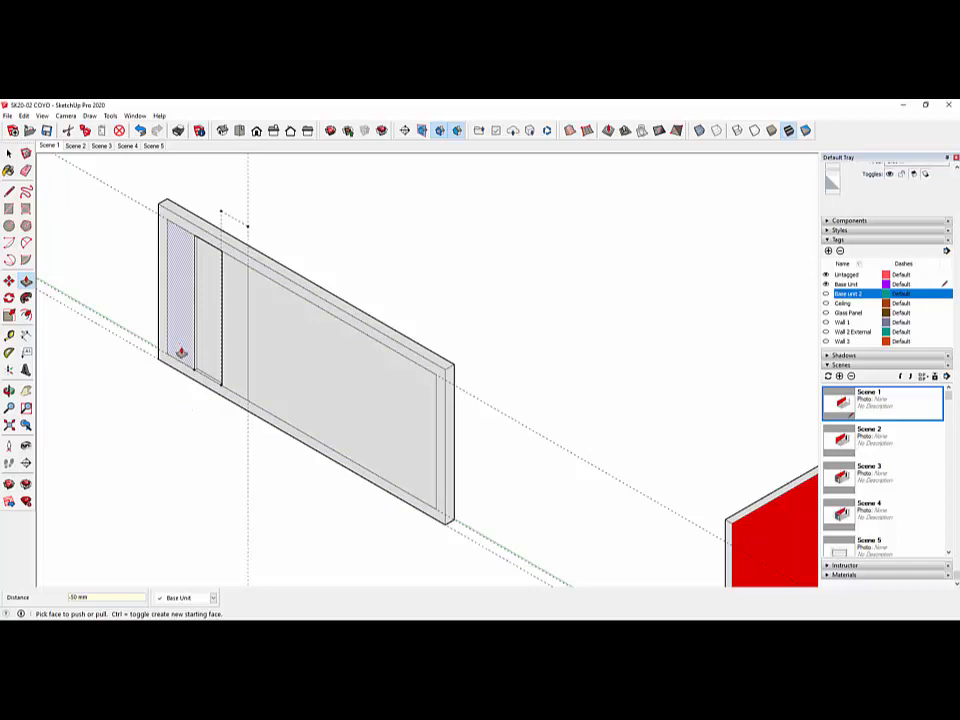
click(181, 352)
click(184, 350)
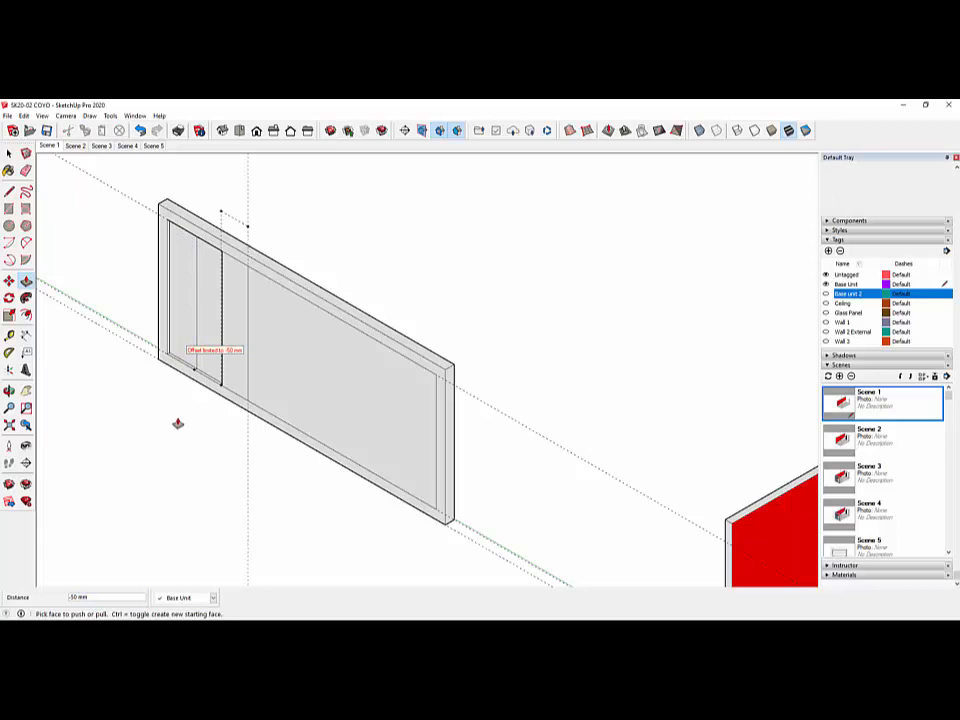
click(233, 381)
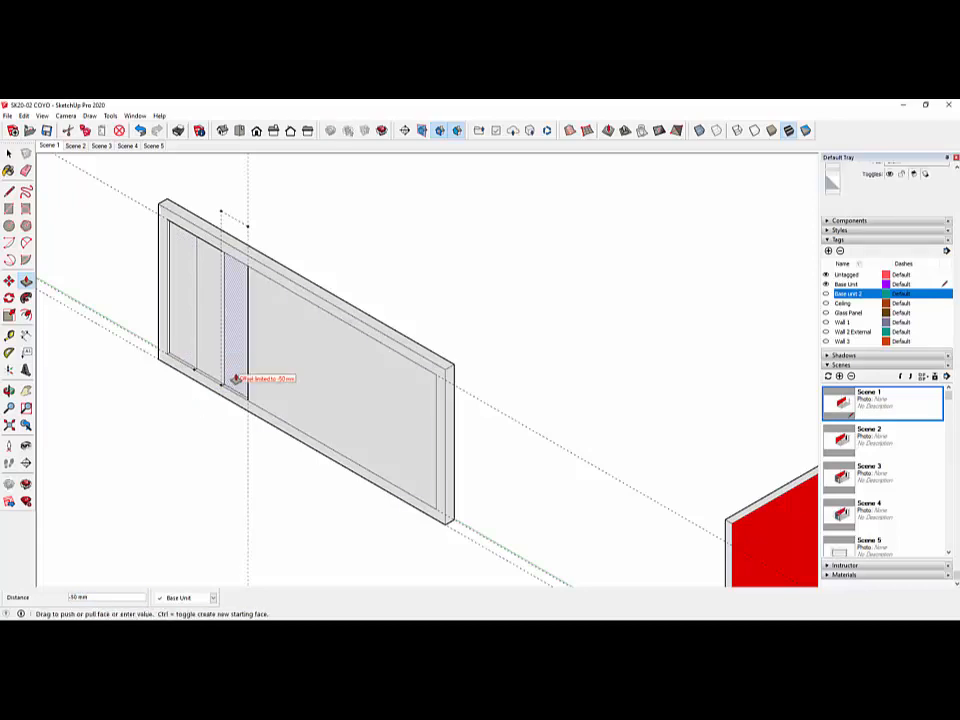
click(189, 454)
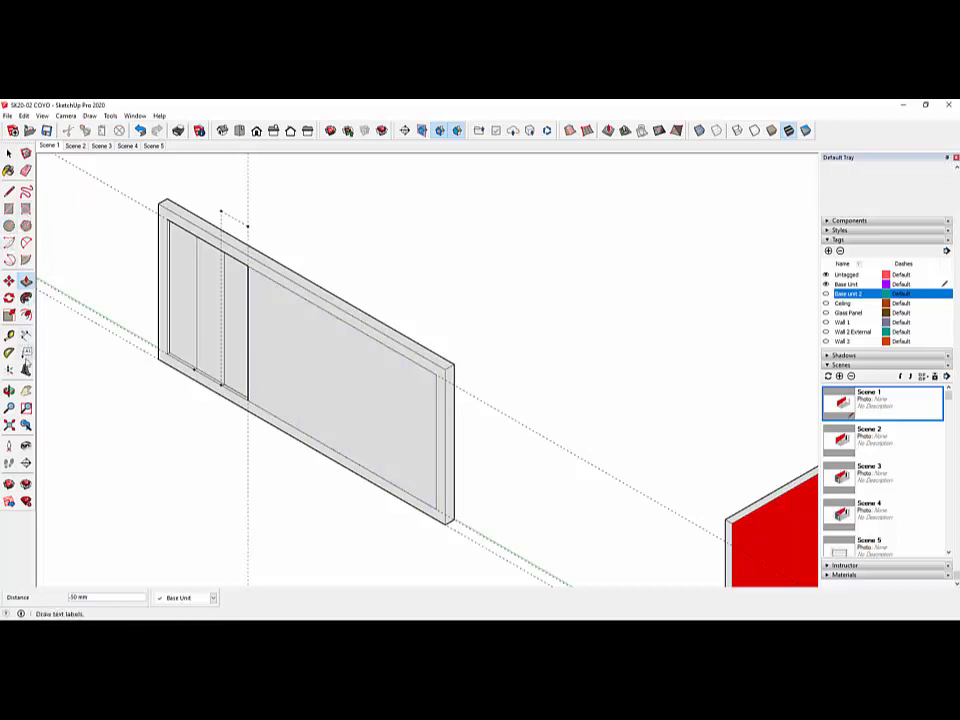
Offset the outline of each of the three recessed strips 50 mm inward to form frame borders.
click(26, 315)
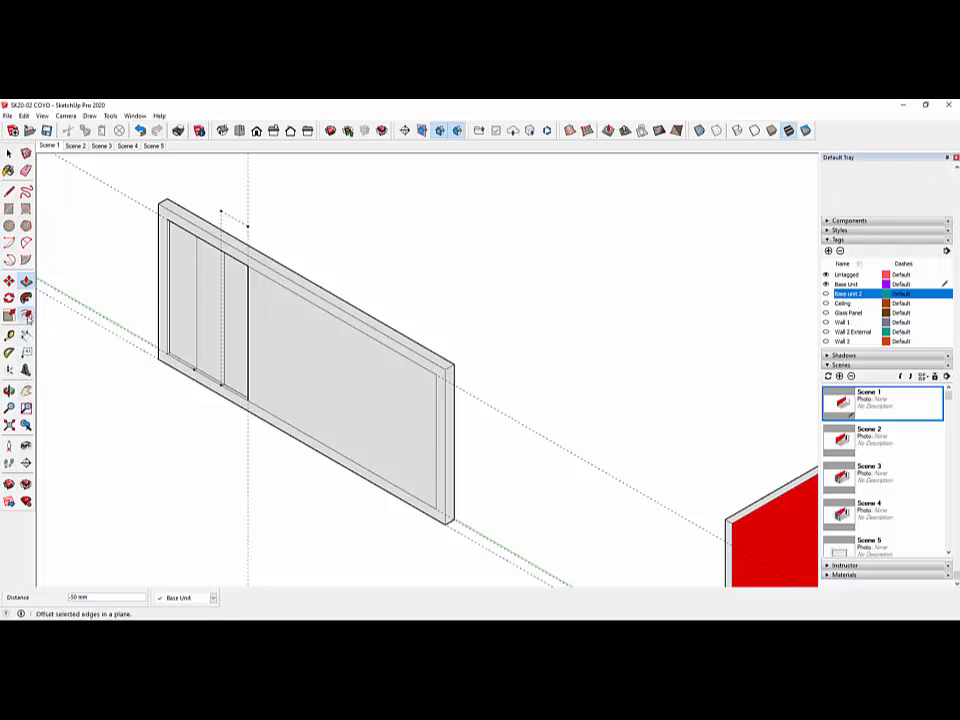
click(177, 338)
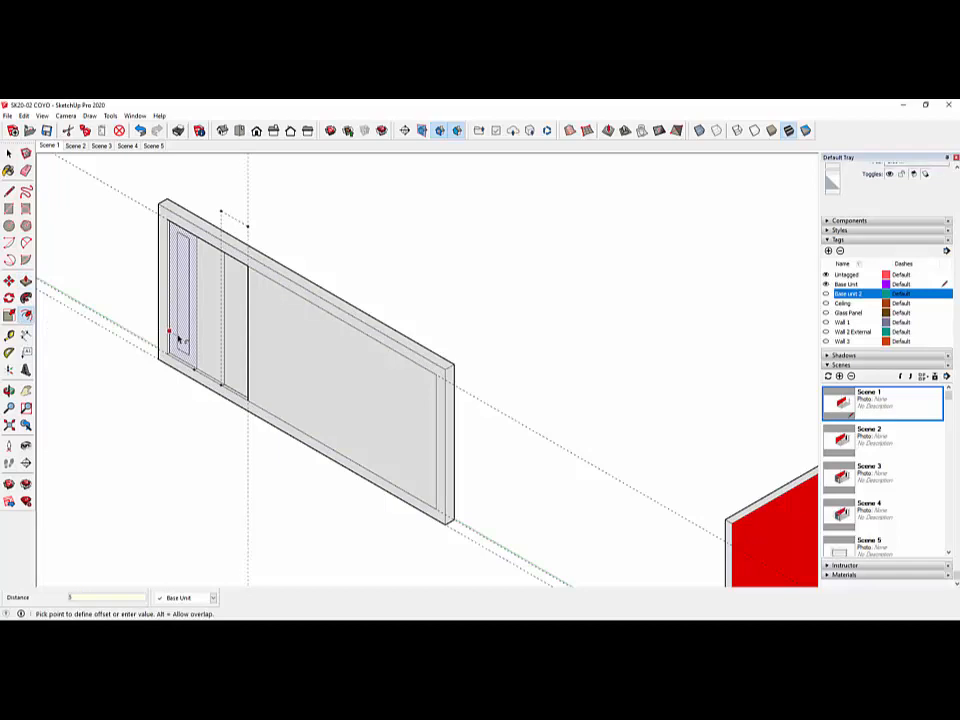
key(Return)
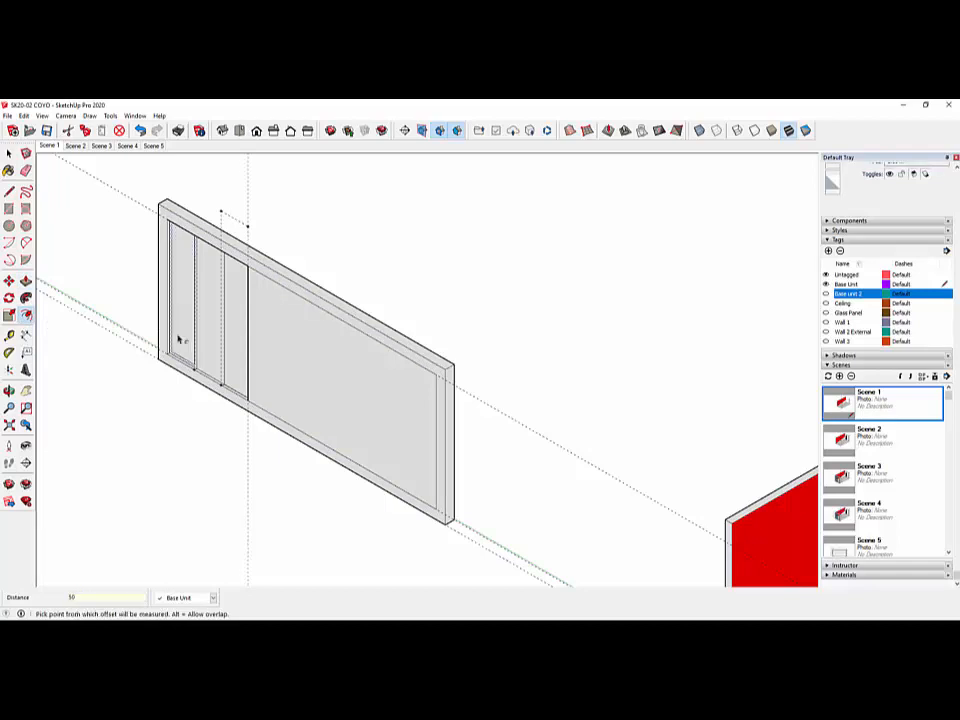
scroll(188, 368, up, 1)
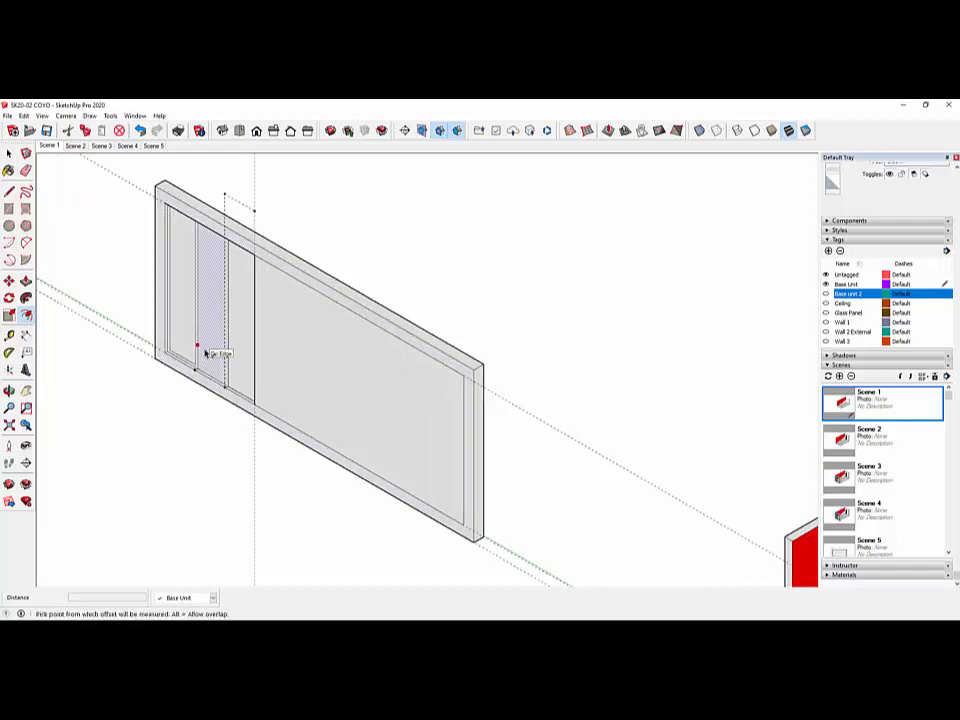
click(205, 354)
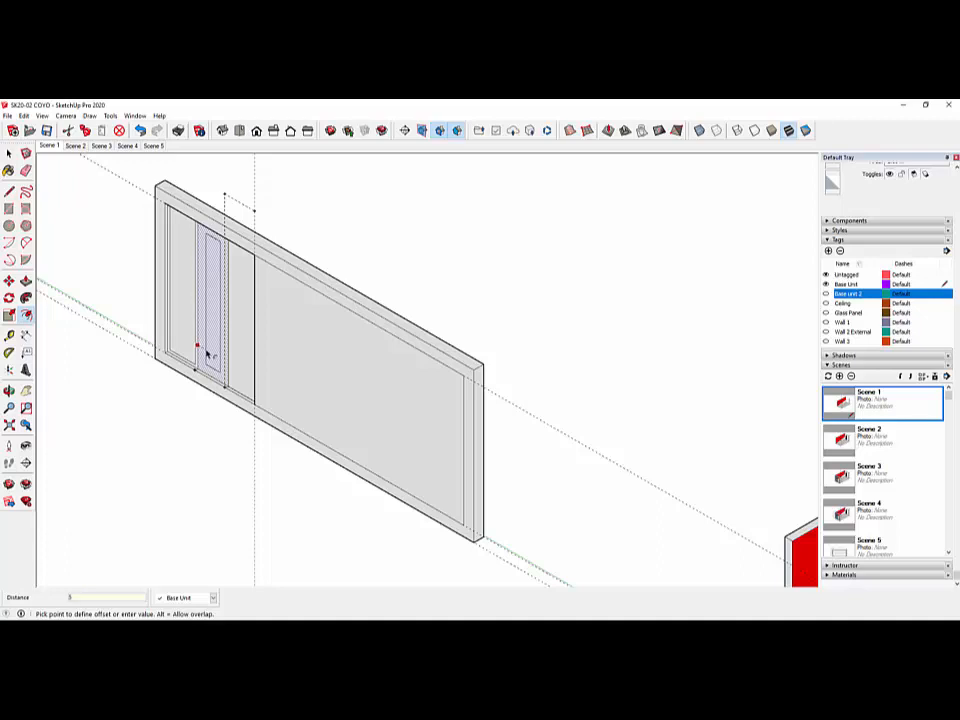
click(208, 354)
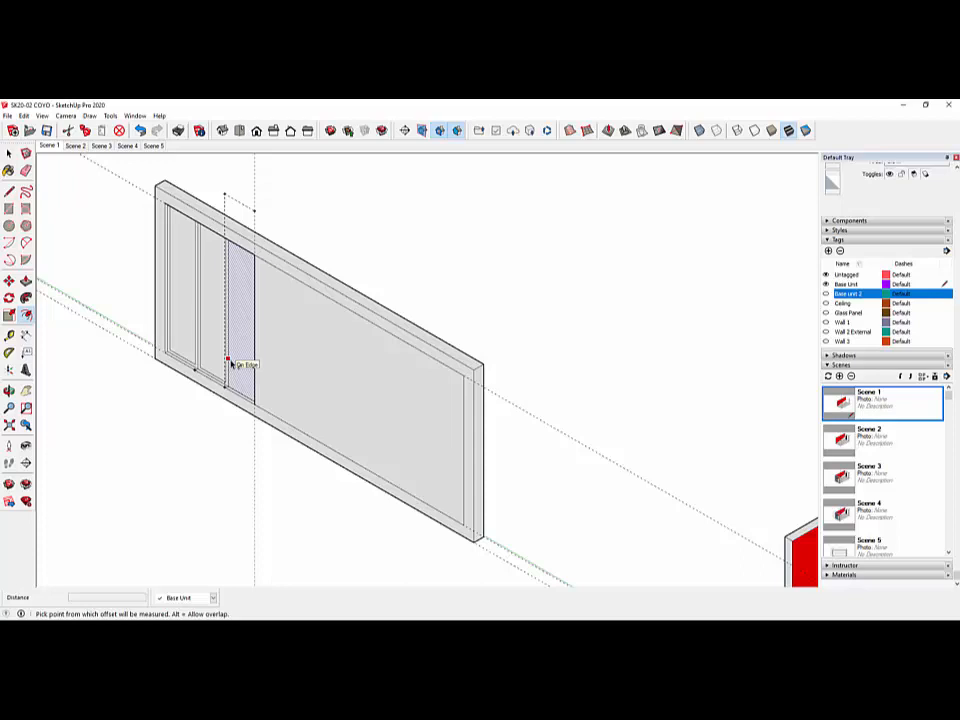
click(231, 363)
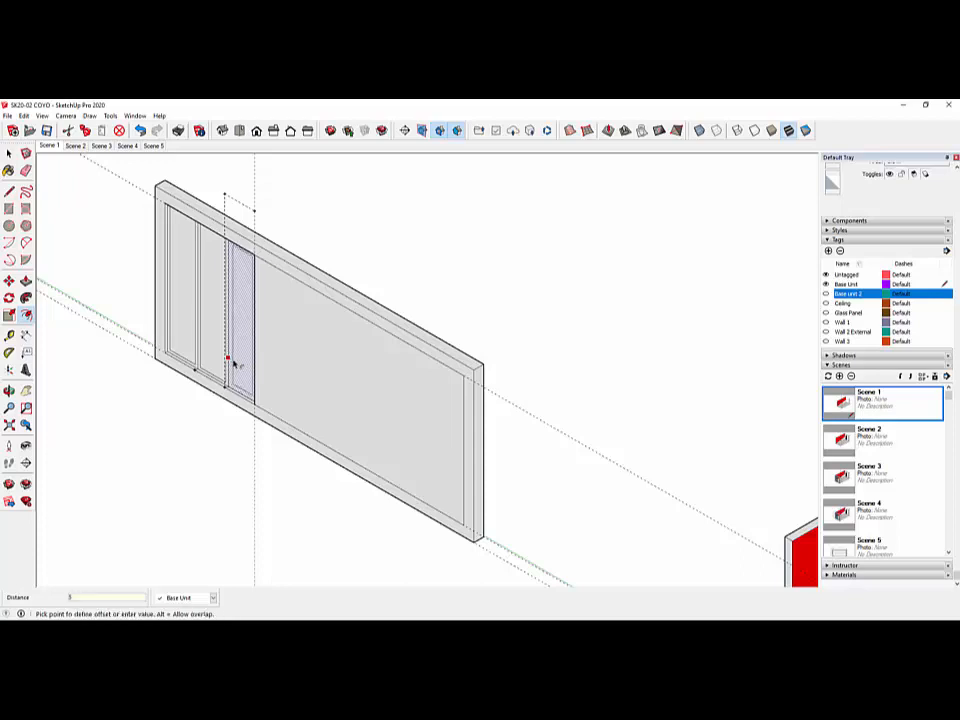
key(Return)
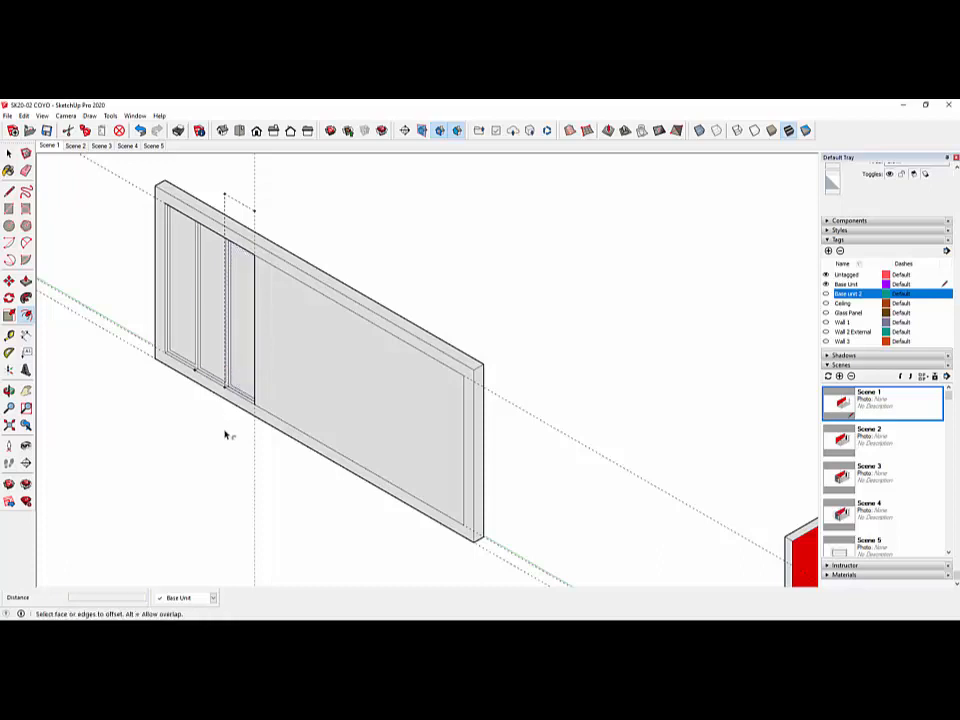
Push/Pull the frame border of each of the three panels outward by 20 mm.
scroll(384, 309, up, 1)
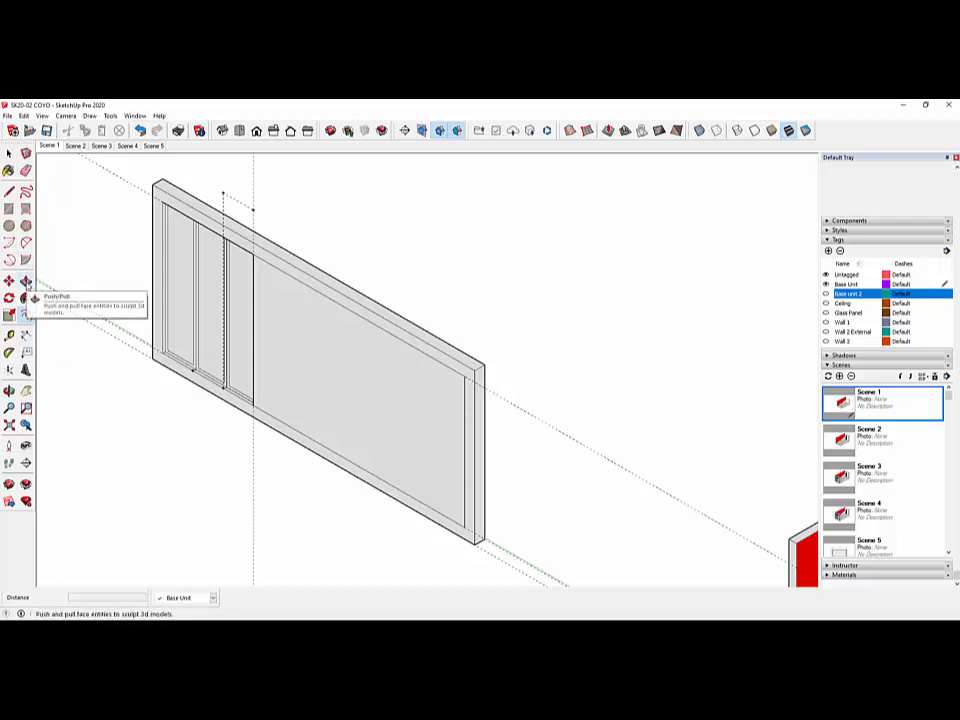
click(26, 281)
scroll(170, 368, up, 3)
scroll(158, 366, down, 3)
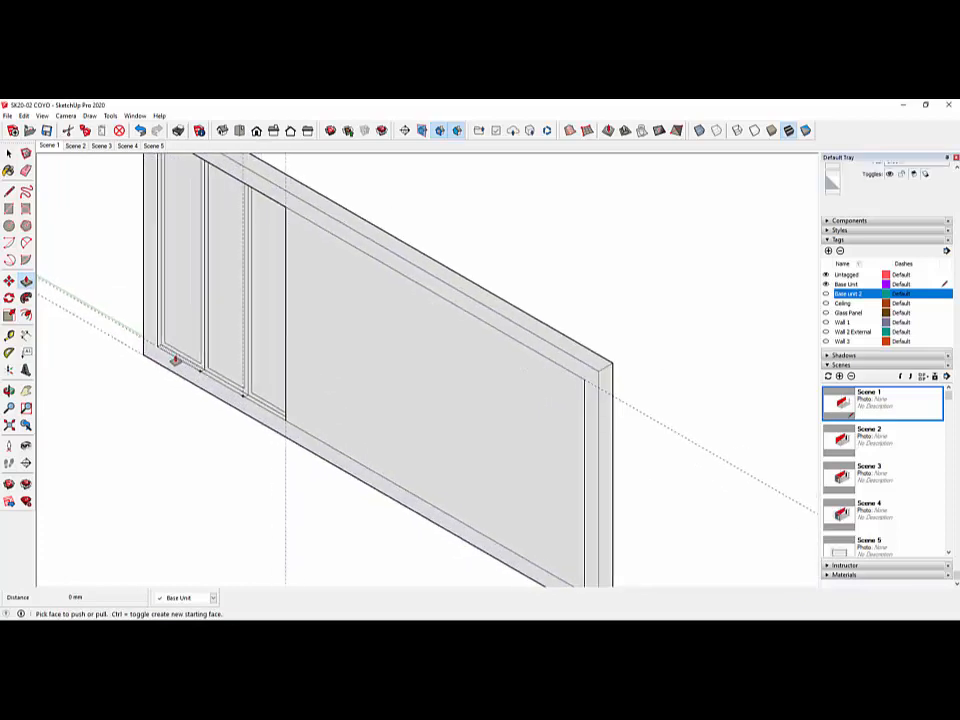
scroll(175, 362, up, 3)
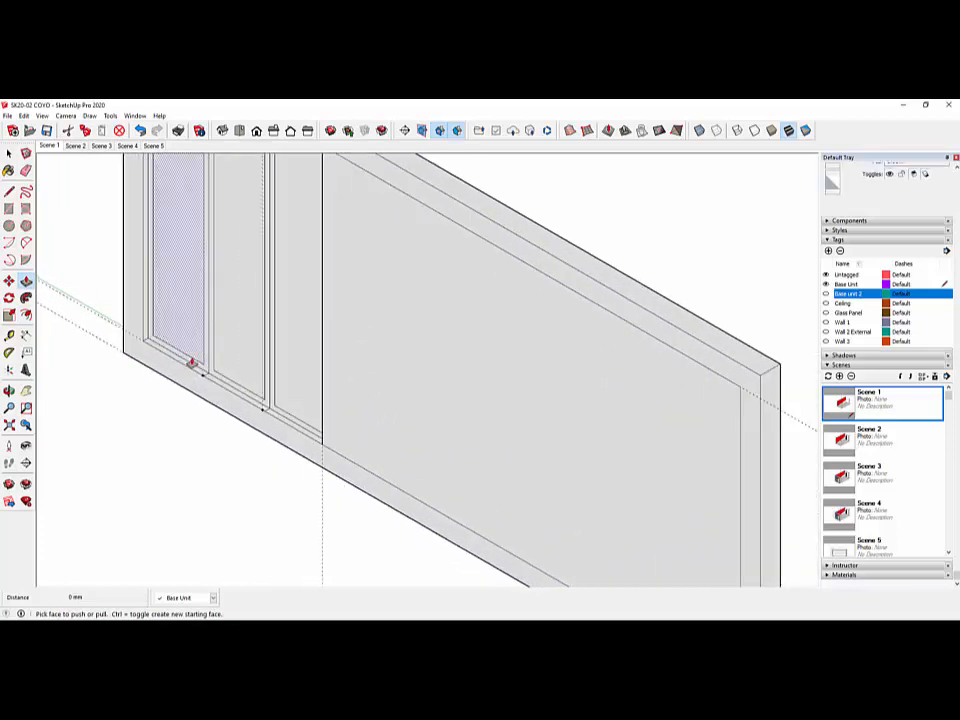
click(192, 362)
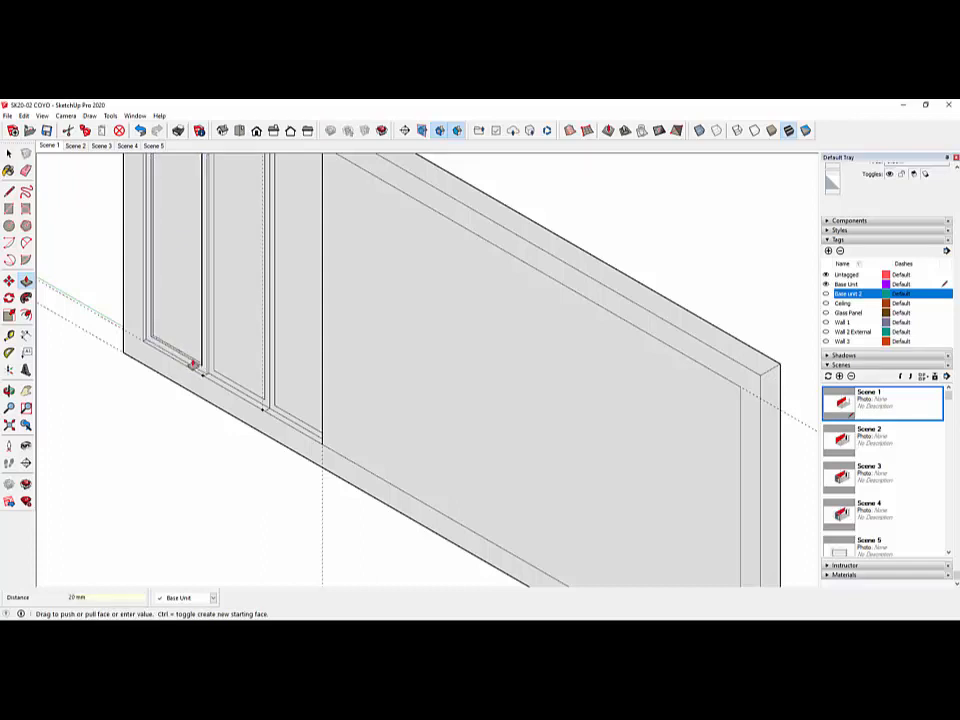
key(Return)
click(225, 384)
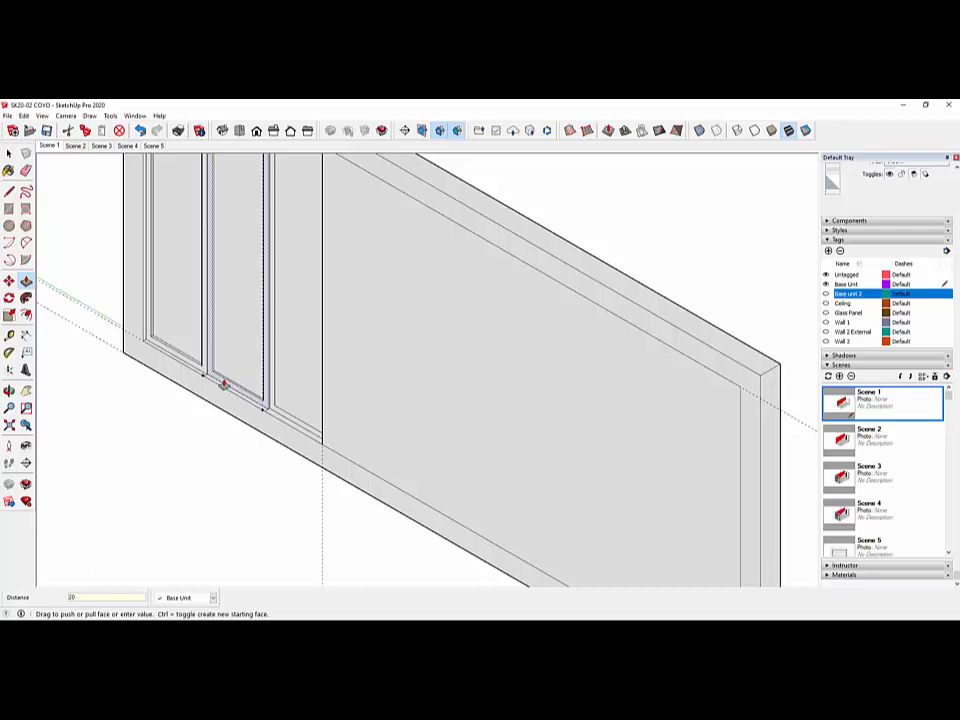
click(223, 382)
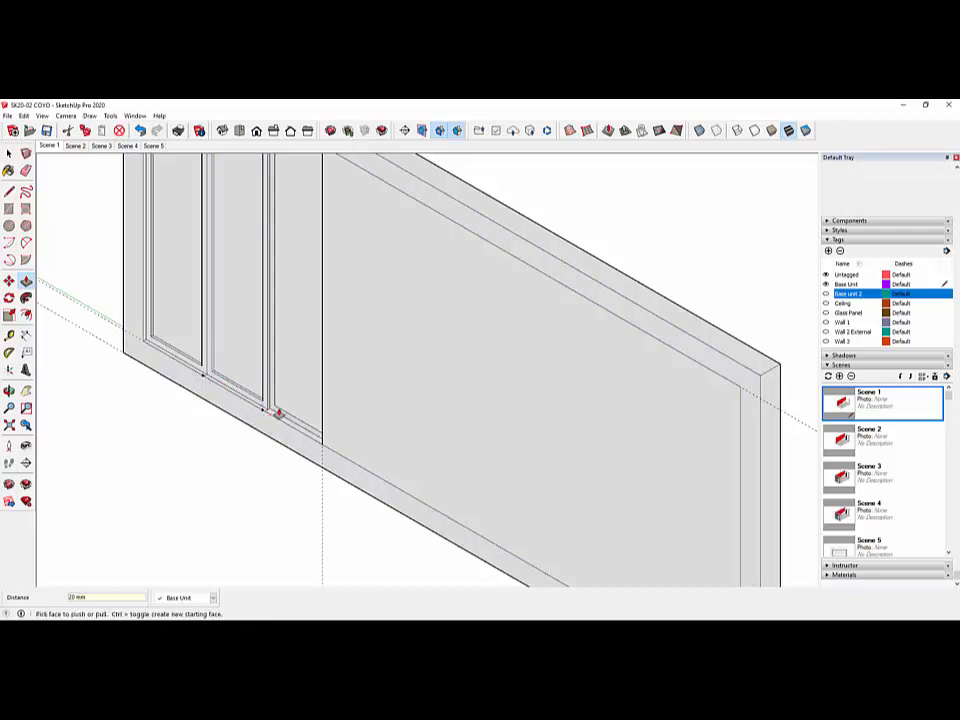
click(279, 413)
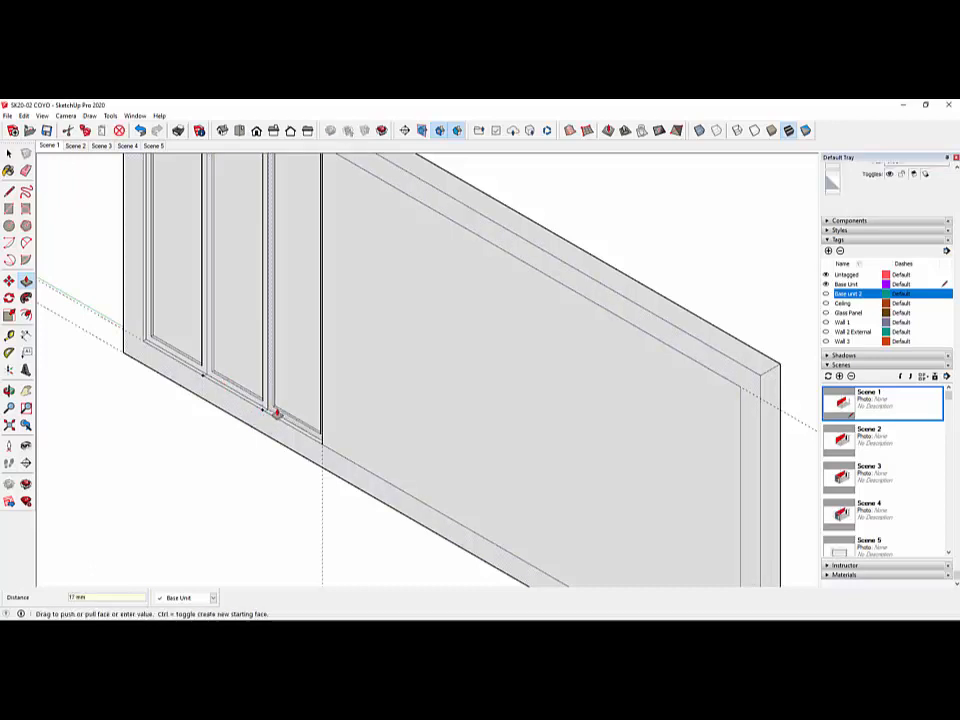
text(20)
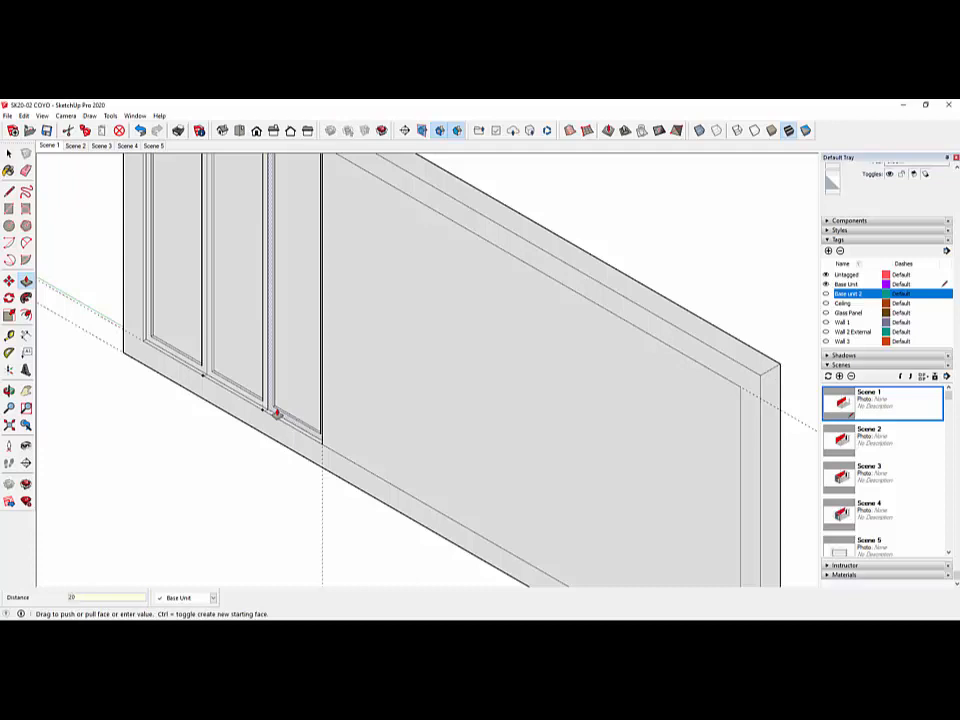
key(Return)
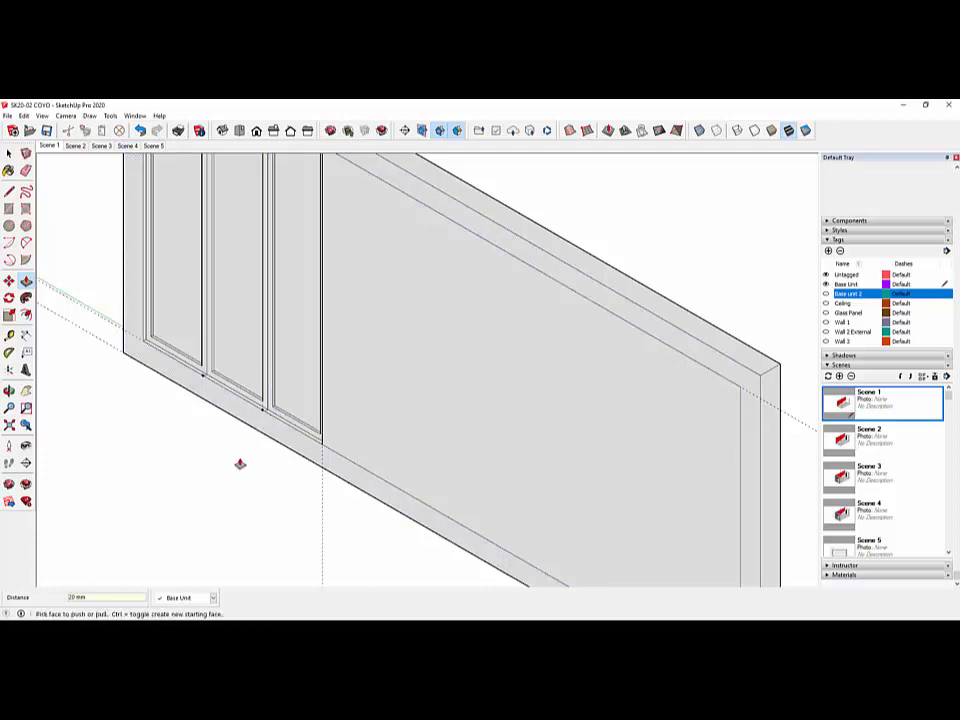
Paint the panes inside the three frames with the Translucent Glass Tinted material from Glass and Mirrors.
scroll(243, 480, down, 2)
scroll(243, 480, up, 1)
scroll(245, 480, down, 1)
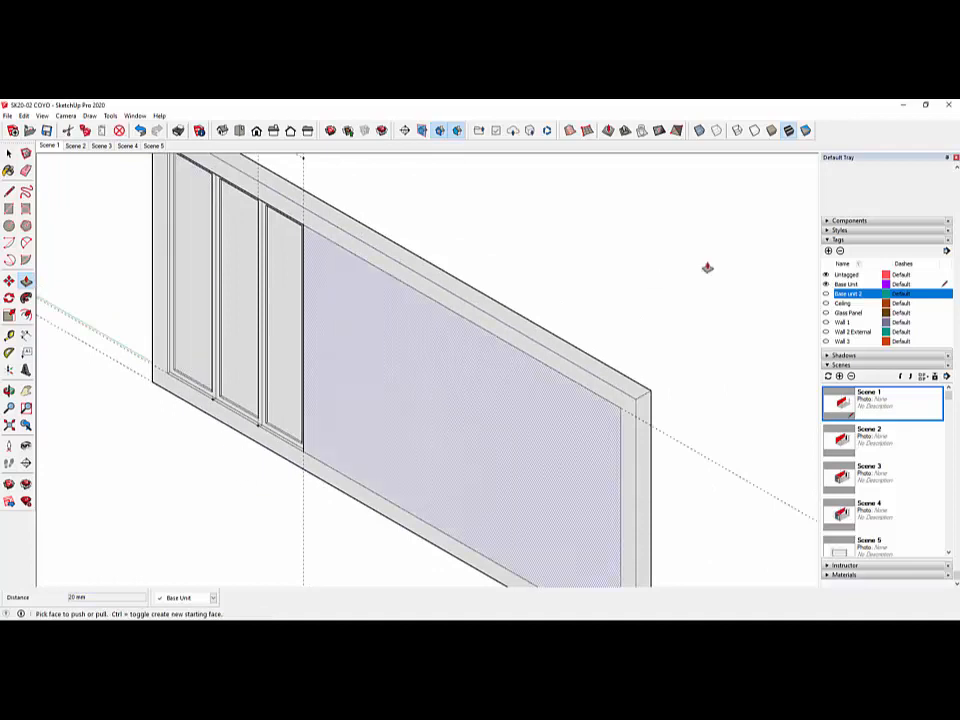
click(9, 171)
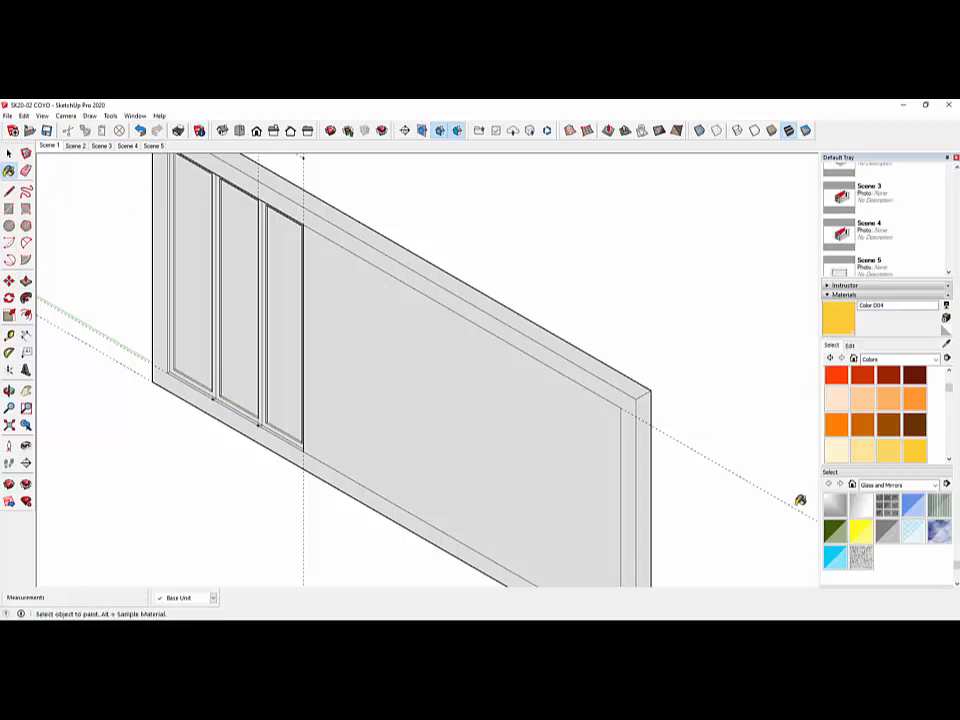
click(836, 558)
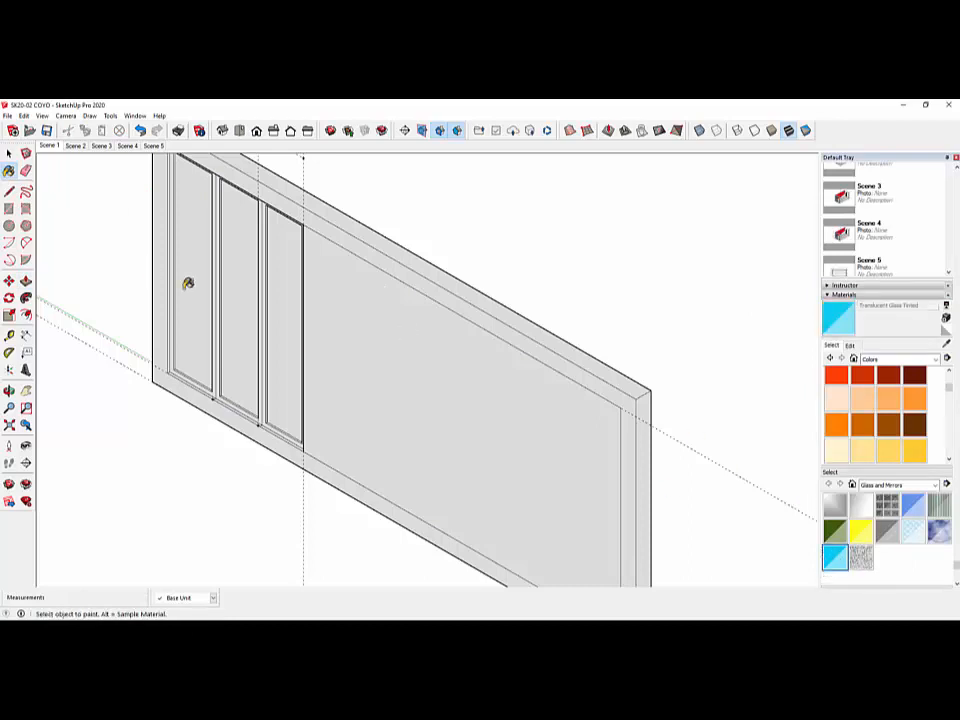
click(195, 284)
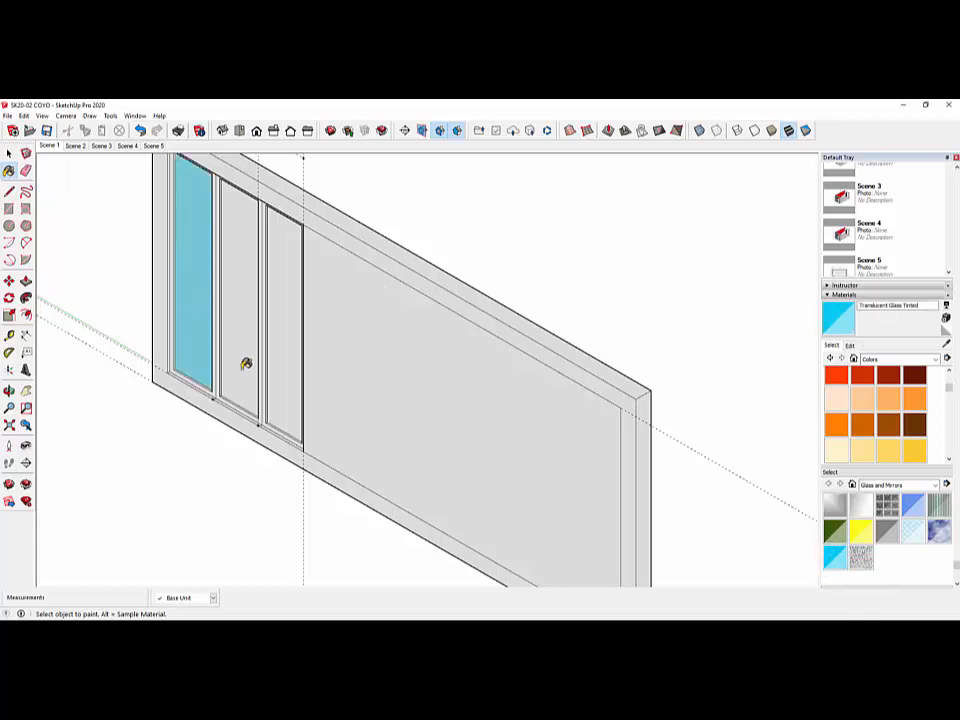
click(240, 351)
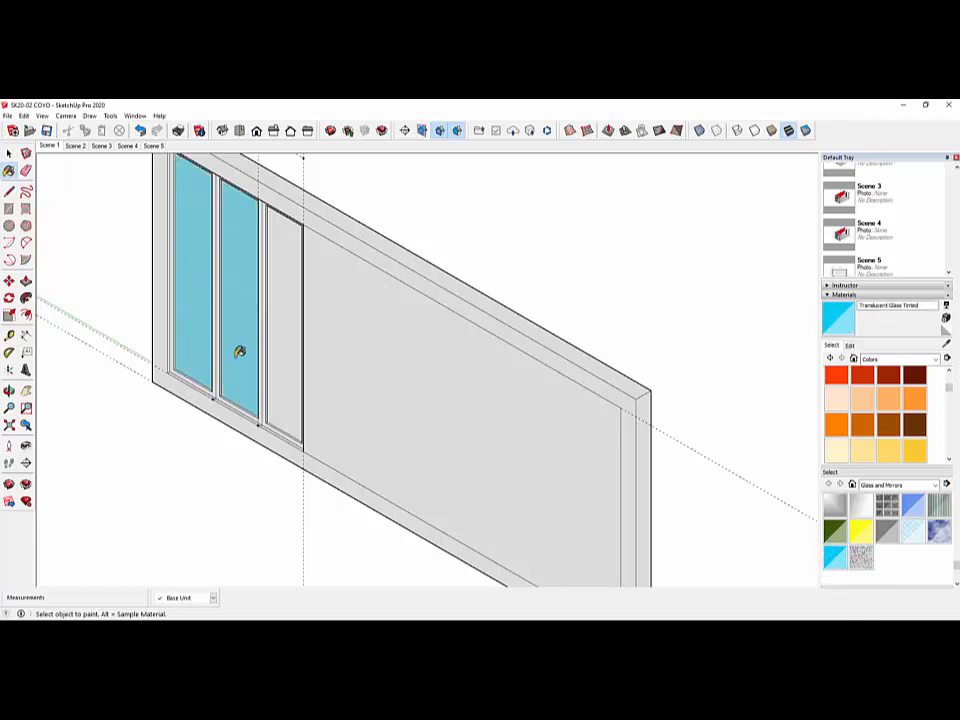
click(286, 388)
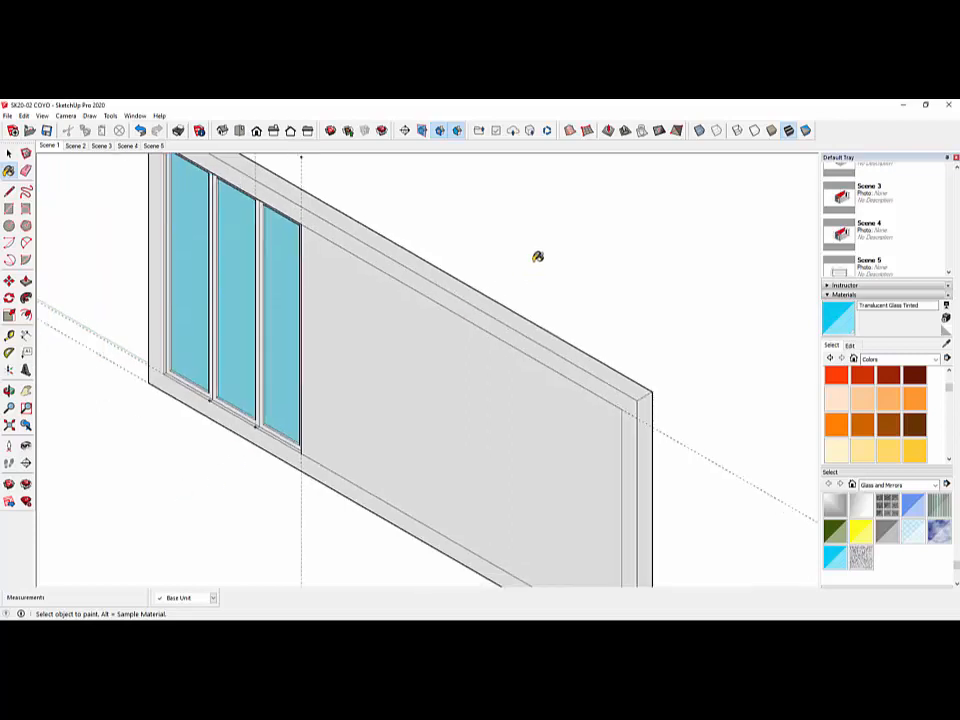
View the landscaping and fencing material collection, and collapse the material browser.
scroll(537, 258, down, 1)
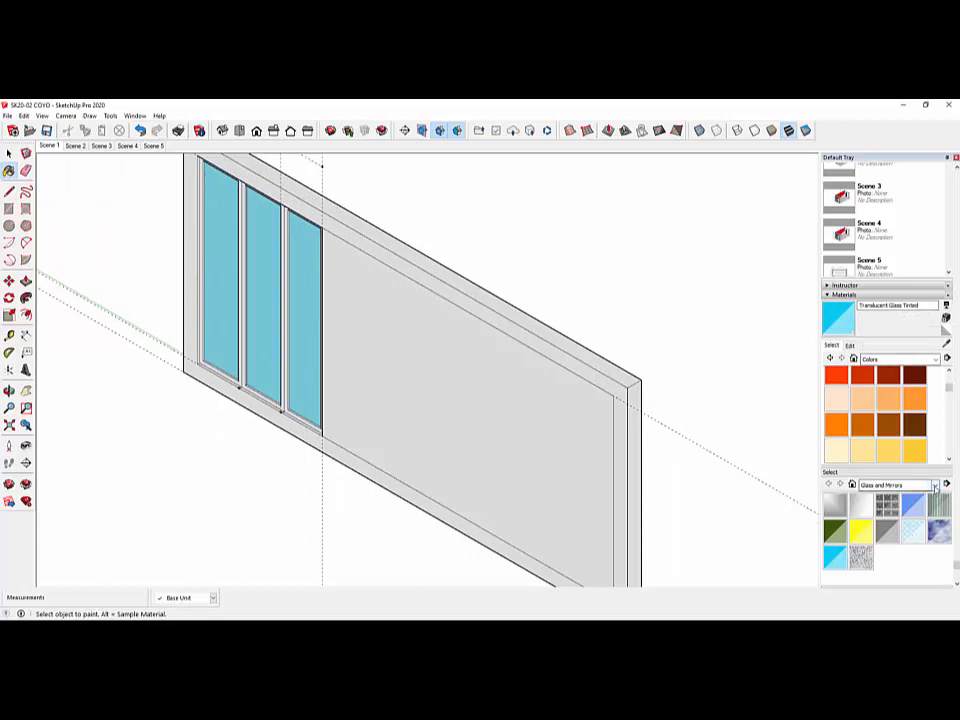
click(935, 485)
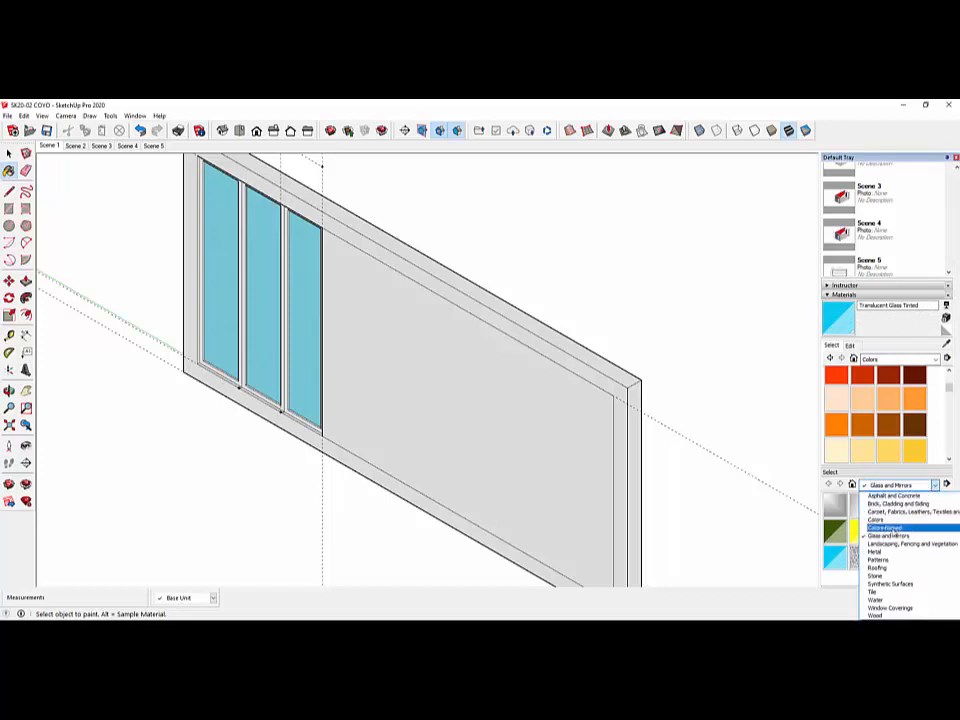
click(887, 544)
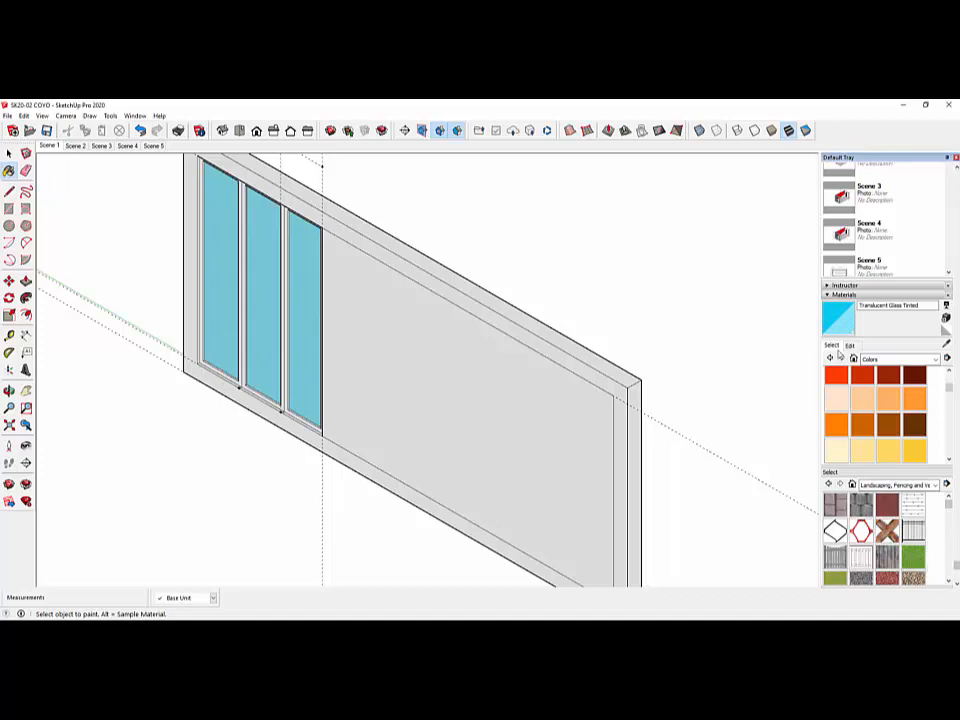
click(838, 295)
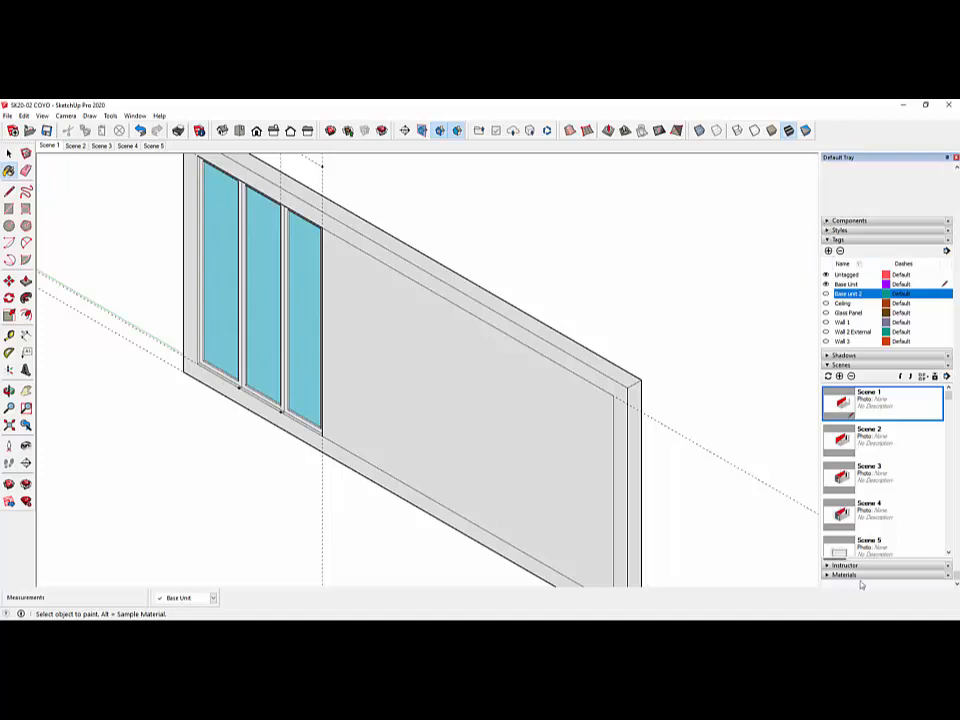
Paint the large recessed panel beside the glazing with the Vegetation Blur 03 material from Landscaping, Fencing and Vegetation.
click(828, 366)
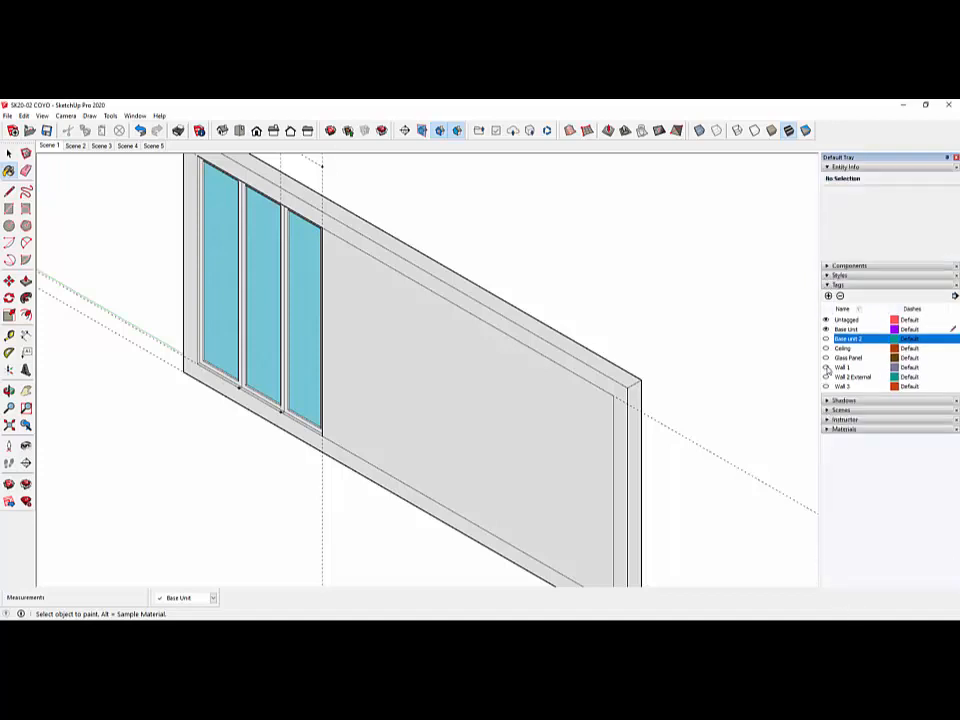
click(829, 431)
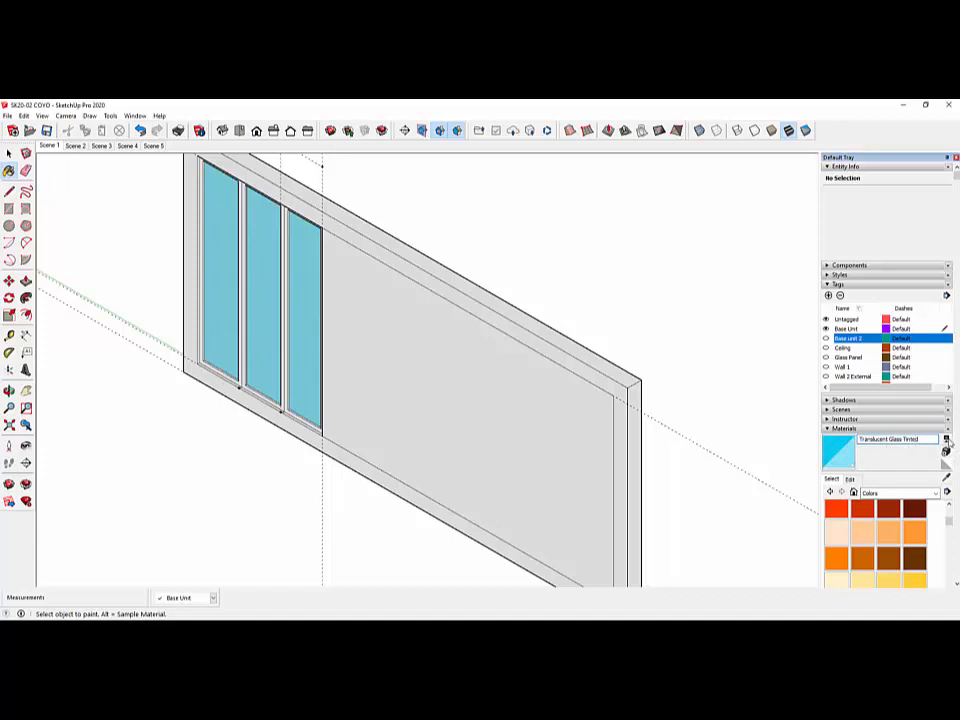
click(946, 441)
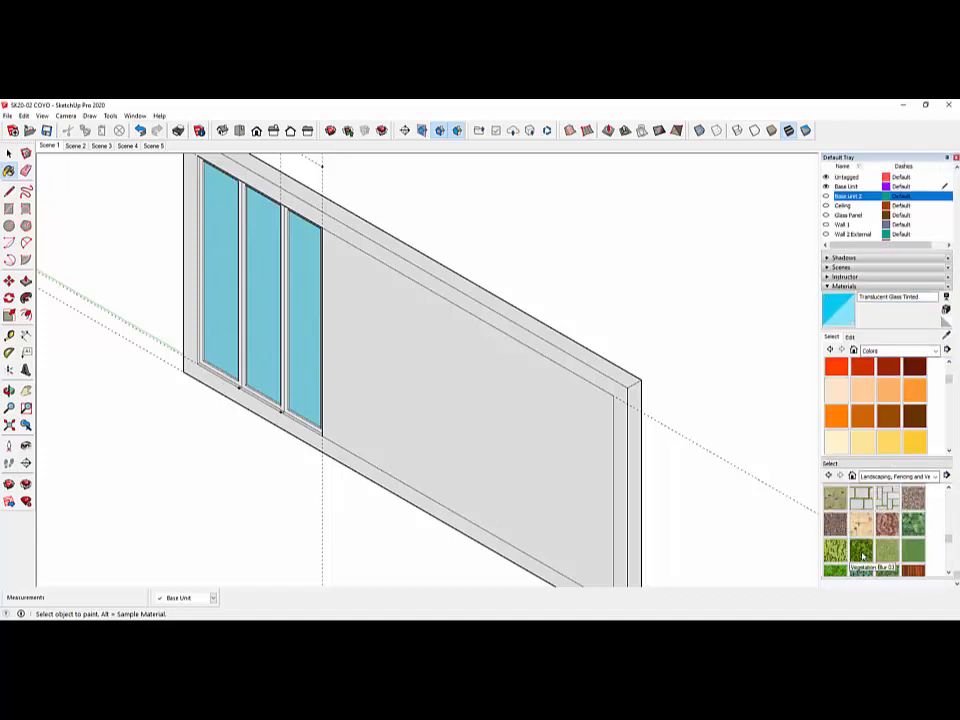
click(861, 551)
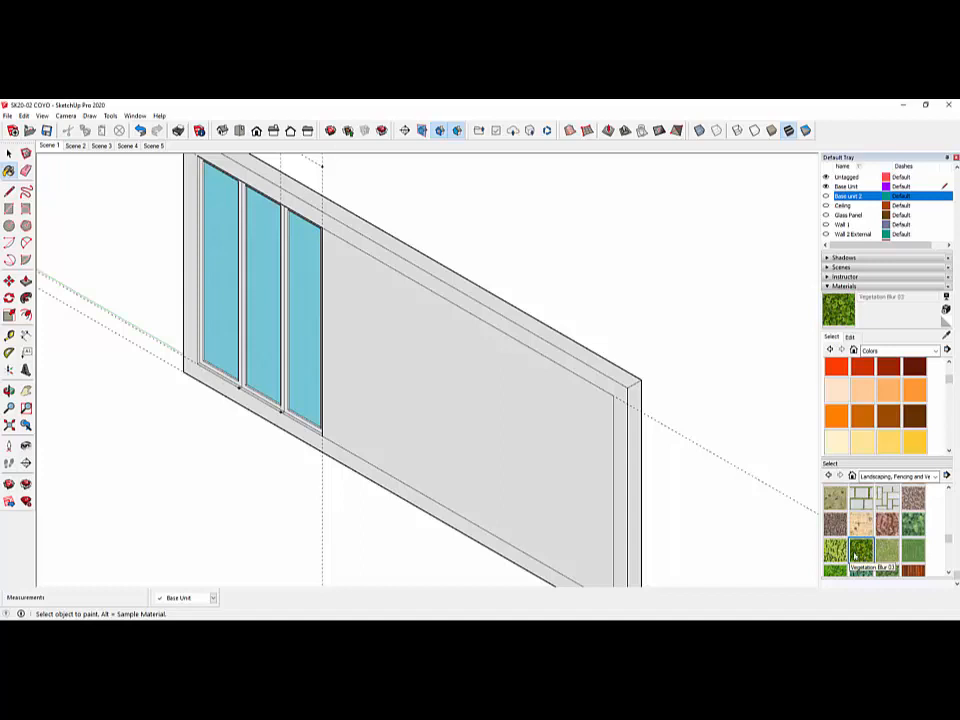
click(486, 436)
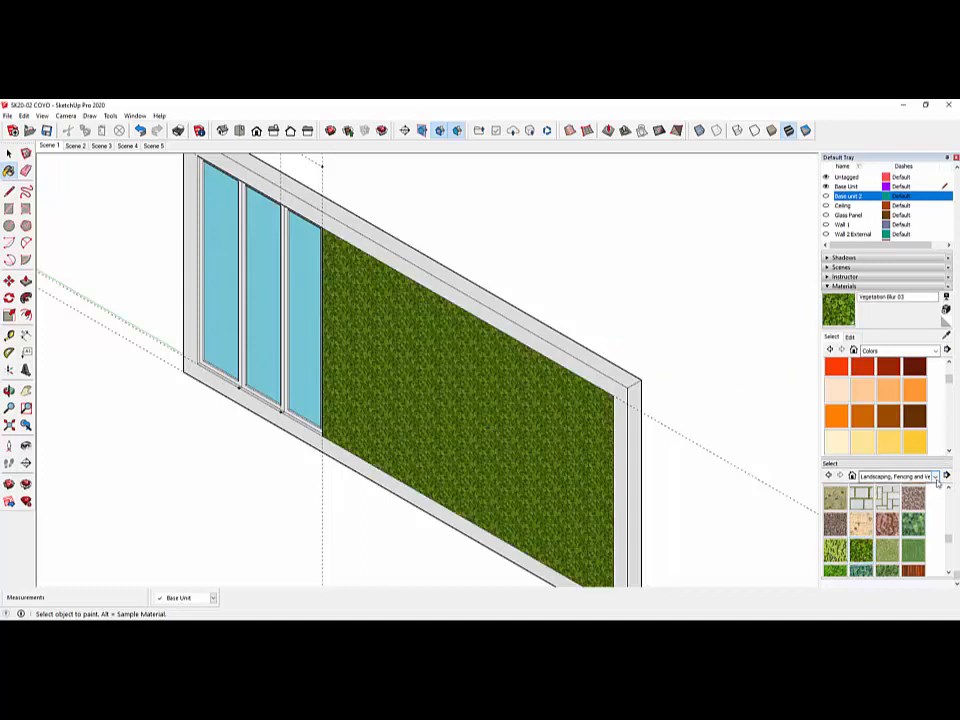
Paint the wall's outer frame faces with the Steel Brushed Stainless material from the Metal collection.
click(936, 477)
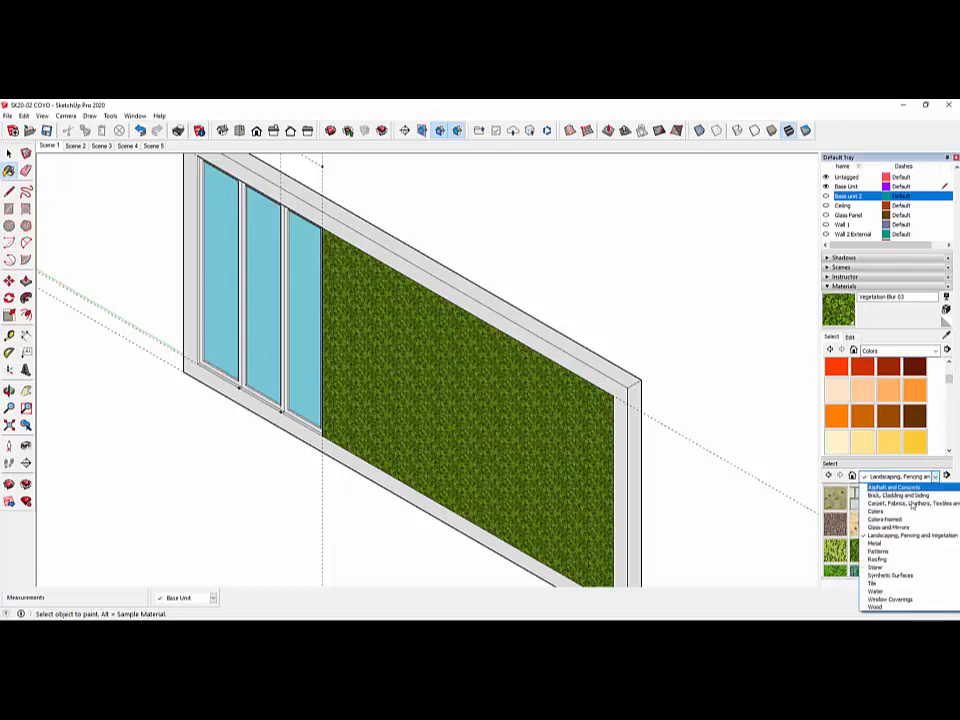
click(876, 543)
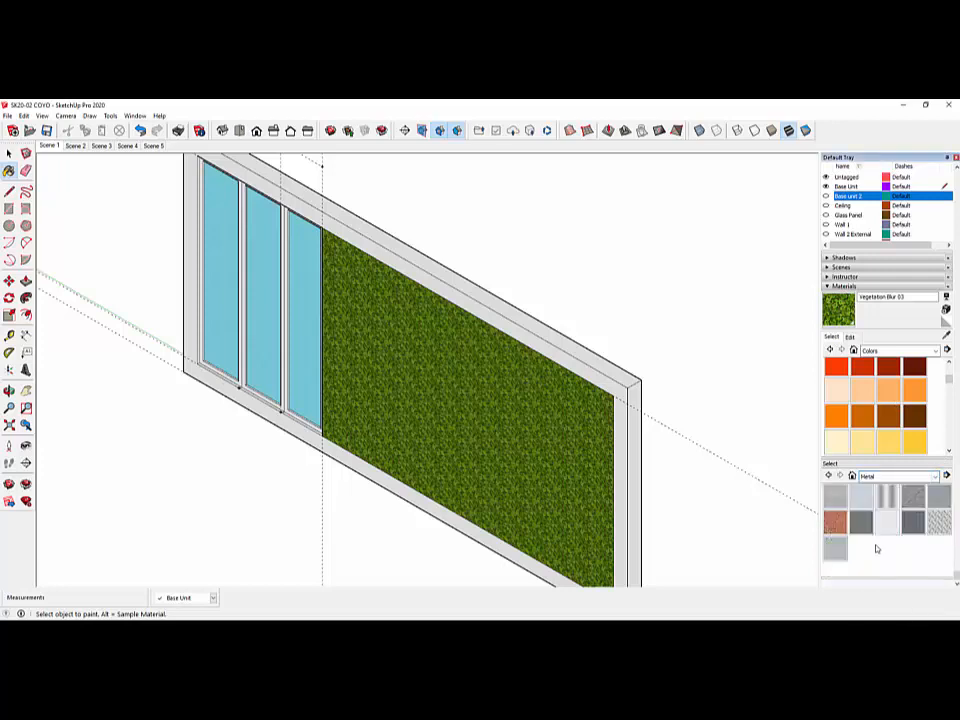
click(835, 548)
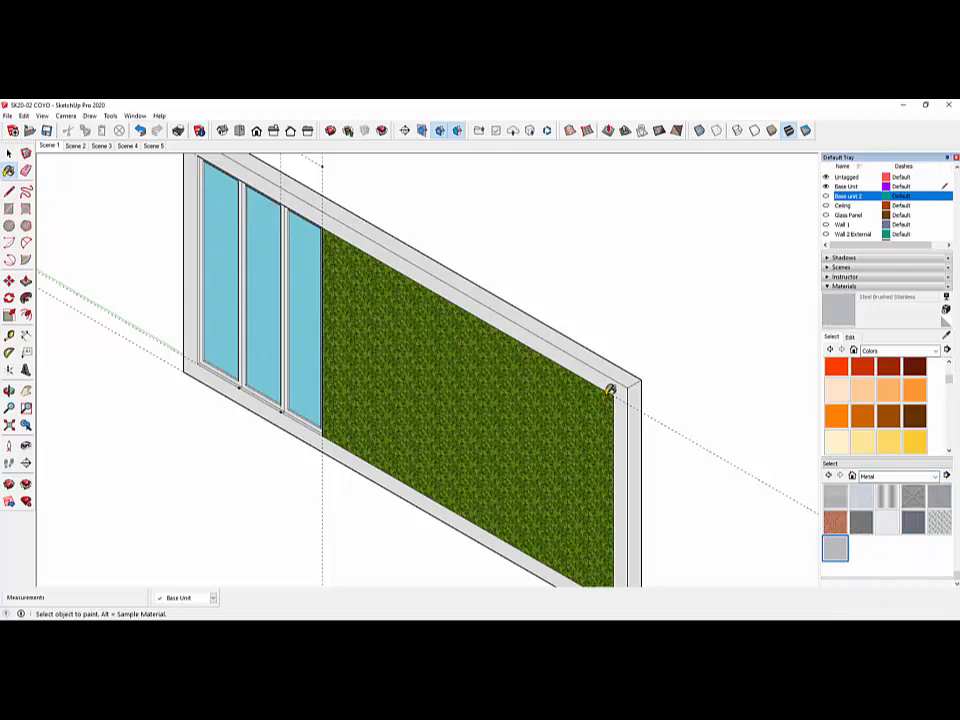
click(610, 386)
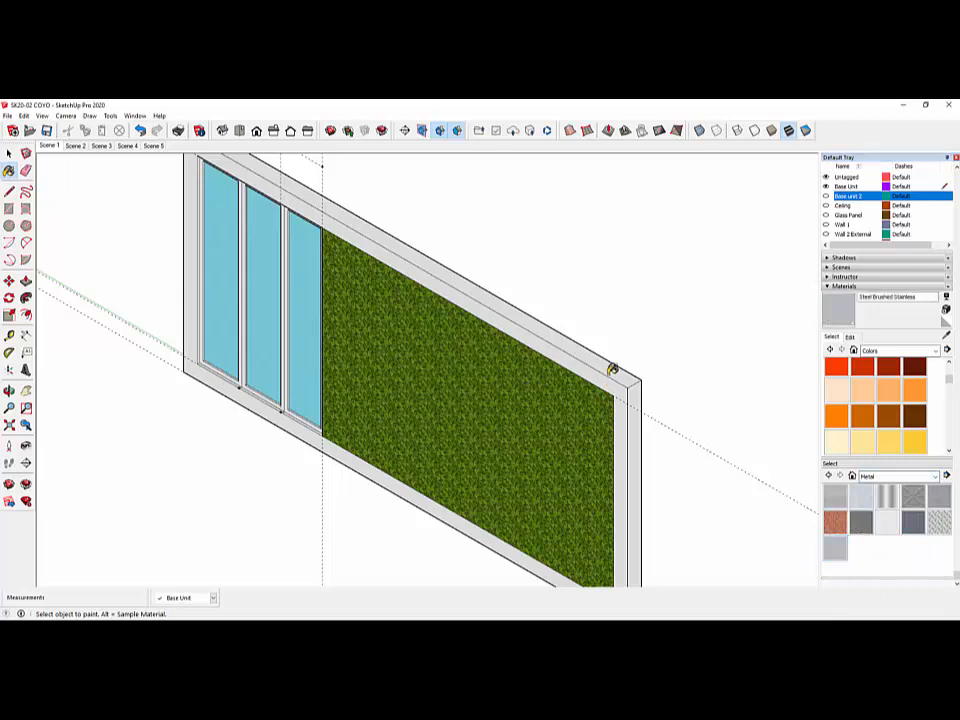
click(613, 369)
click(578, 366)
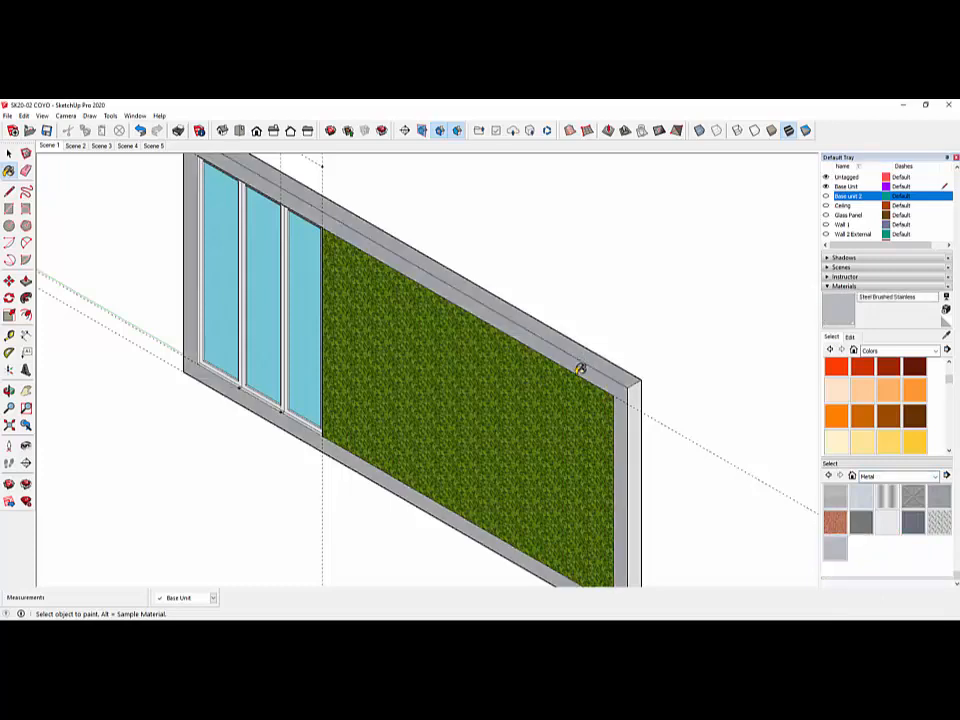
click(640, 437)
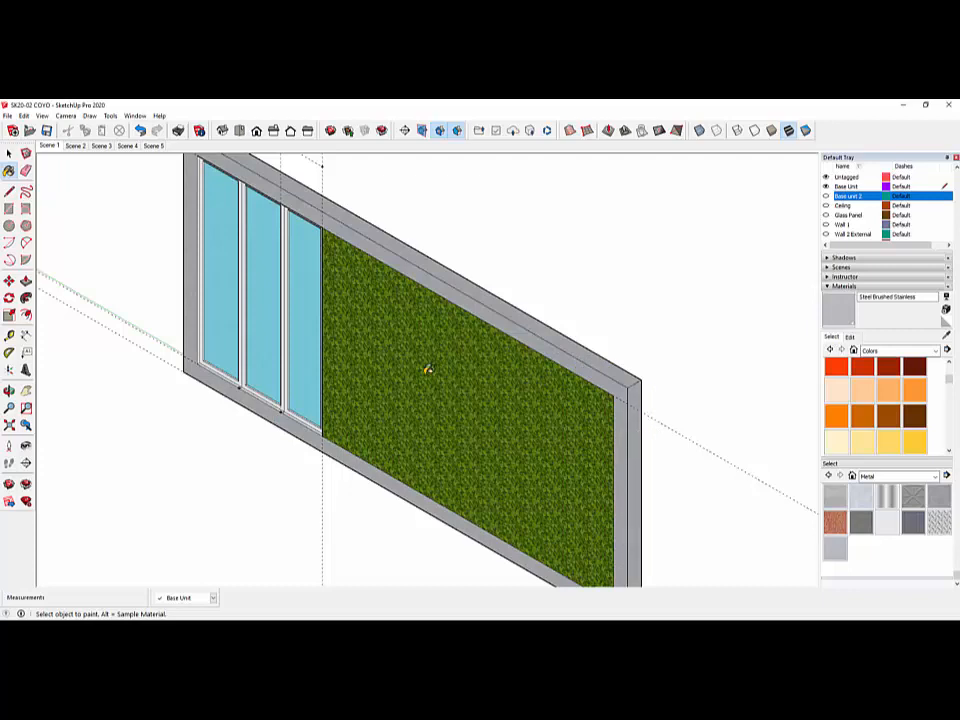
Search 3D Warehouse for door1 and load the DOOR1 open door with frame directly into the model.
scroll(297, 489, down, 1)
scroll(587, 200, down, 3)
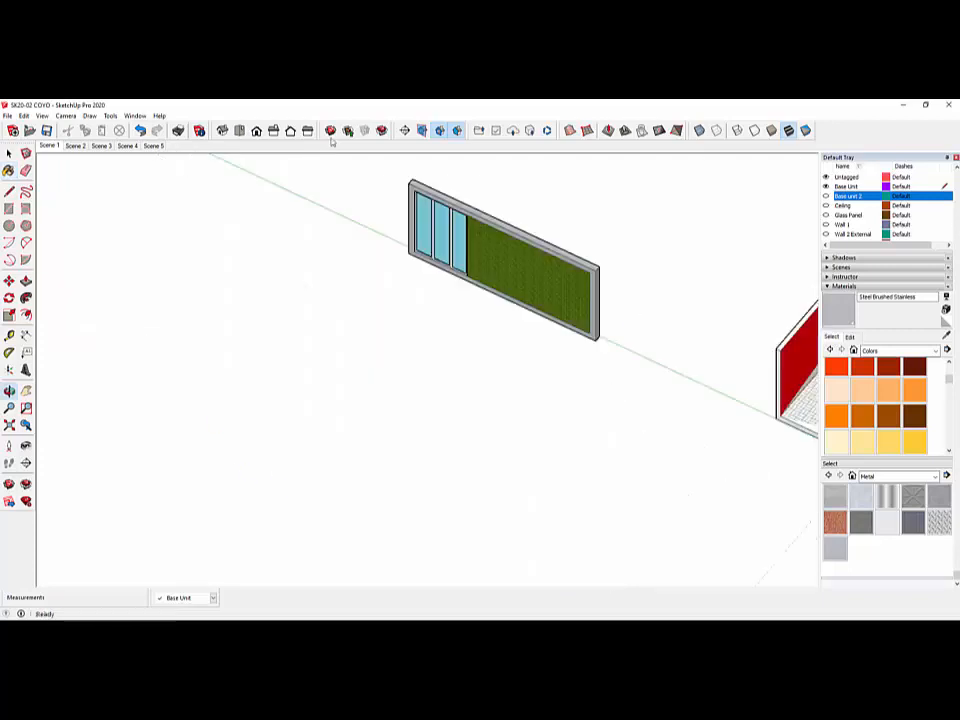
click(330, 131)
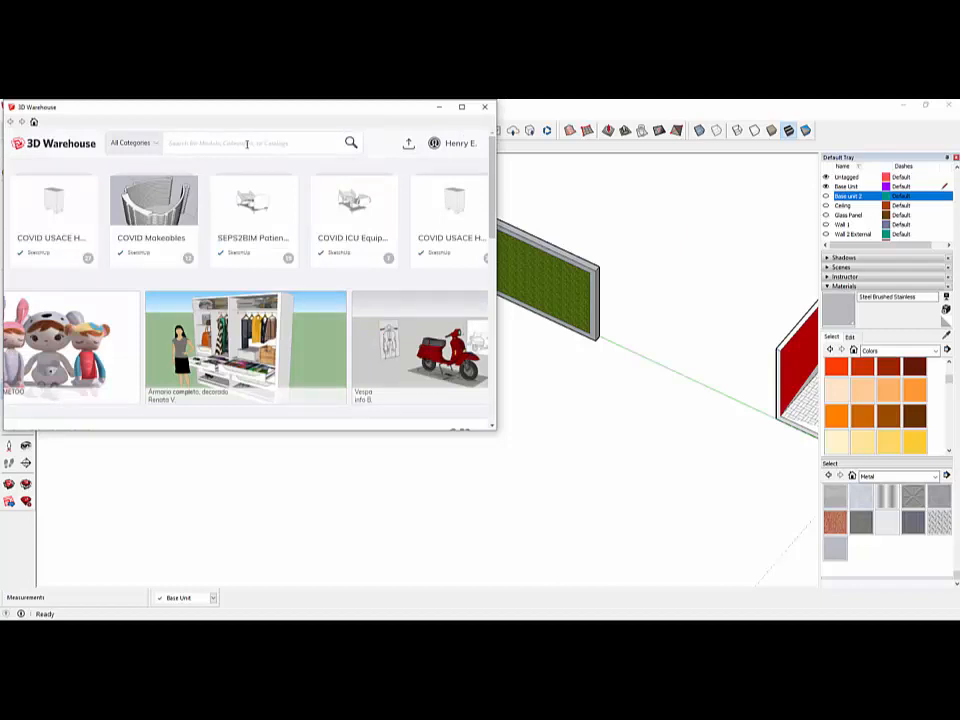
text(d)
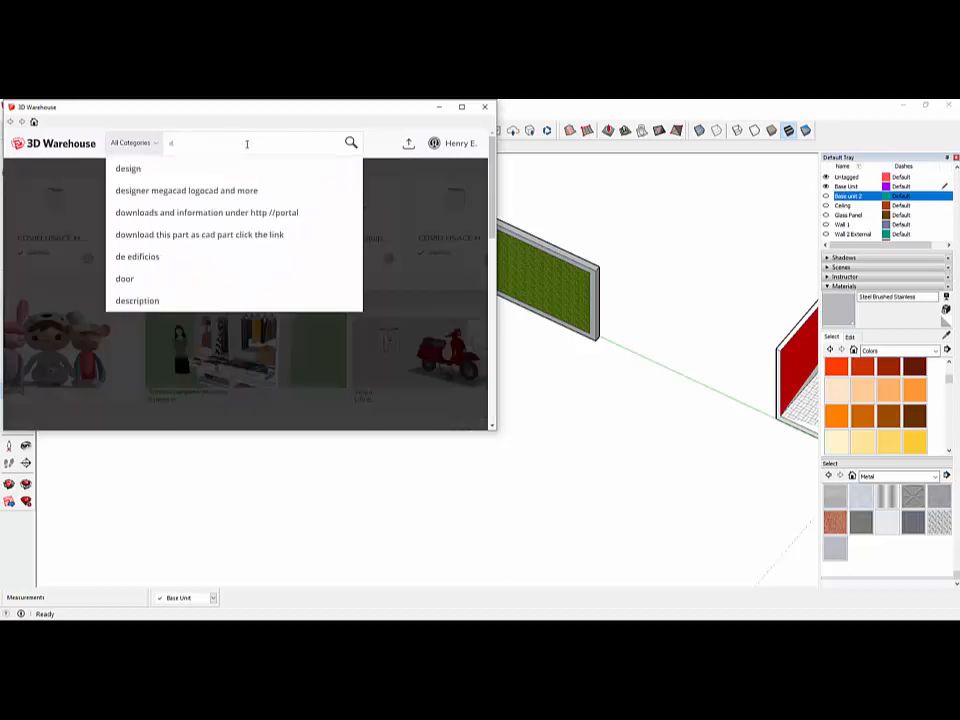
text(oo)
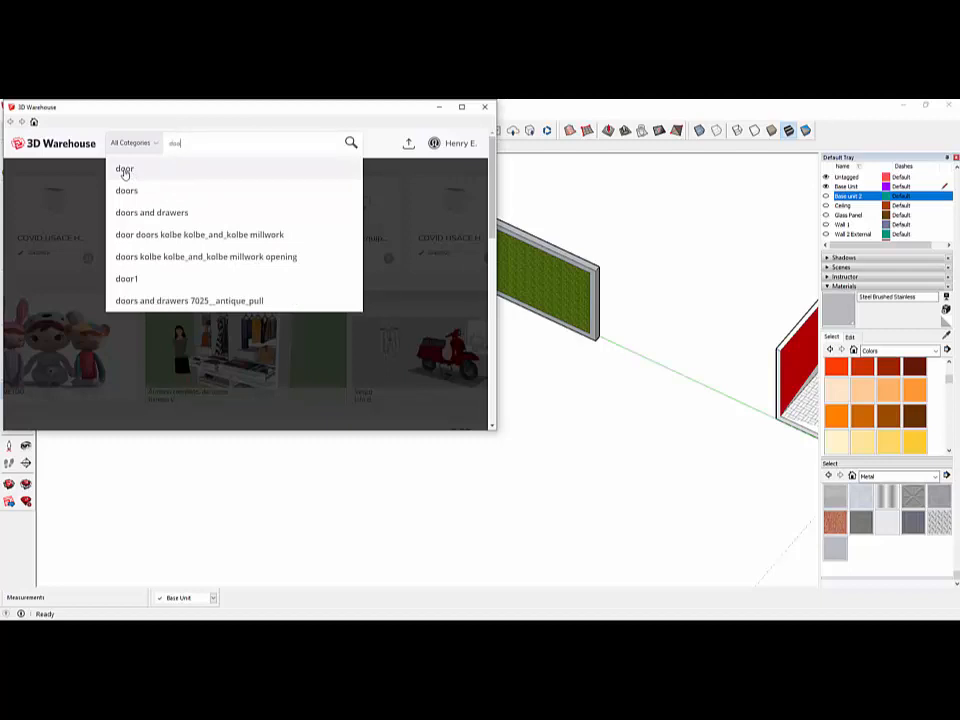
click(125, 280)
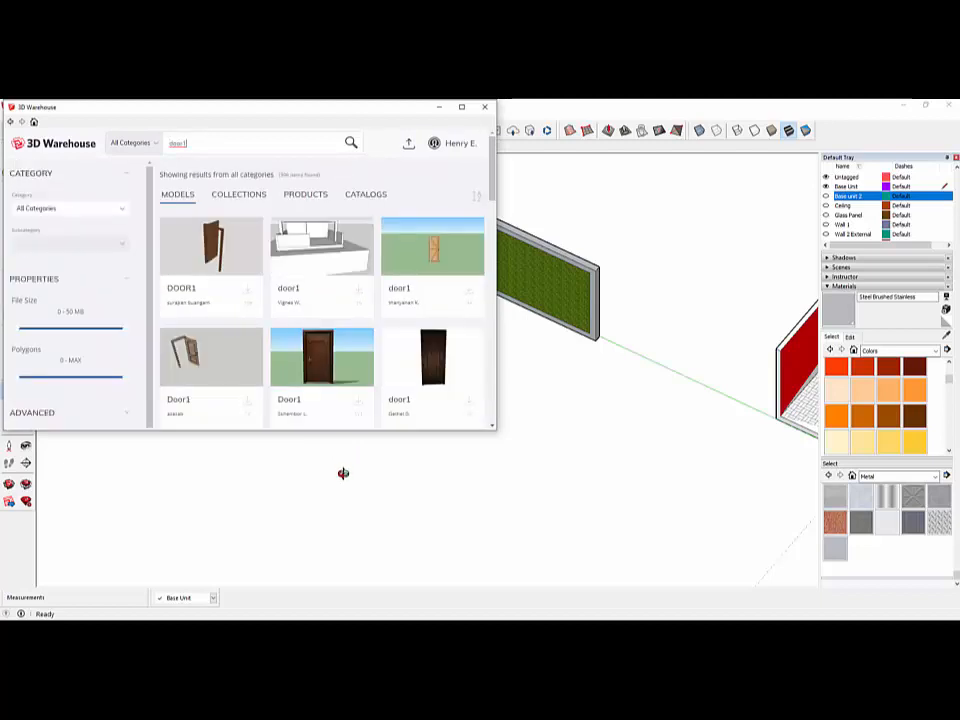
click(213, 257)
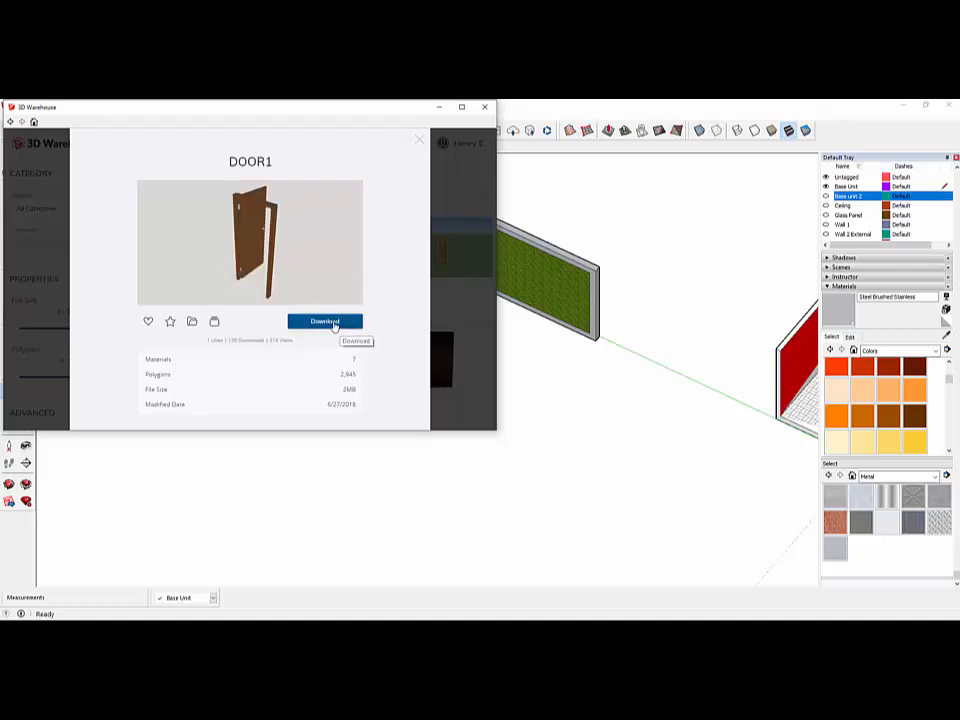
click(333, 322)
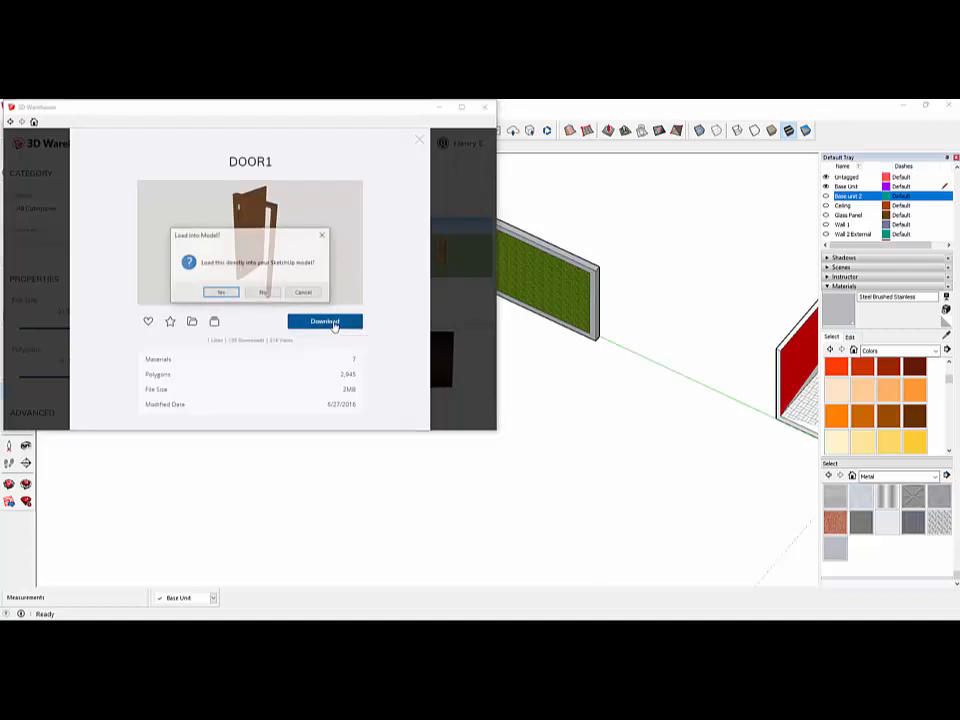
click(219, 293)
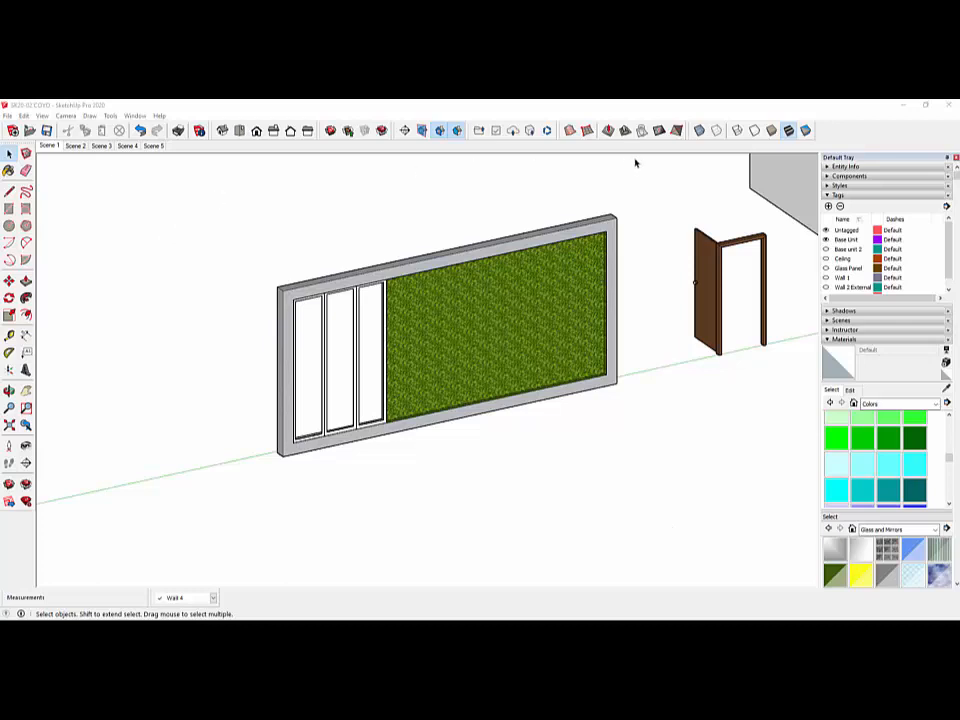
Make the wall a component named Wall 4, with axes at its lower corner nearest the door, described "6400 x 3000 x 200 with Moss finish externally".
drag(634, 172, 249, 480)
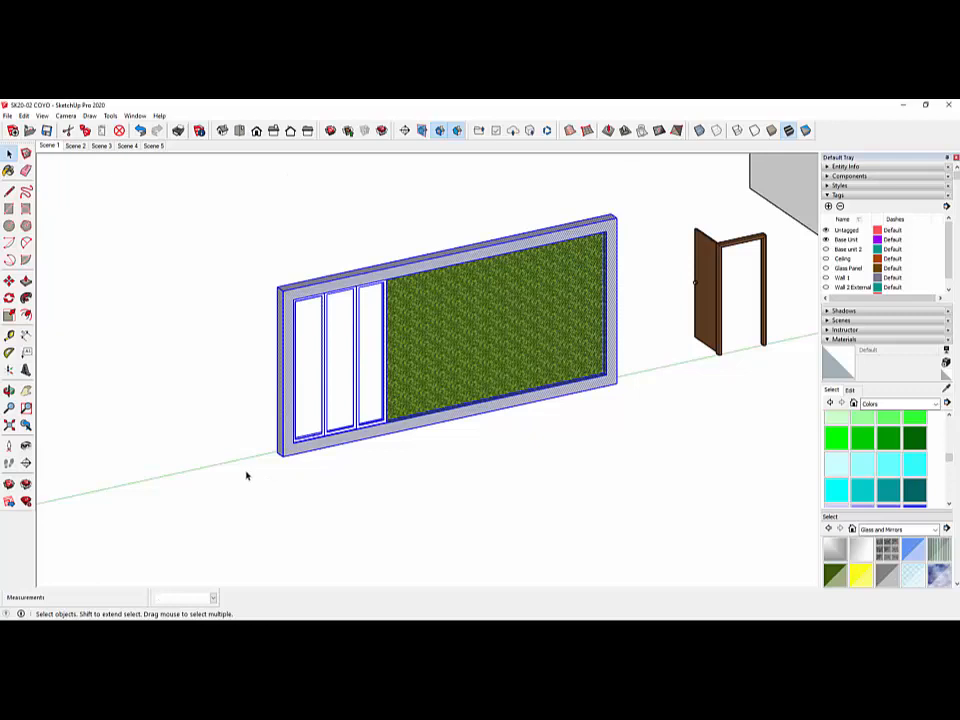
right_click(290, 204)
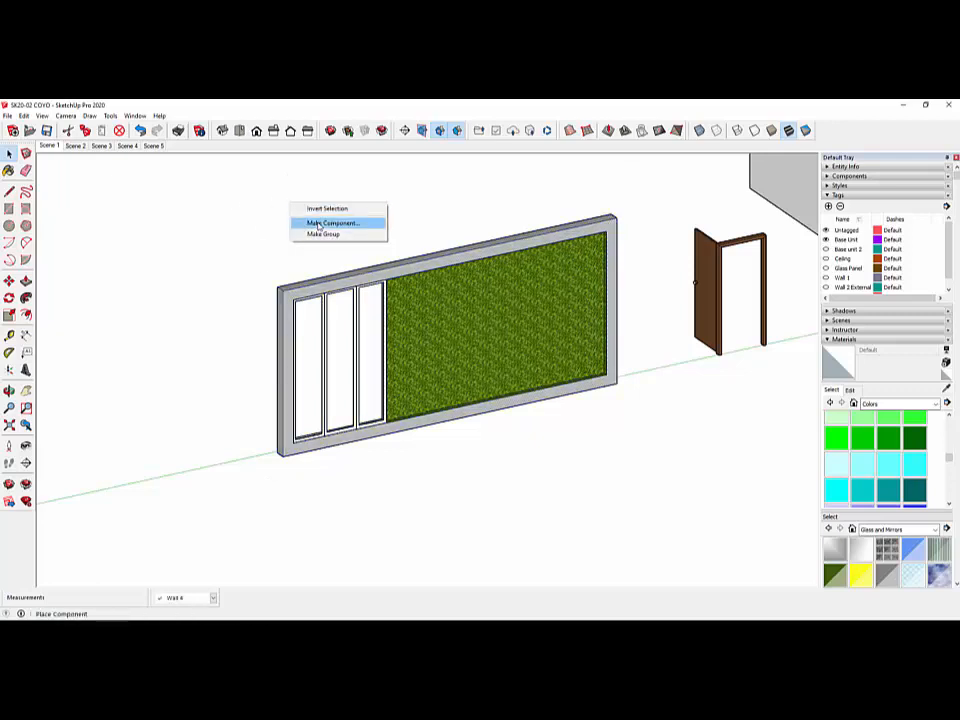
click(319, 225)
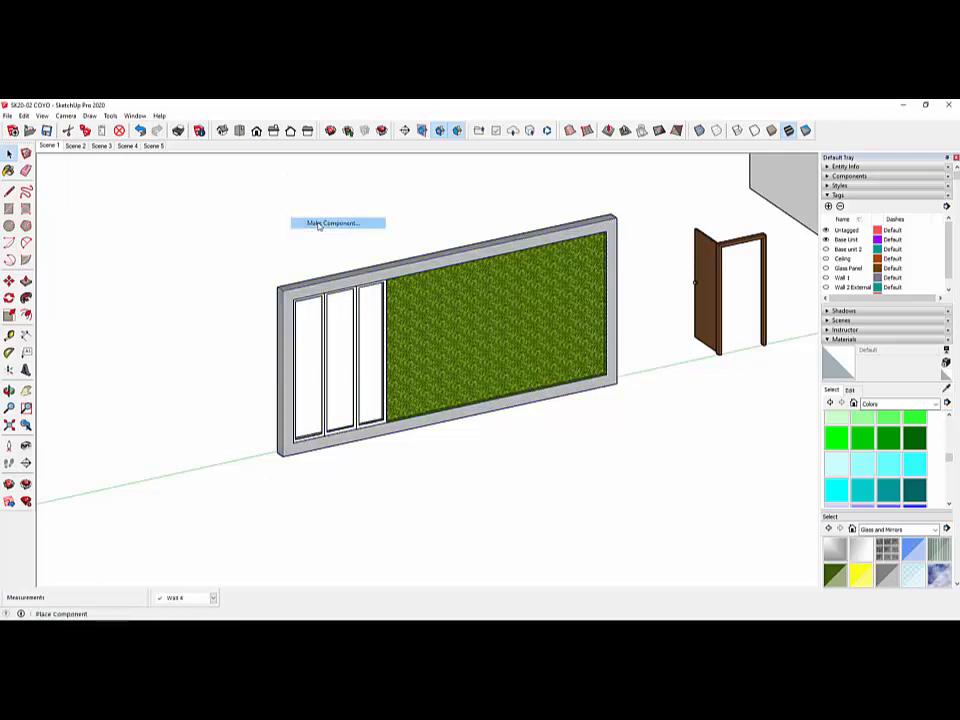
click(617, 388)
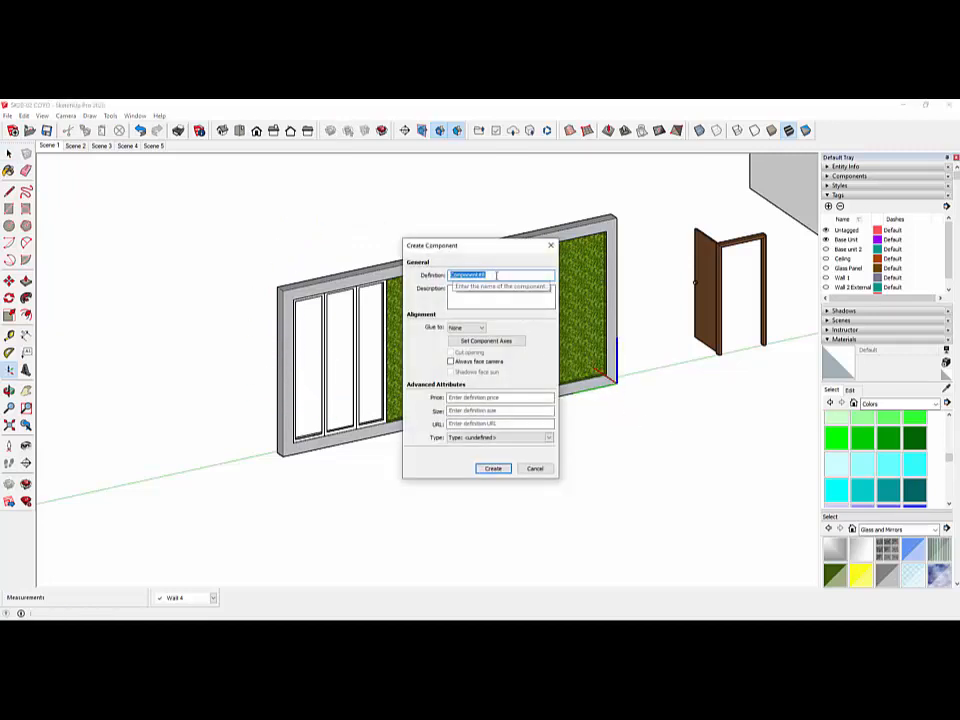
text(Wall 4)
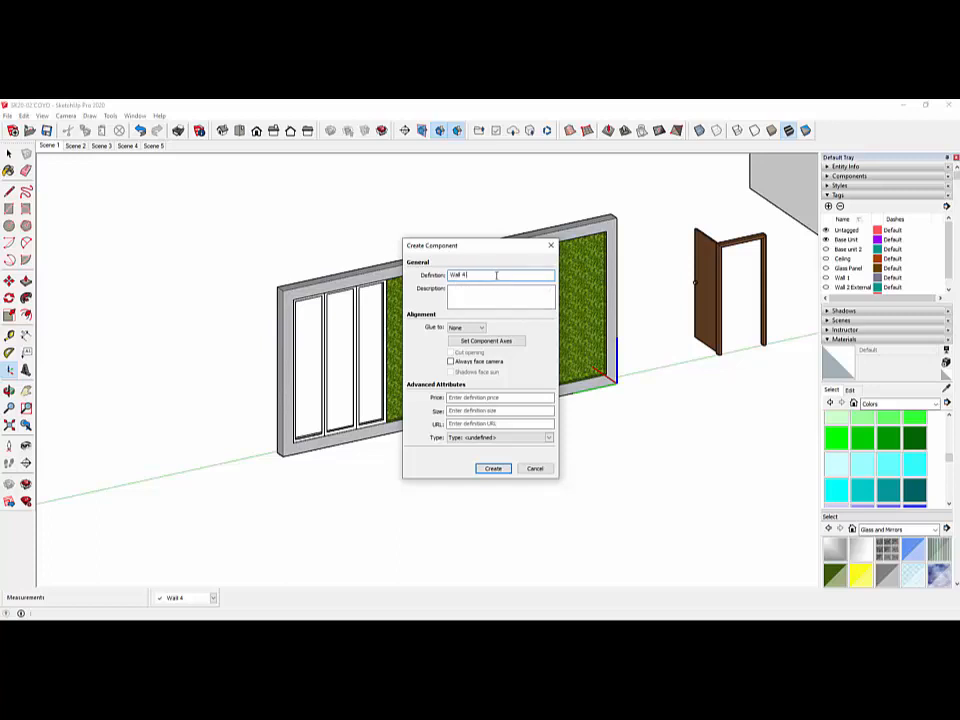
click(454, 291)
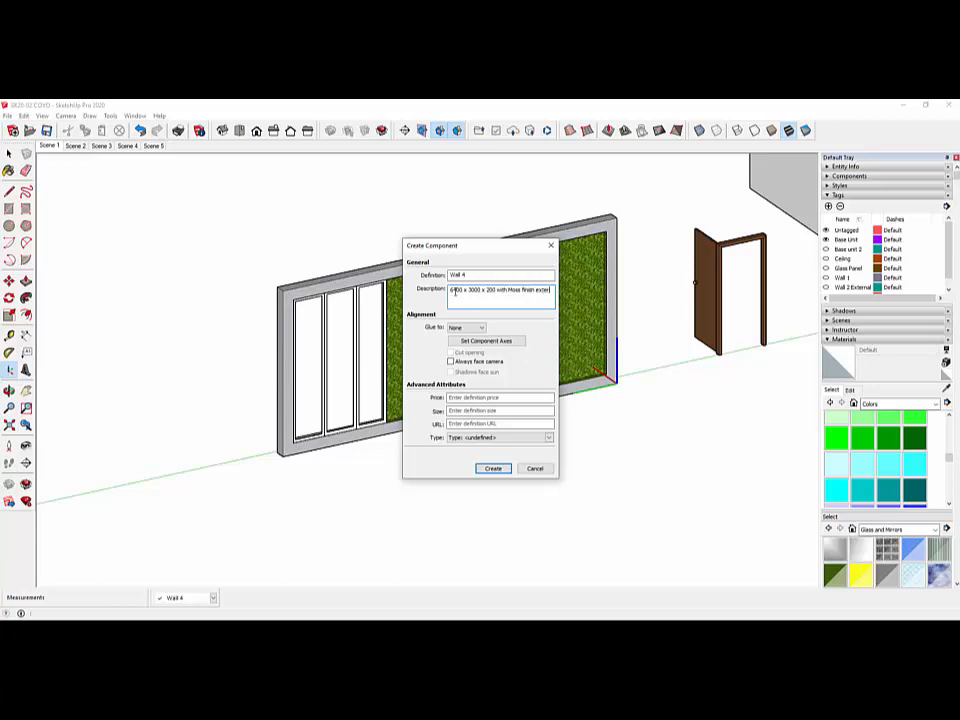
text(ally)
click(493, 468)
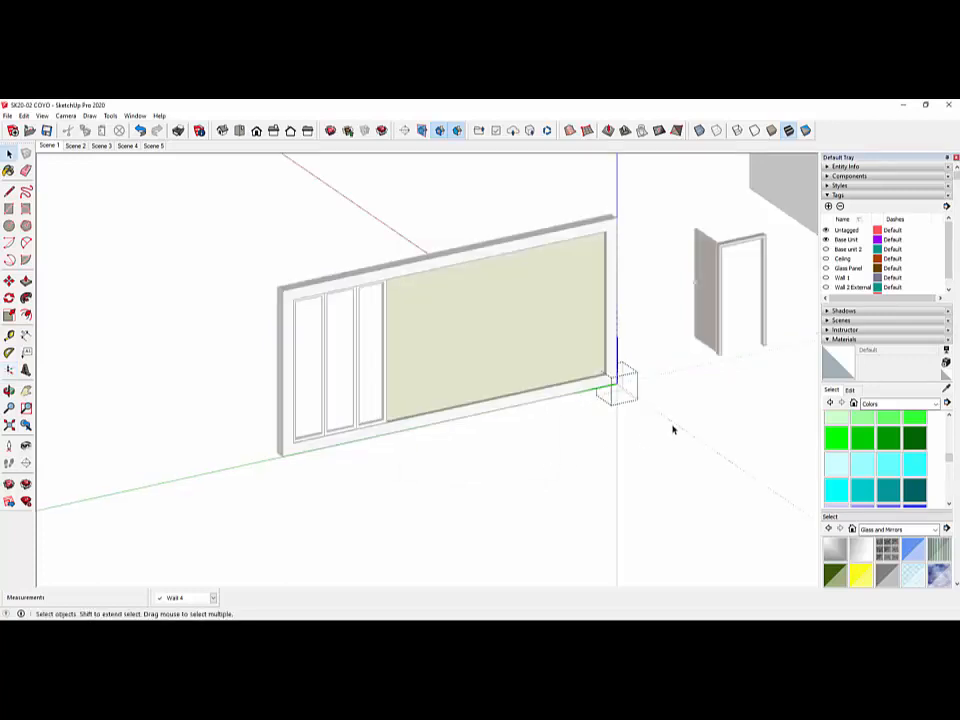
Save the model file and deselect the wall component.
click(47, 133)
click(684, 423)
scroll(639, 460, down, 1)
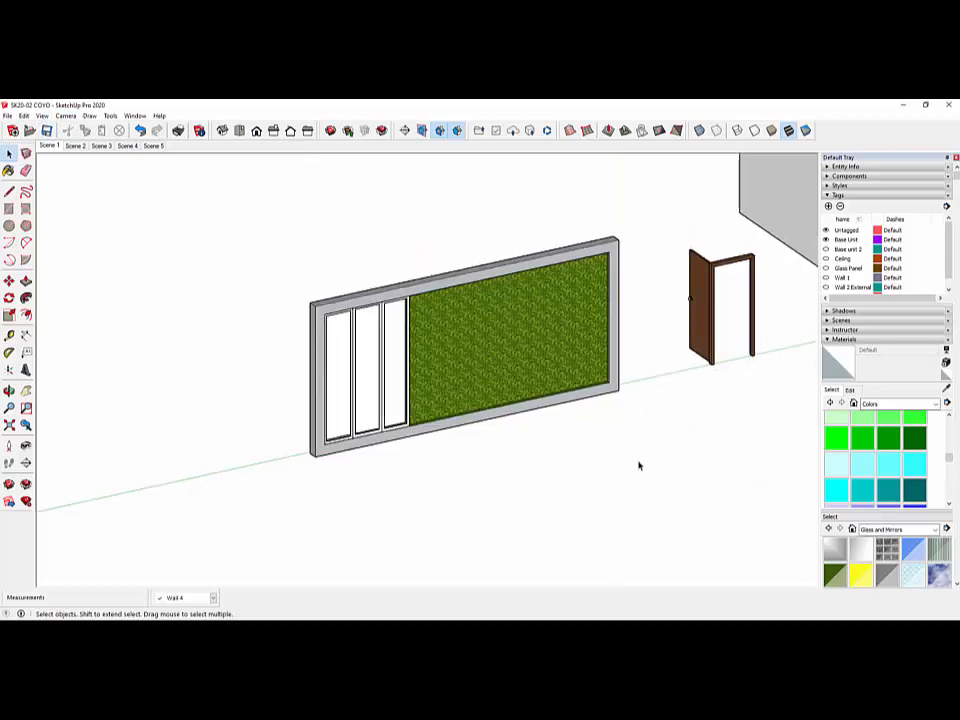
Rotate the selected separate wall 90 degrees clockwise in top view about its end nearest the building.
scroll(639, 465, up, 1)
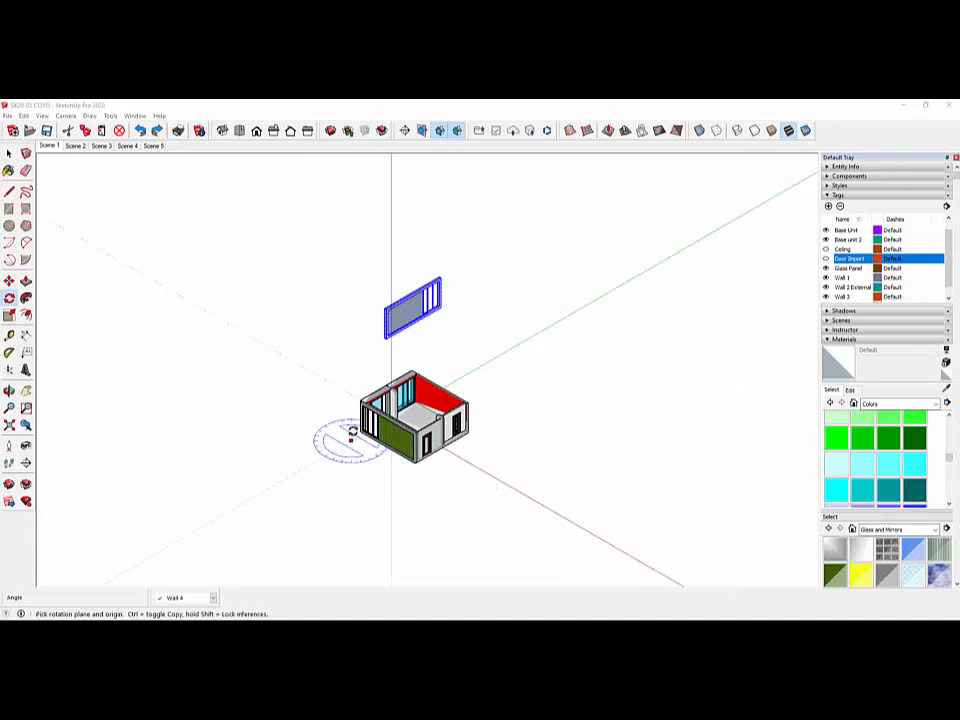
scroll(328, 384, up, 3)
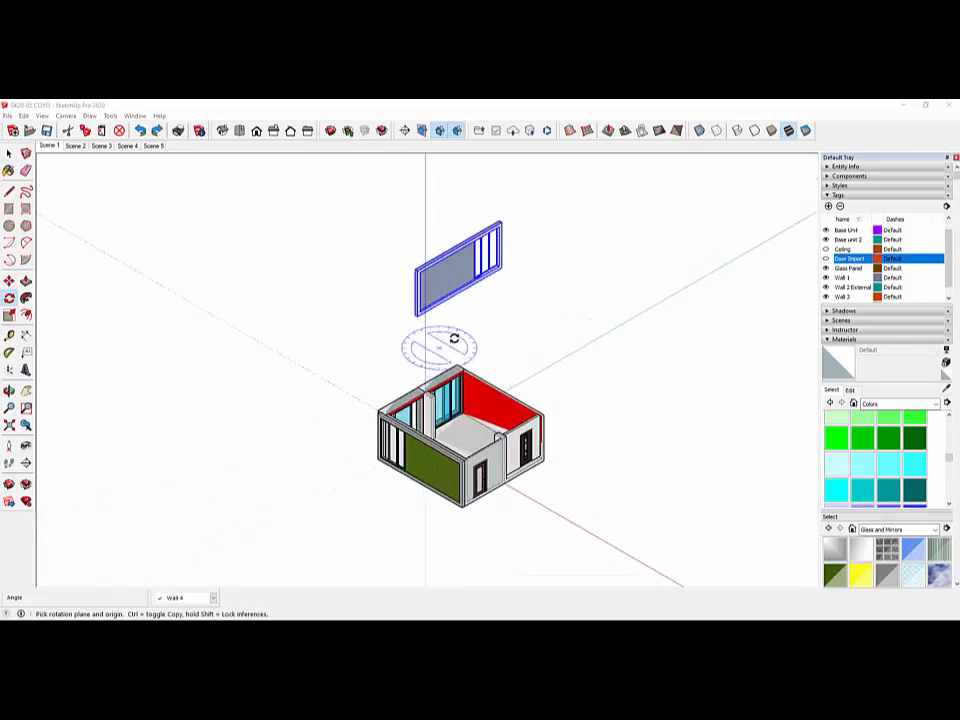
scroll(475, 322, up, 1)
scroll(480, 320, up, 1)
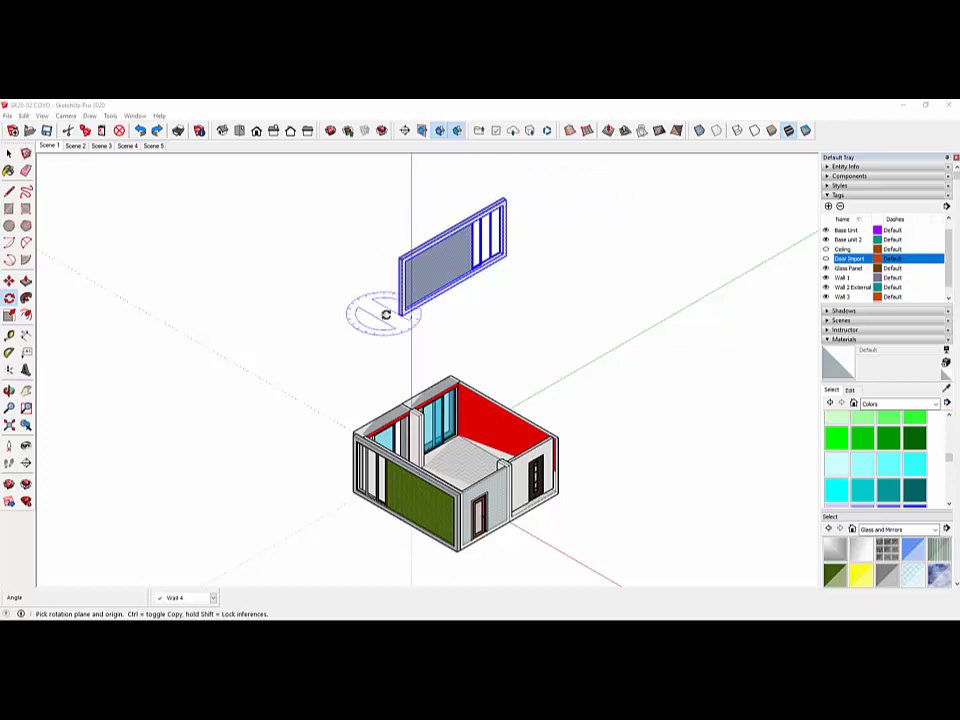
click(240, 133)
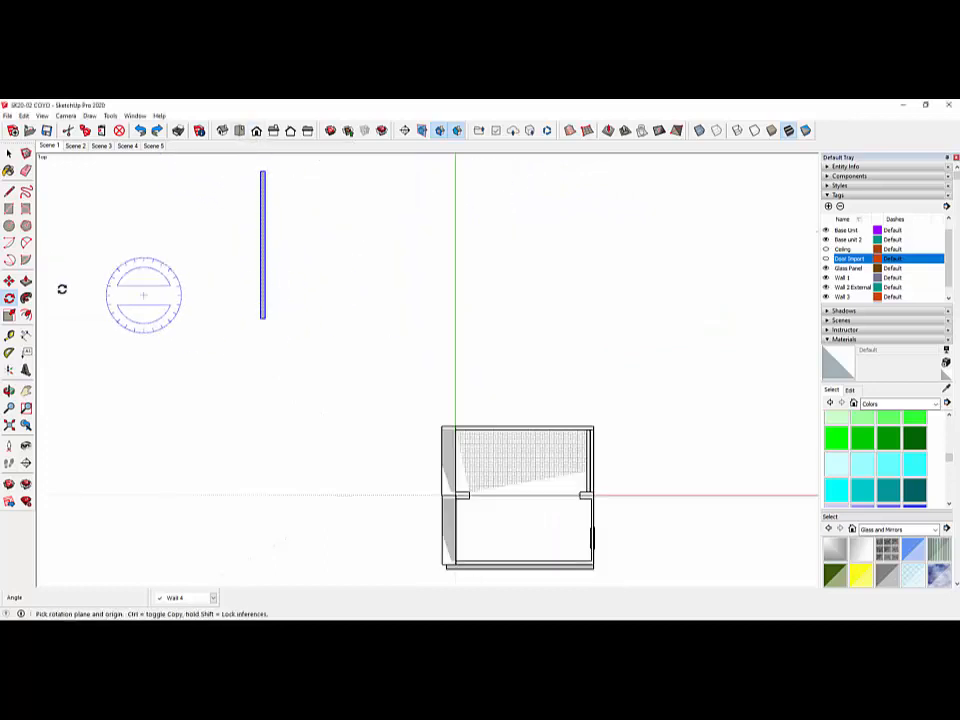
drag(265, 317, 267, 234)
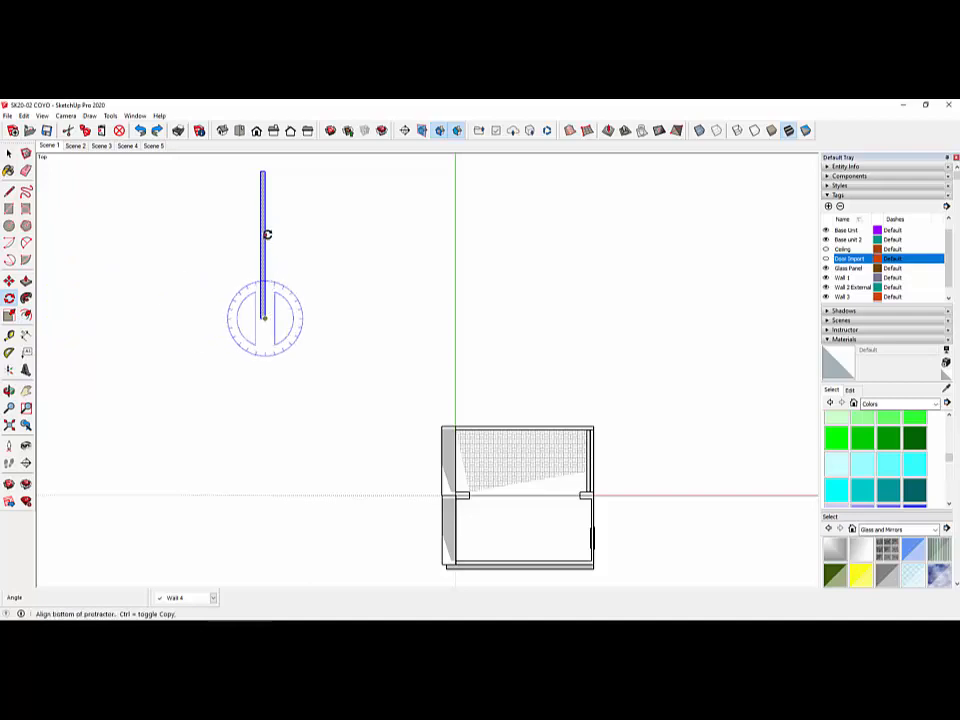
click(265, 235)
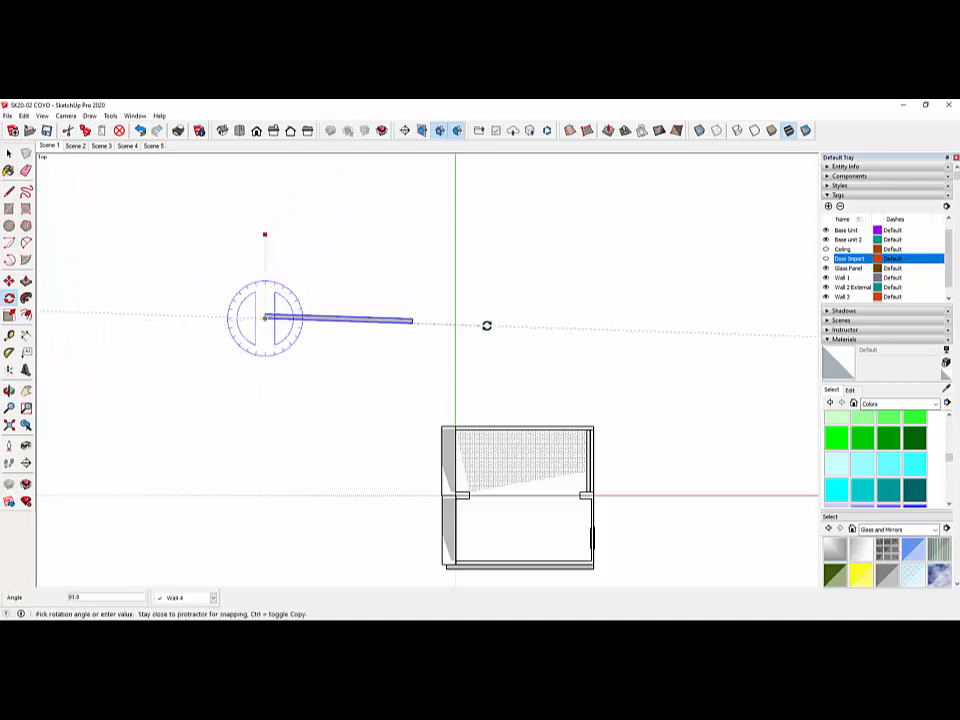
click(505, 321)
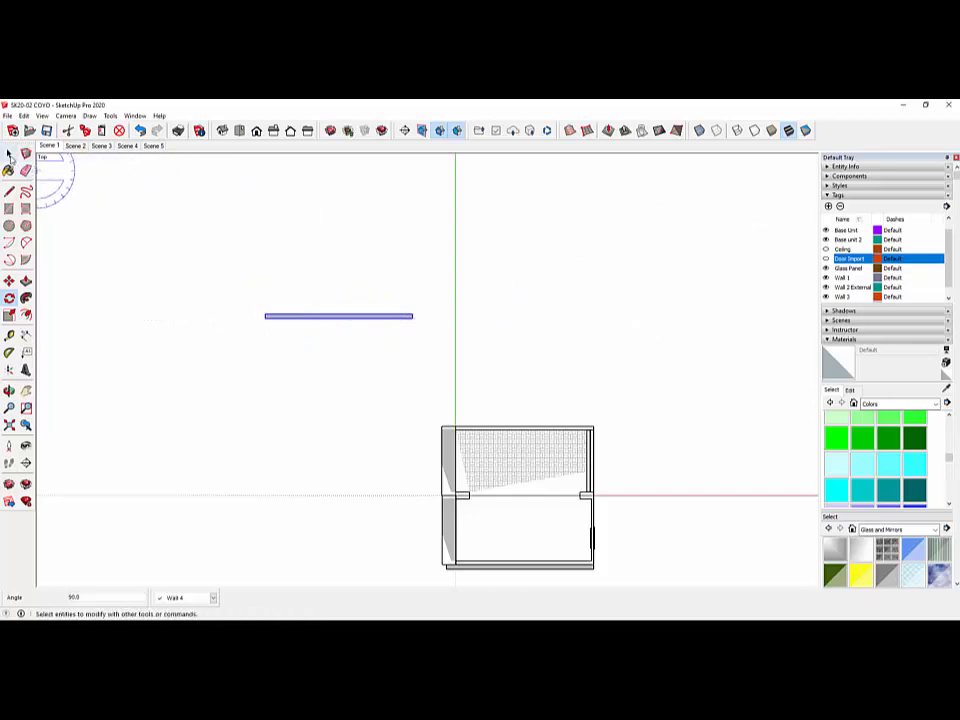
Move the rotated wall by its end corner nearest the building onto the far outer corner of the tiled base unit, and deselect it.
click(9, 281)
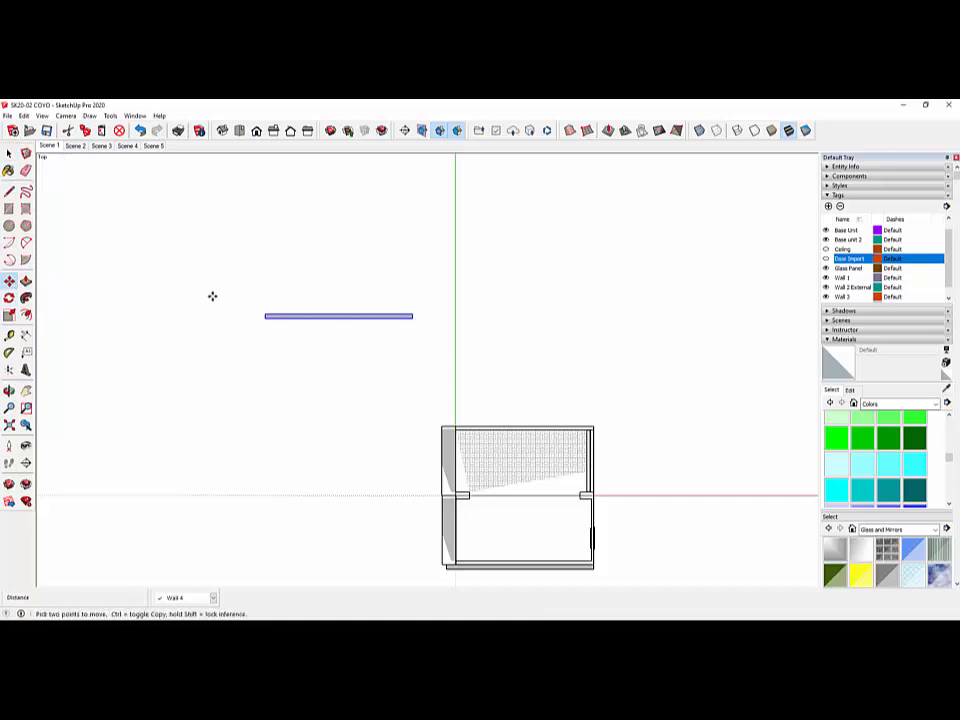
click(9, 153)
drag(234, 261, 420, 343)
click(9, 281)
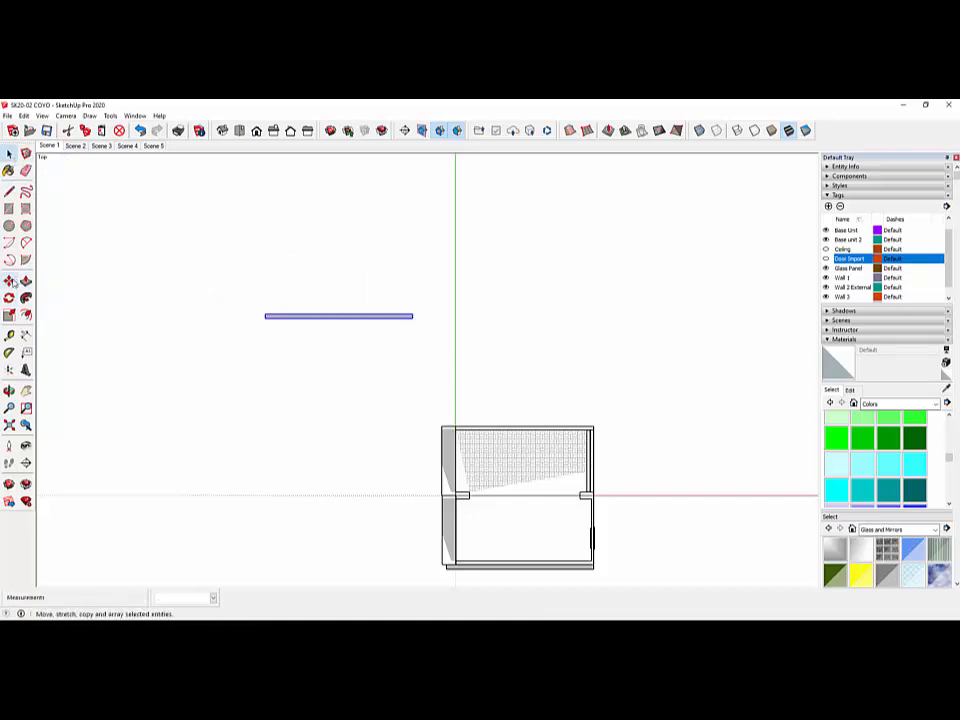
click(411, 318)
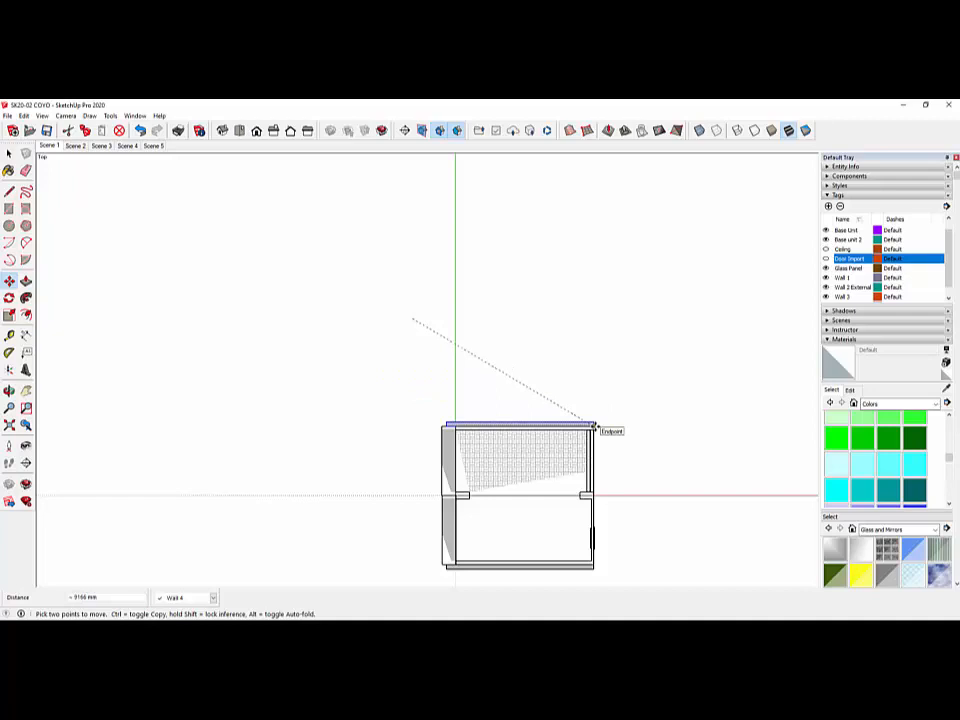
click(594, 425)
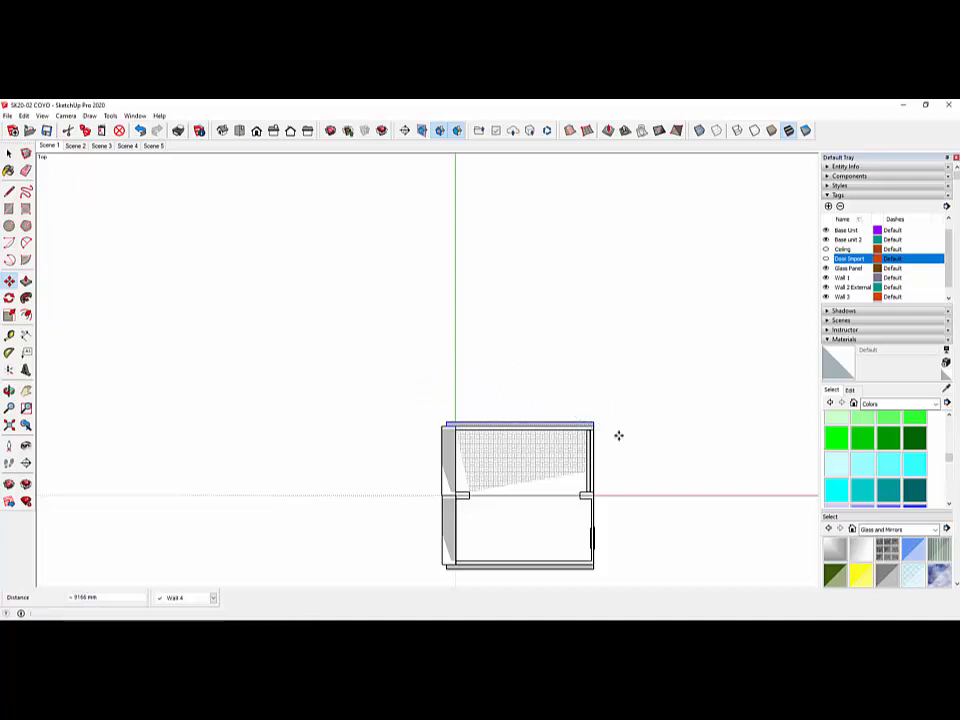
key(ctrl+t)
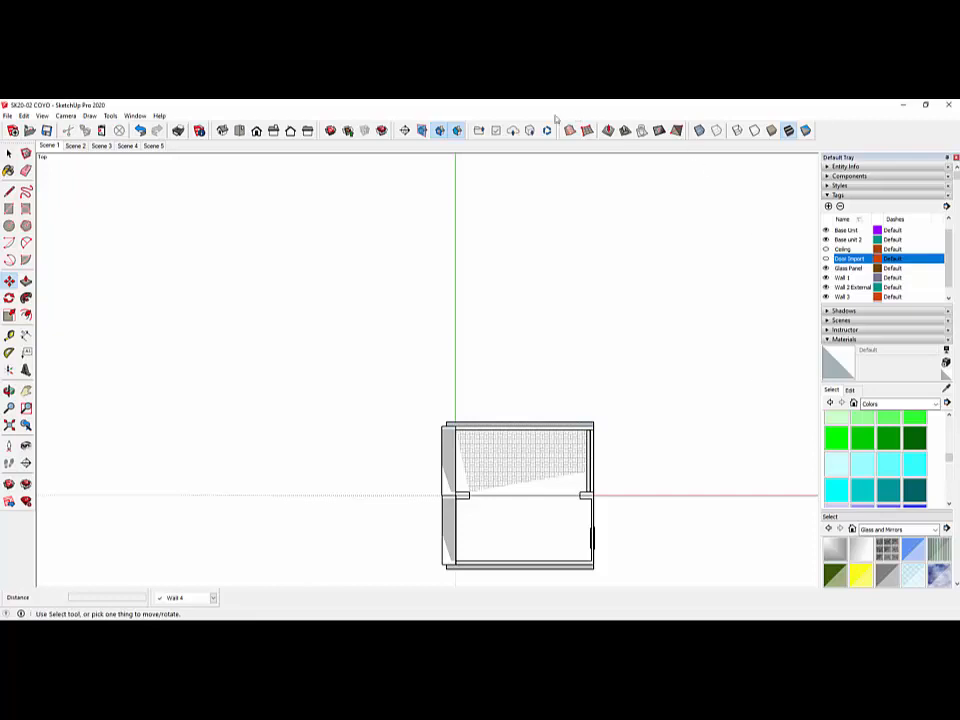
Add a new scene after Scene 1 showing the assembled building from the corner between the moss-clad wall and the door walls.
click(223, 132)
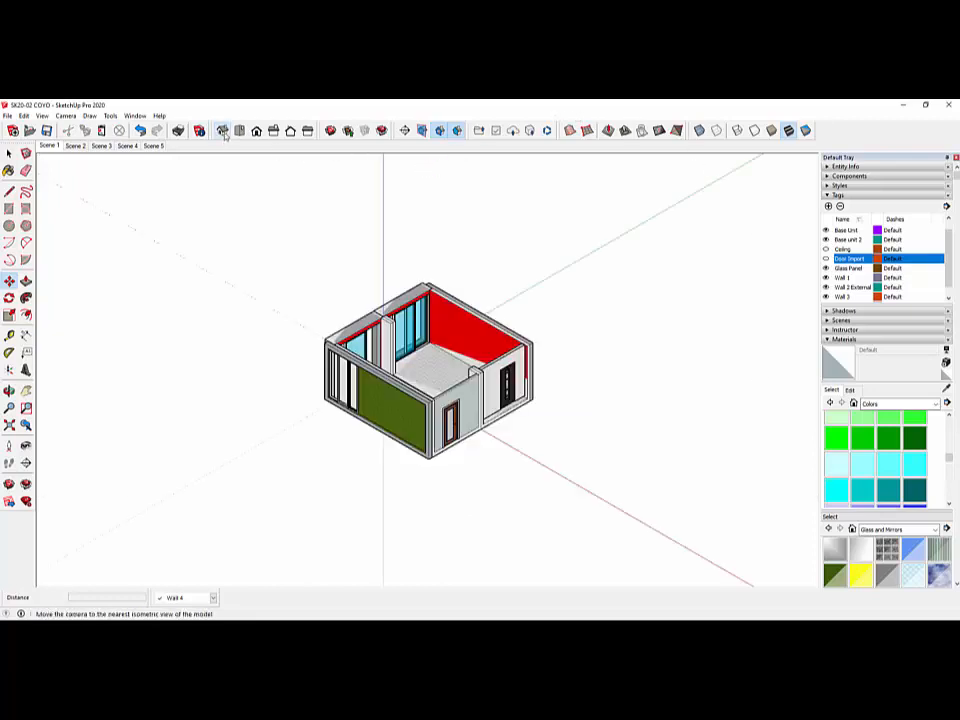
key(o)
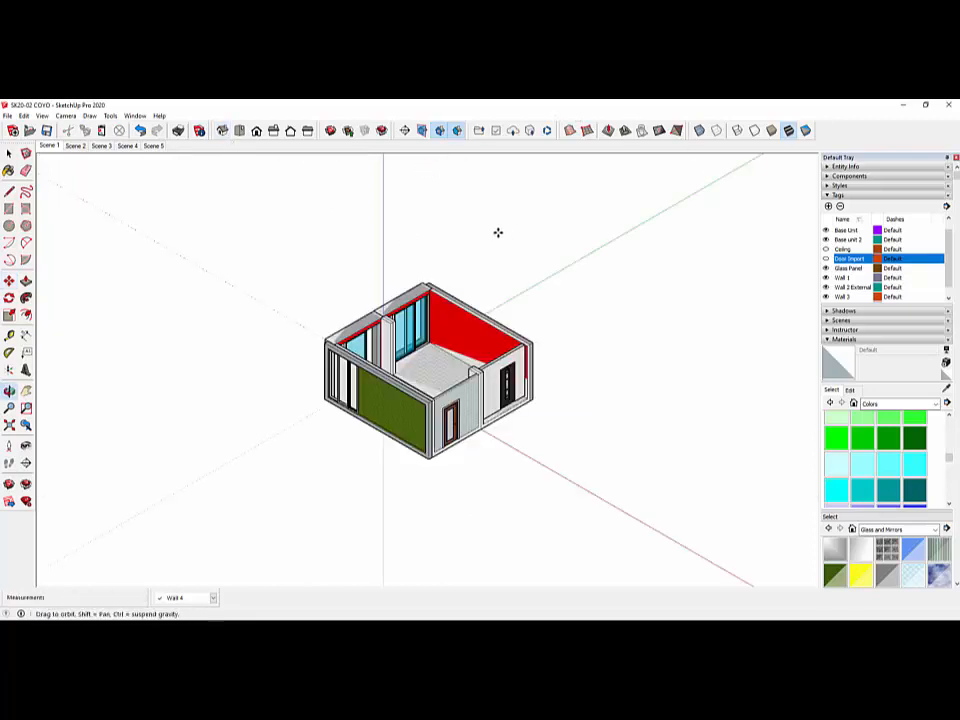
drag(598, 266, 455, 253)
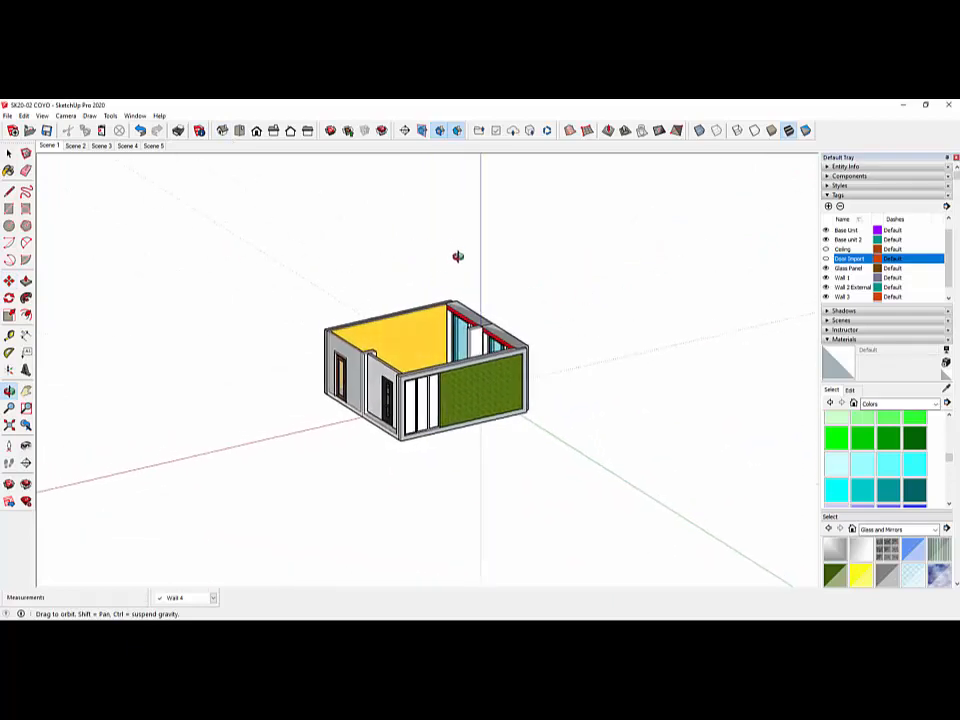
drag(521, 302, 547, 301)
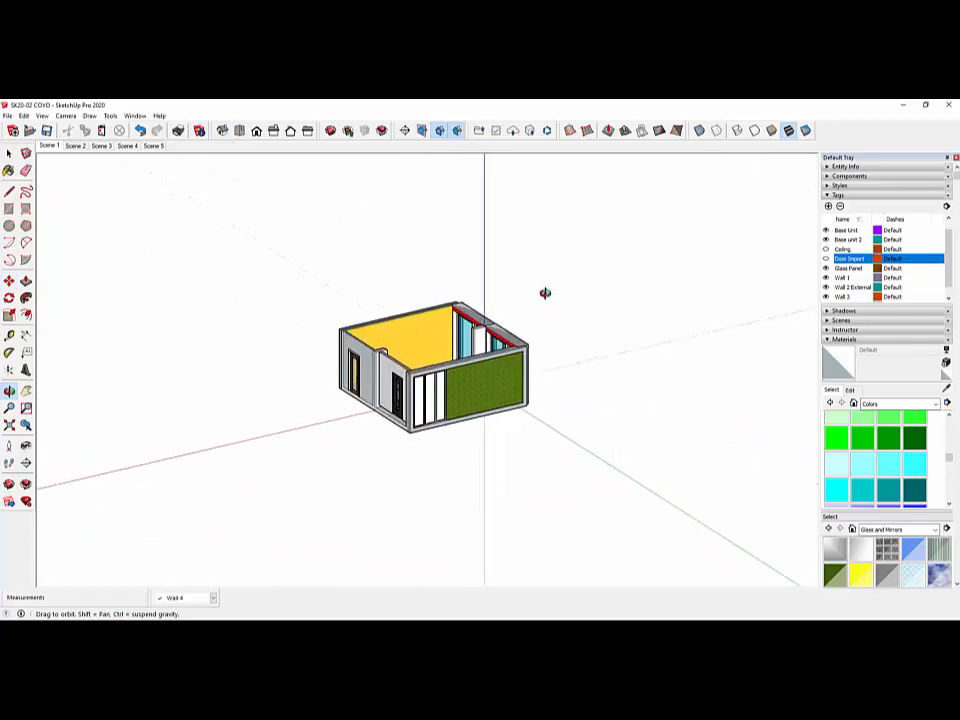
scroll(545, 294, up, 2)
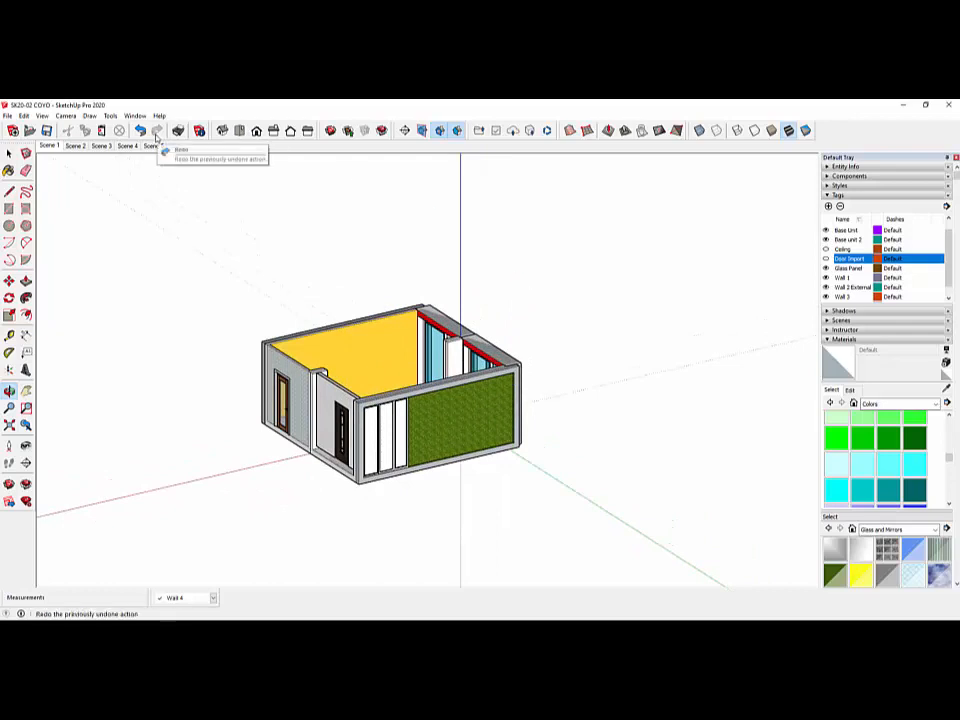
click(827, 320)
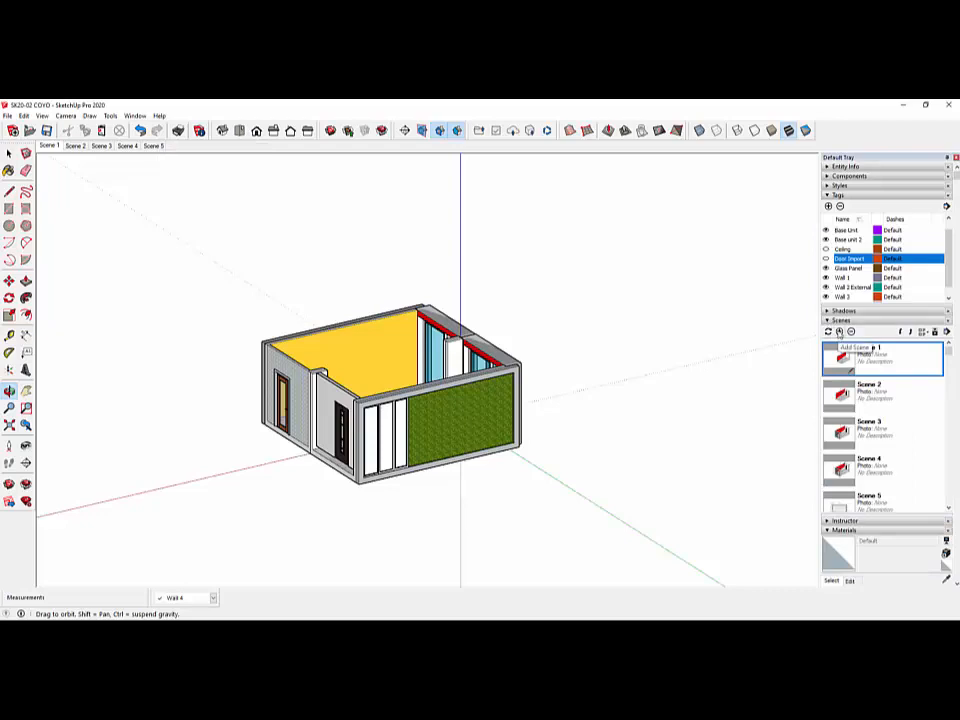
click(839, 332)
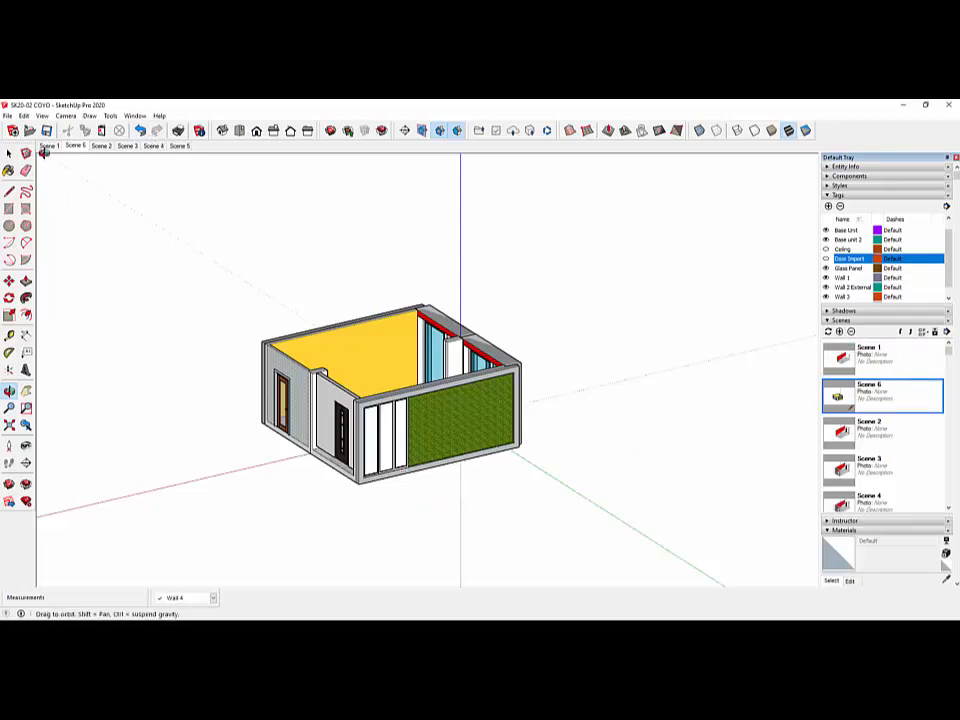
Review the saved views in Scene 1, Scene 6 and Scenes 2 to 5, and return to Scene 6.
click(48, 146)
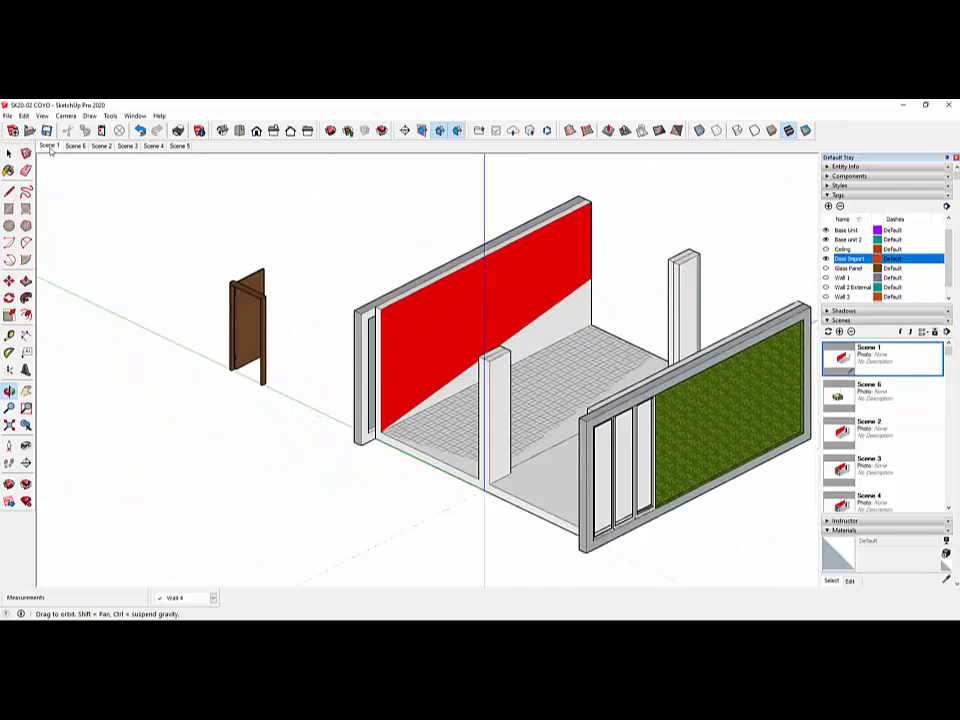
click(75, 146)
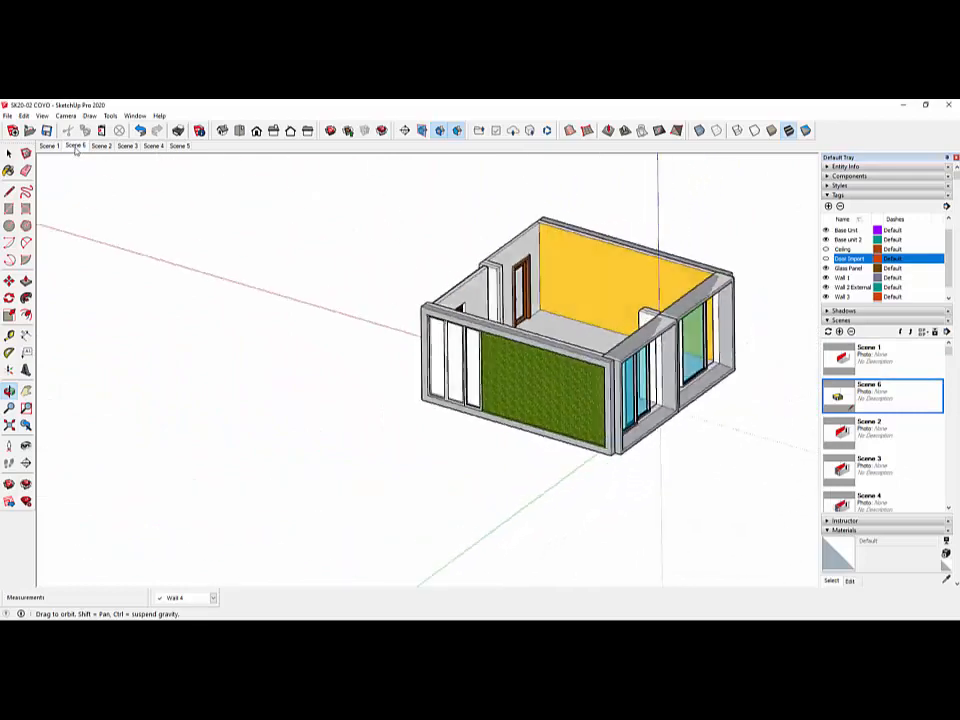
click(101, 146)
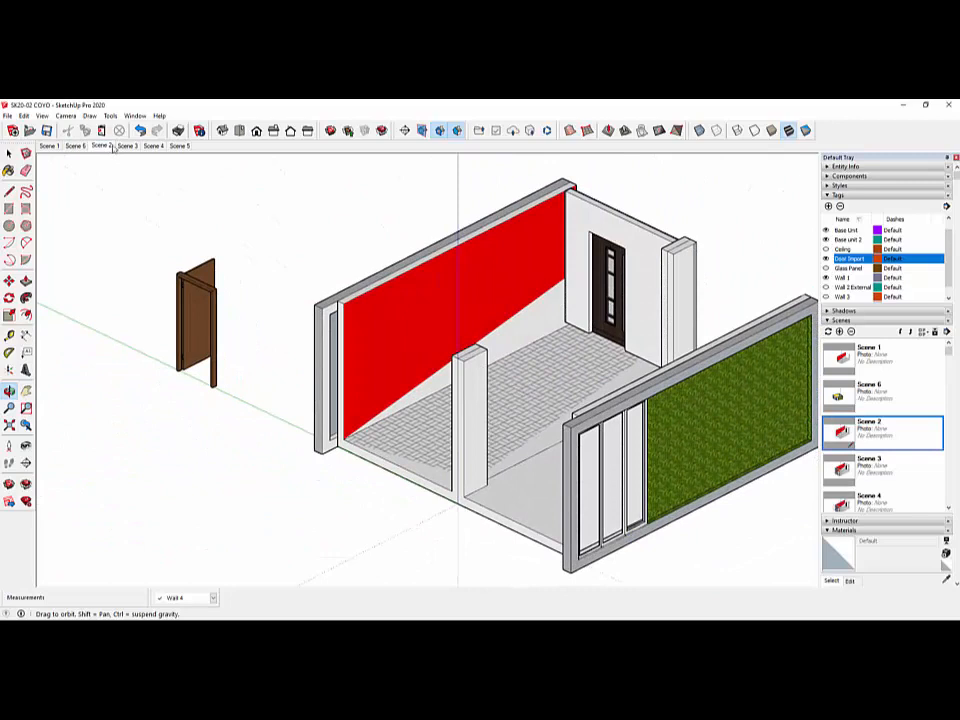
click(127, 146)
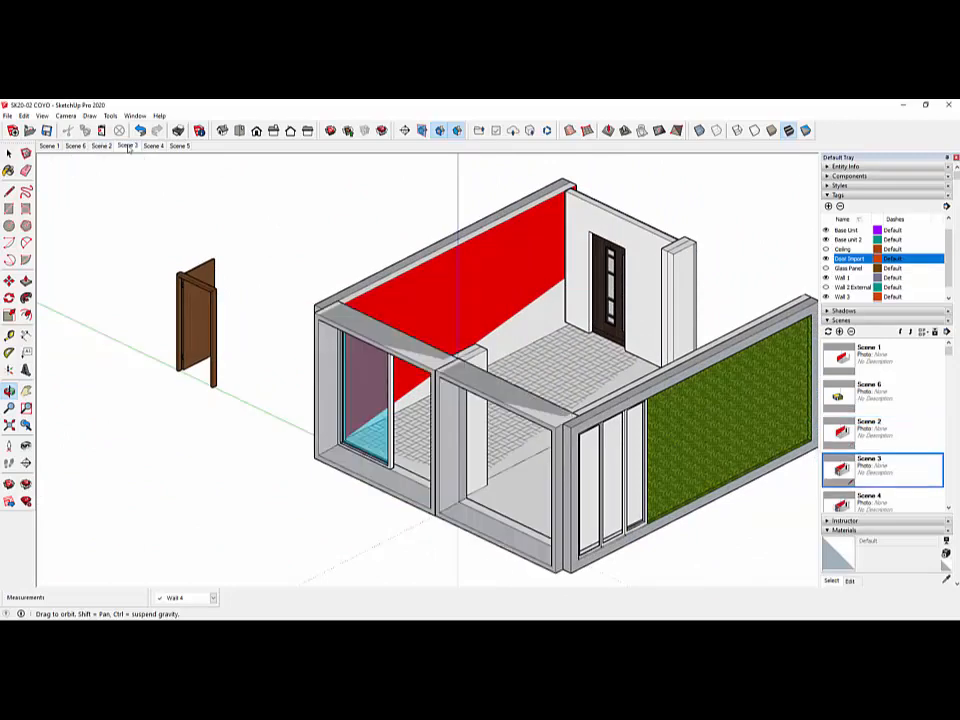
click(152, 146)
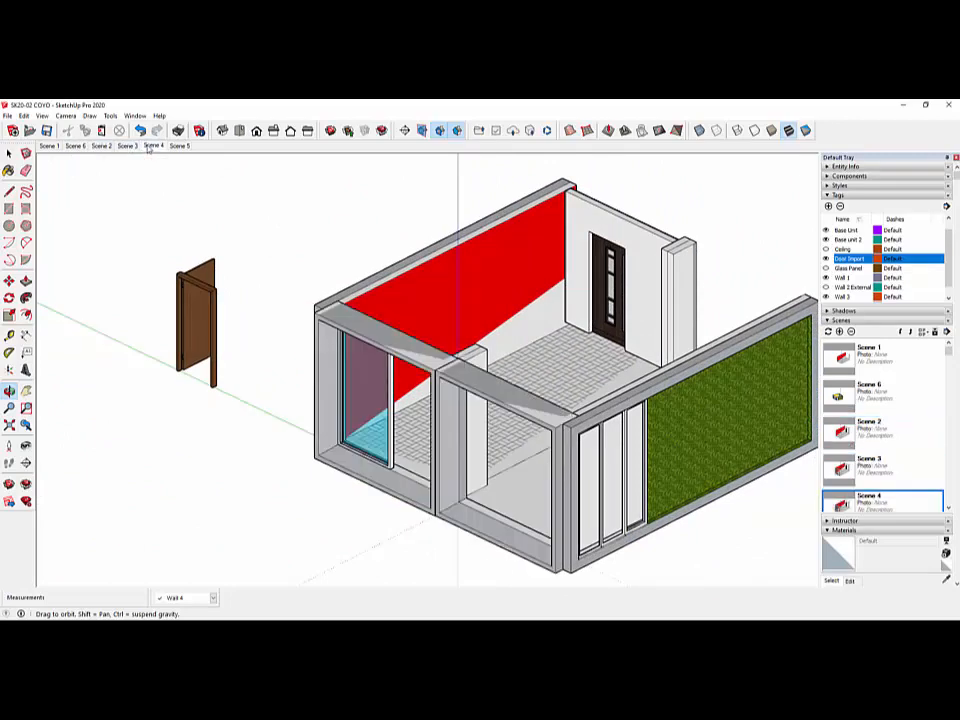
click(179, 146)
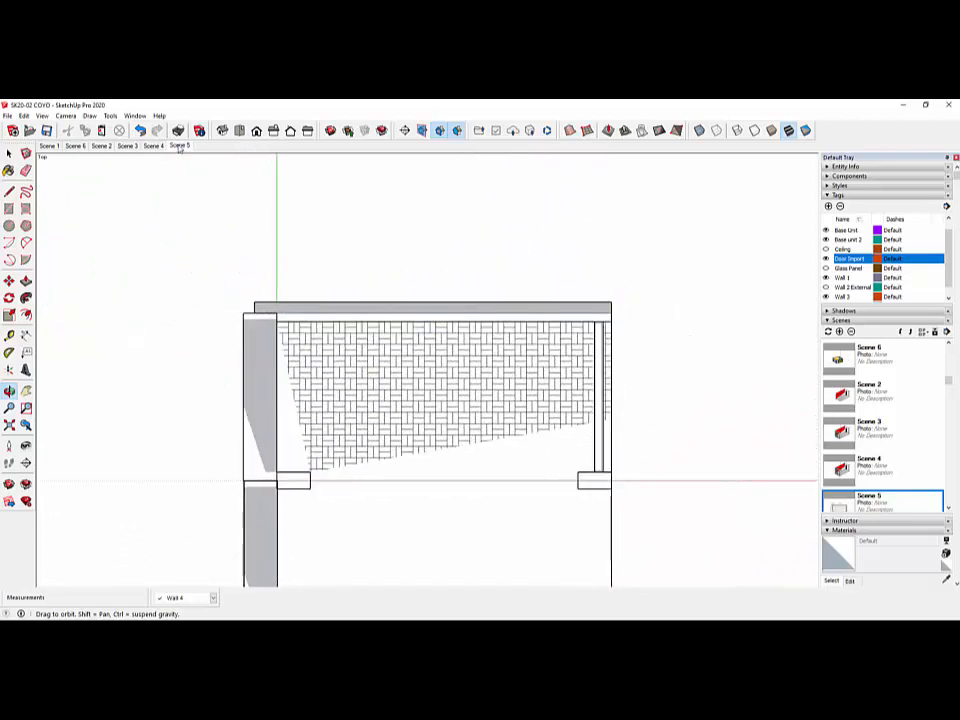
click(73, 146)
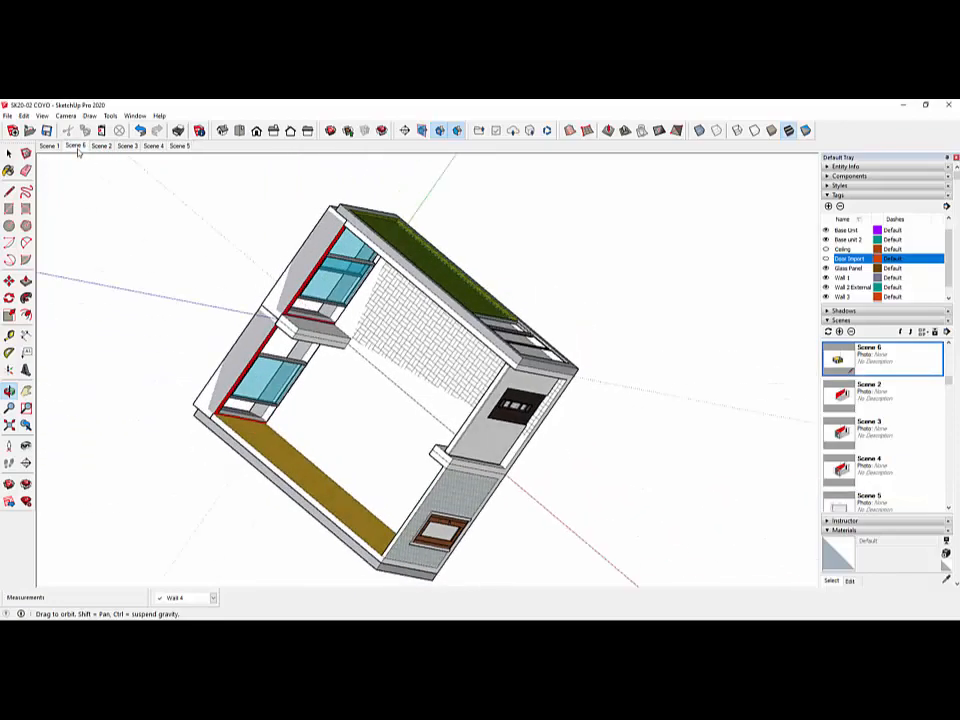